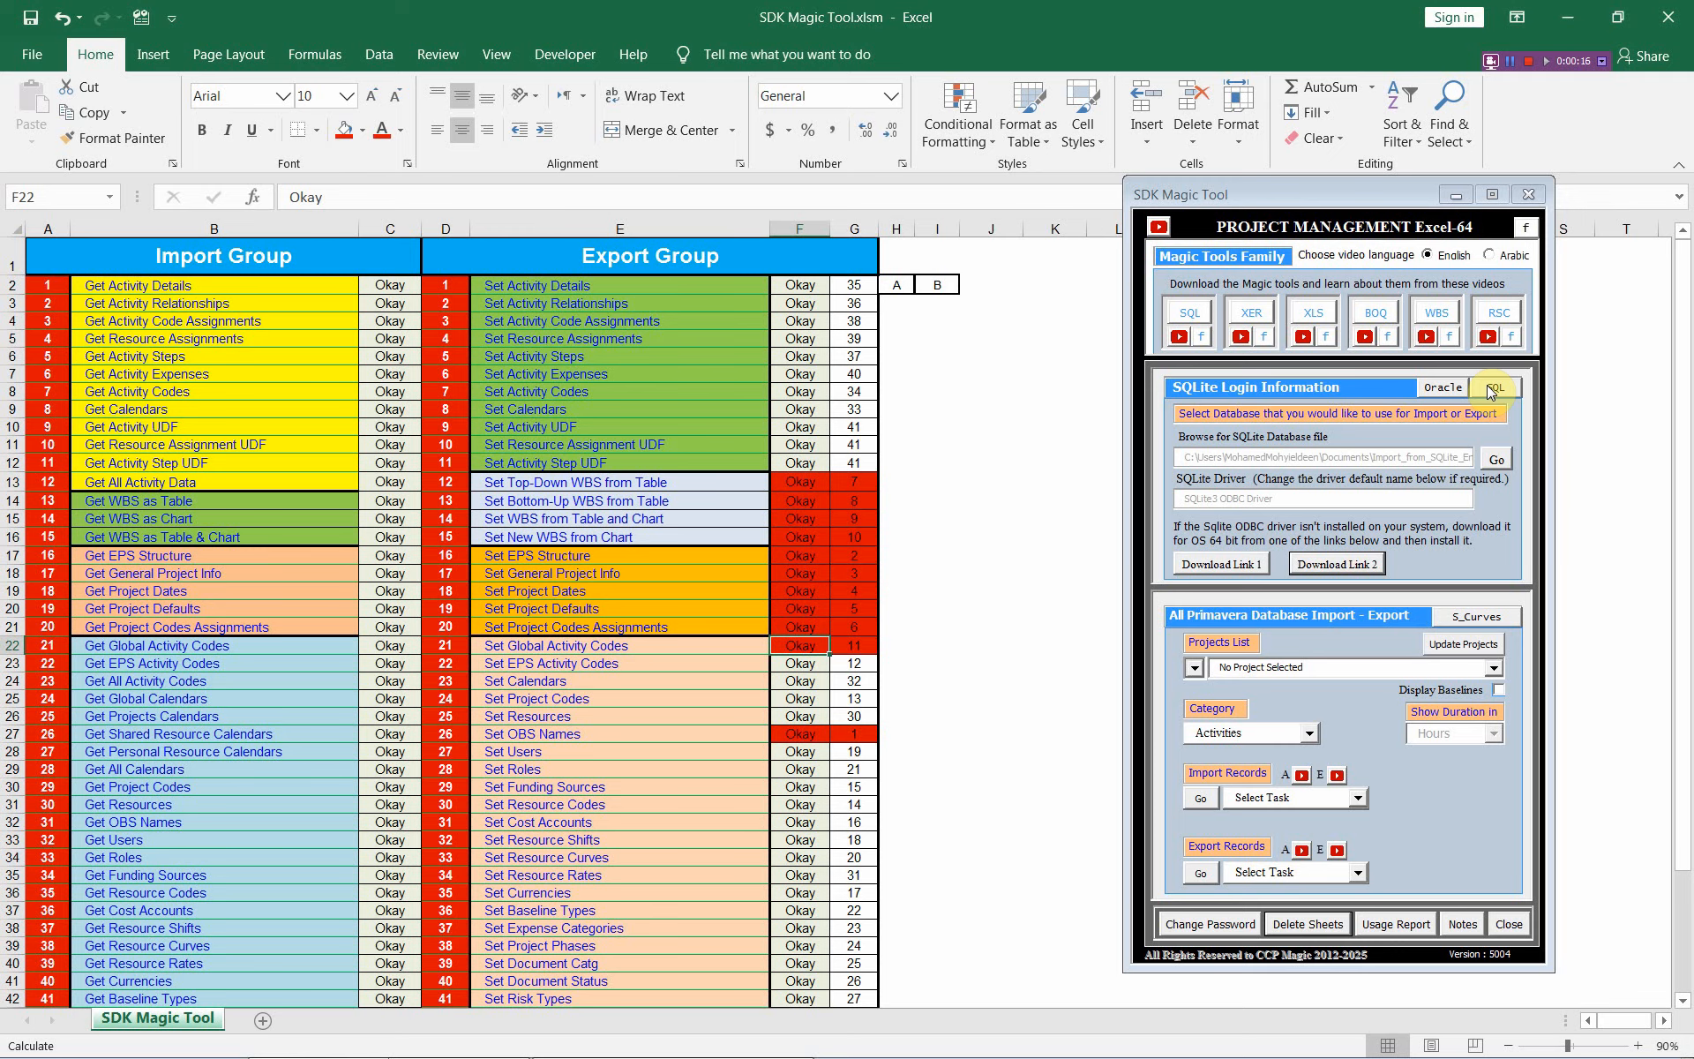
Set the SDK Magic Tool category to Dictionary and the import task to Get Global Activity Codes
left_click(1311, 733)
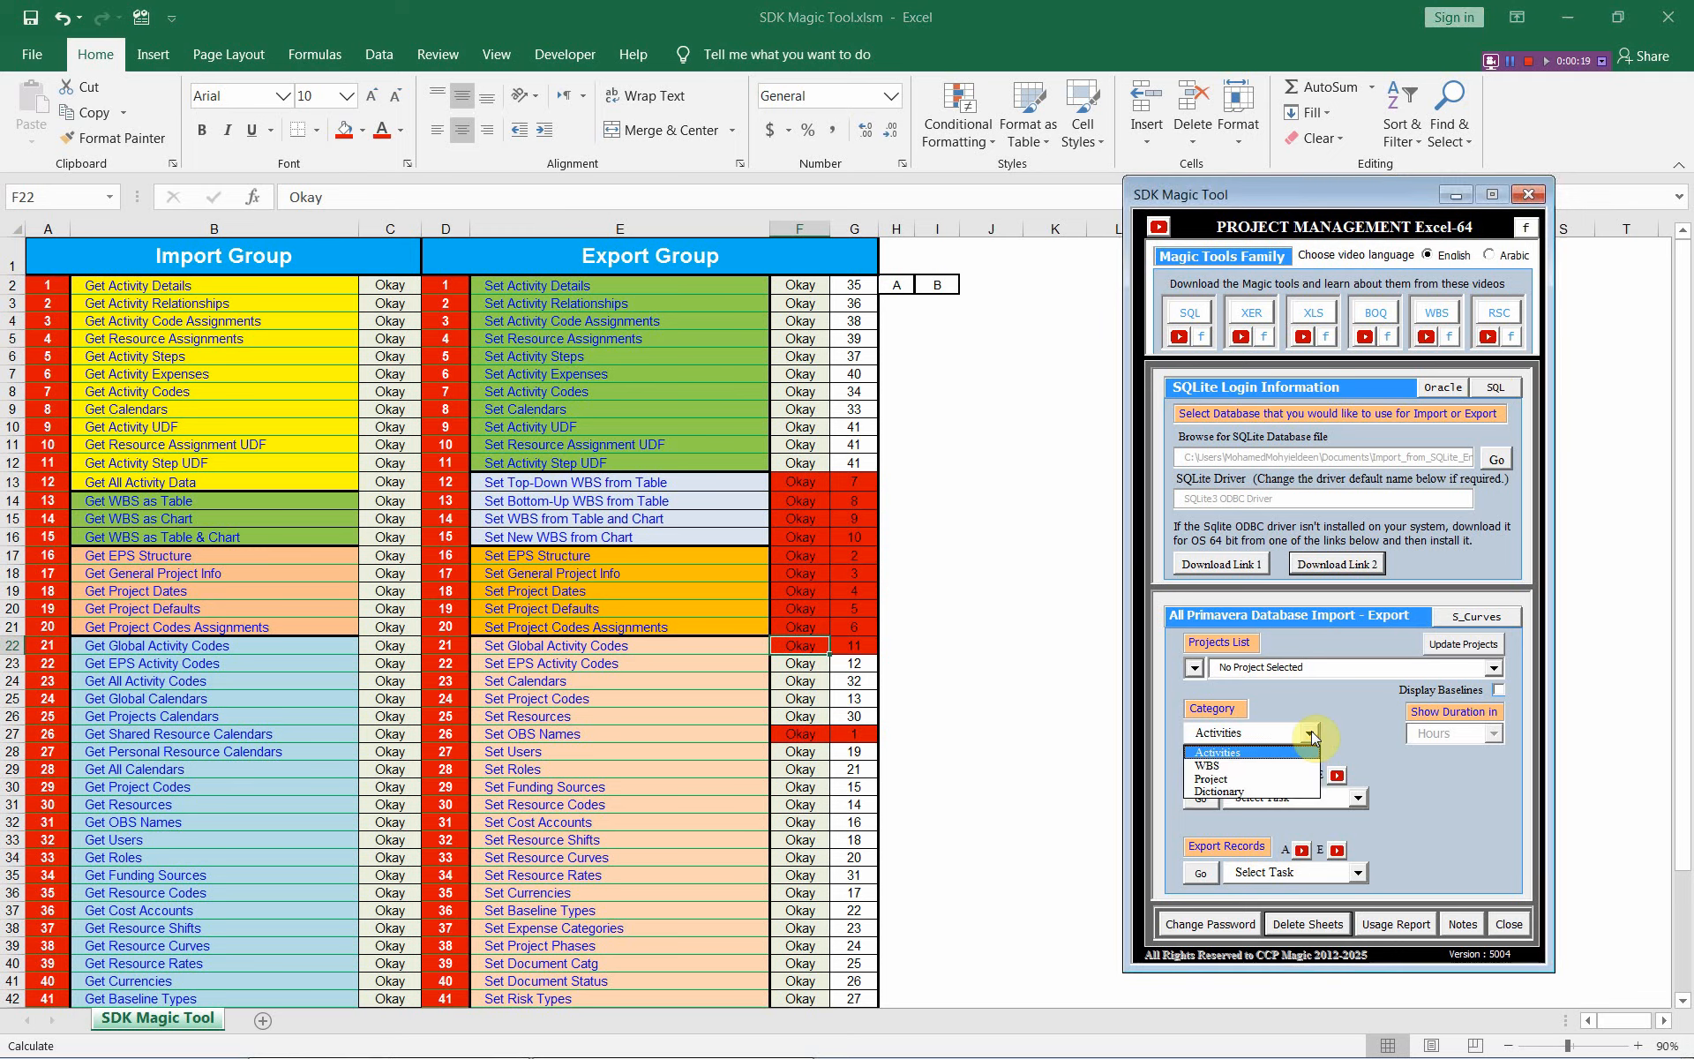
left_click(1293, 791)
left_click(1357, 798)
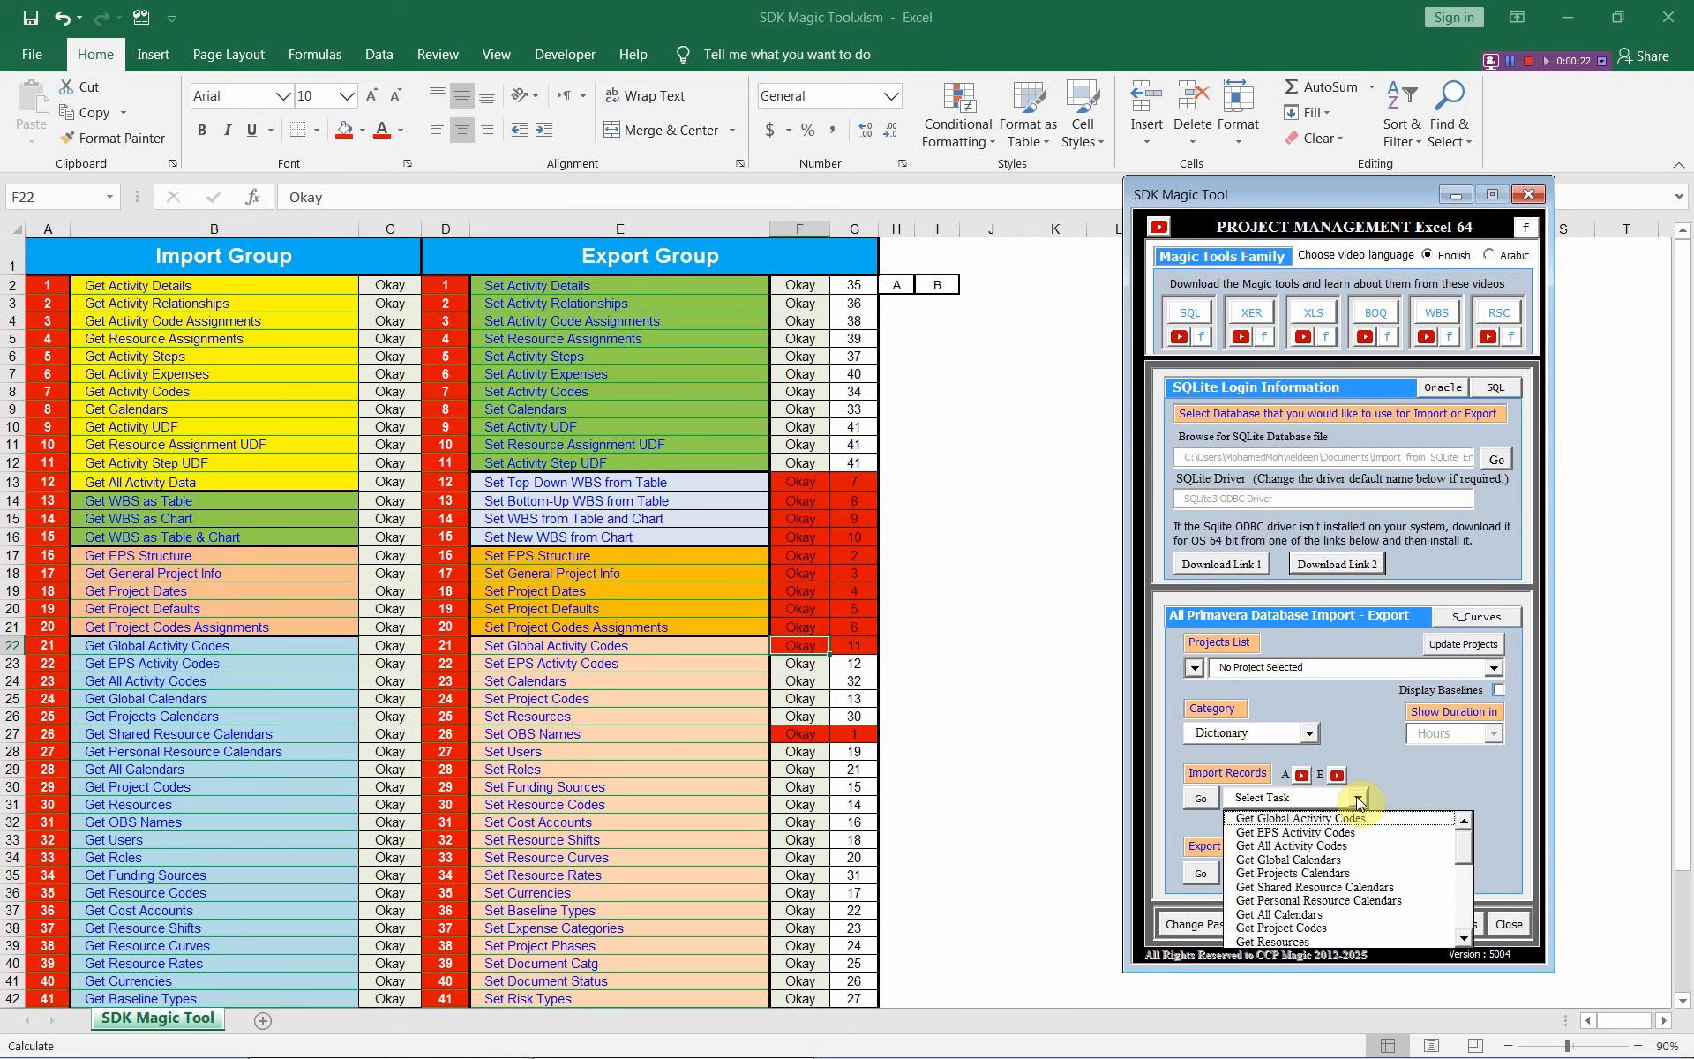
left_click(1337, 817)
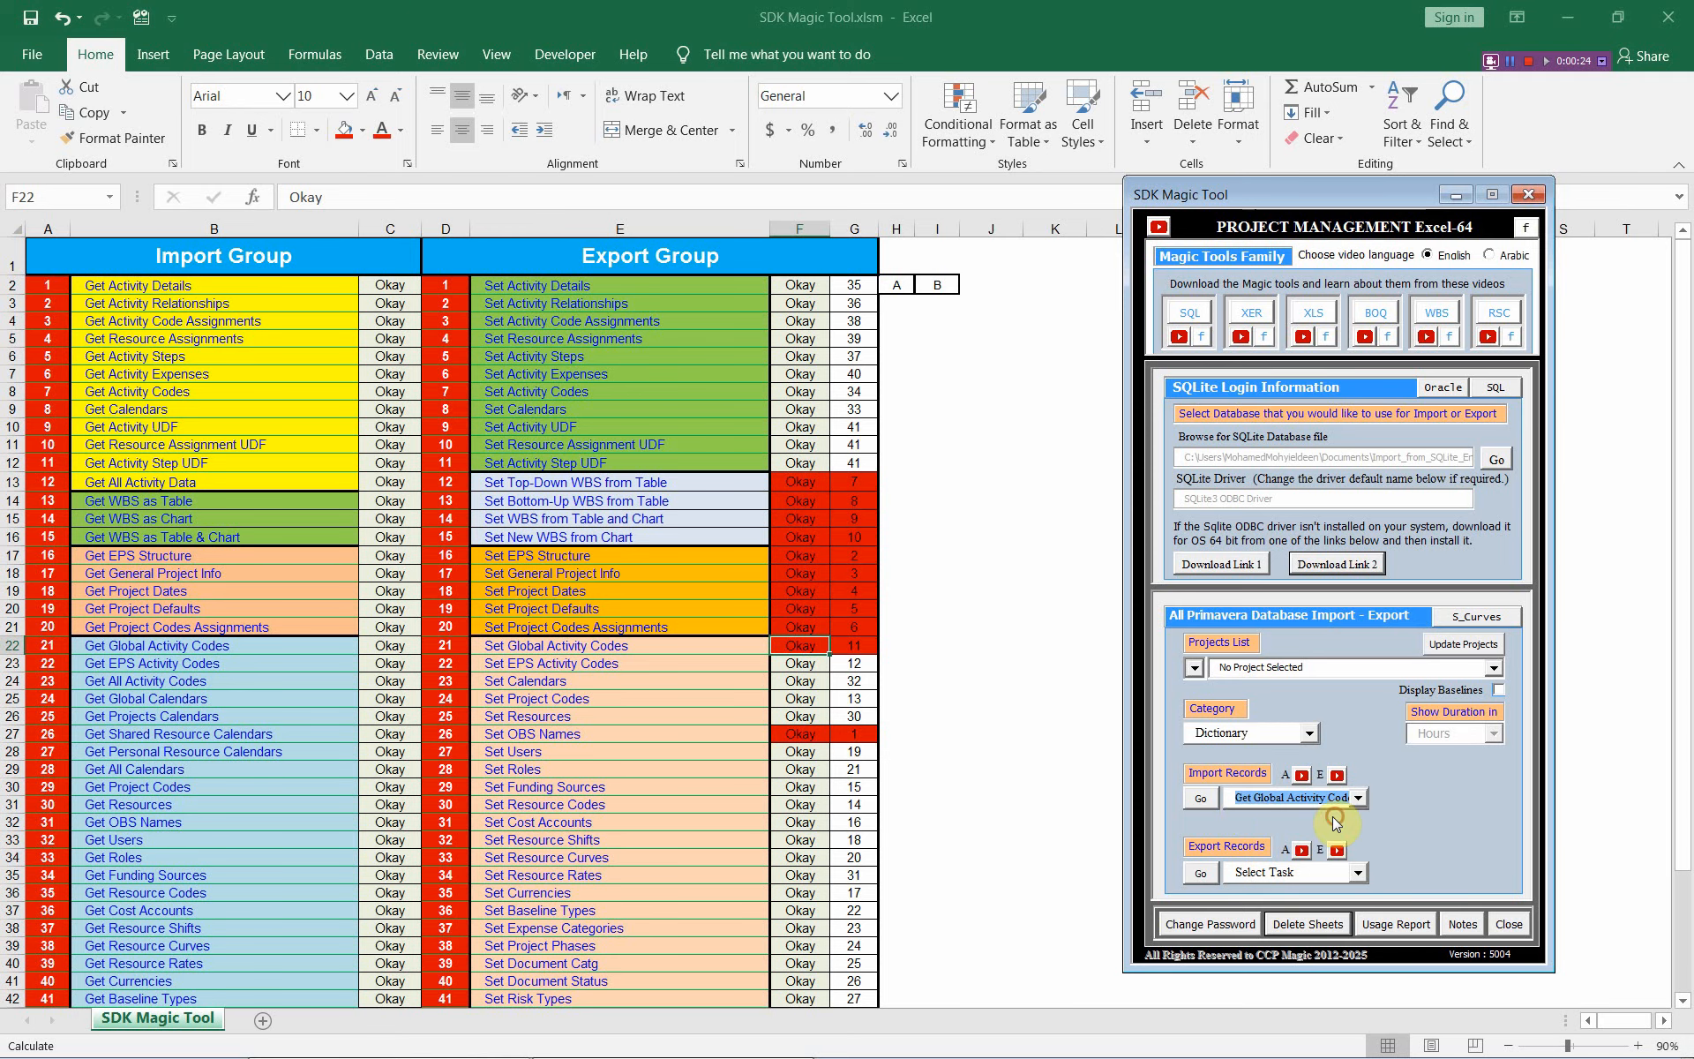
left_click(1216, 803)
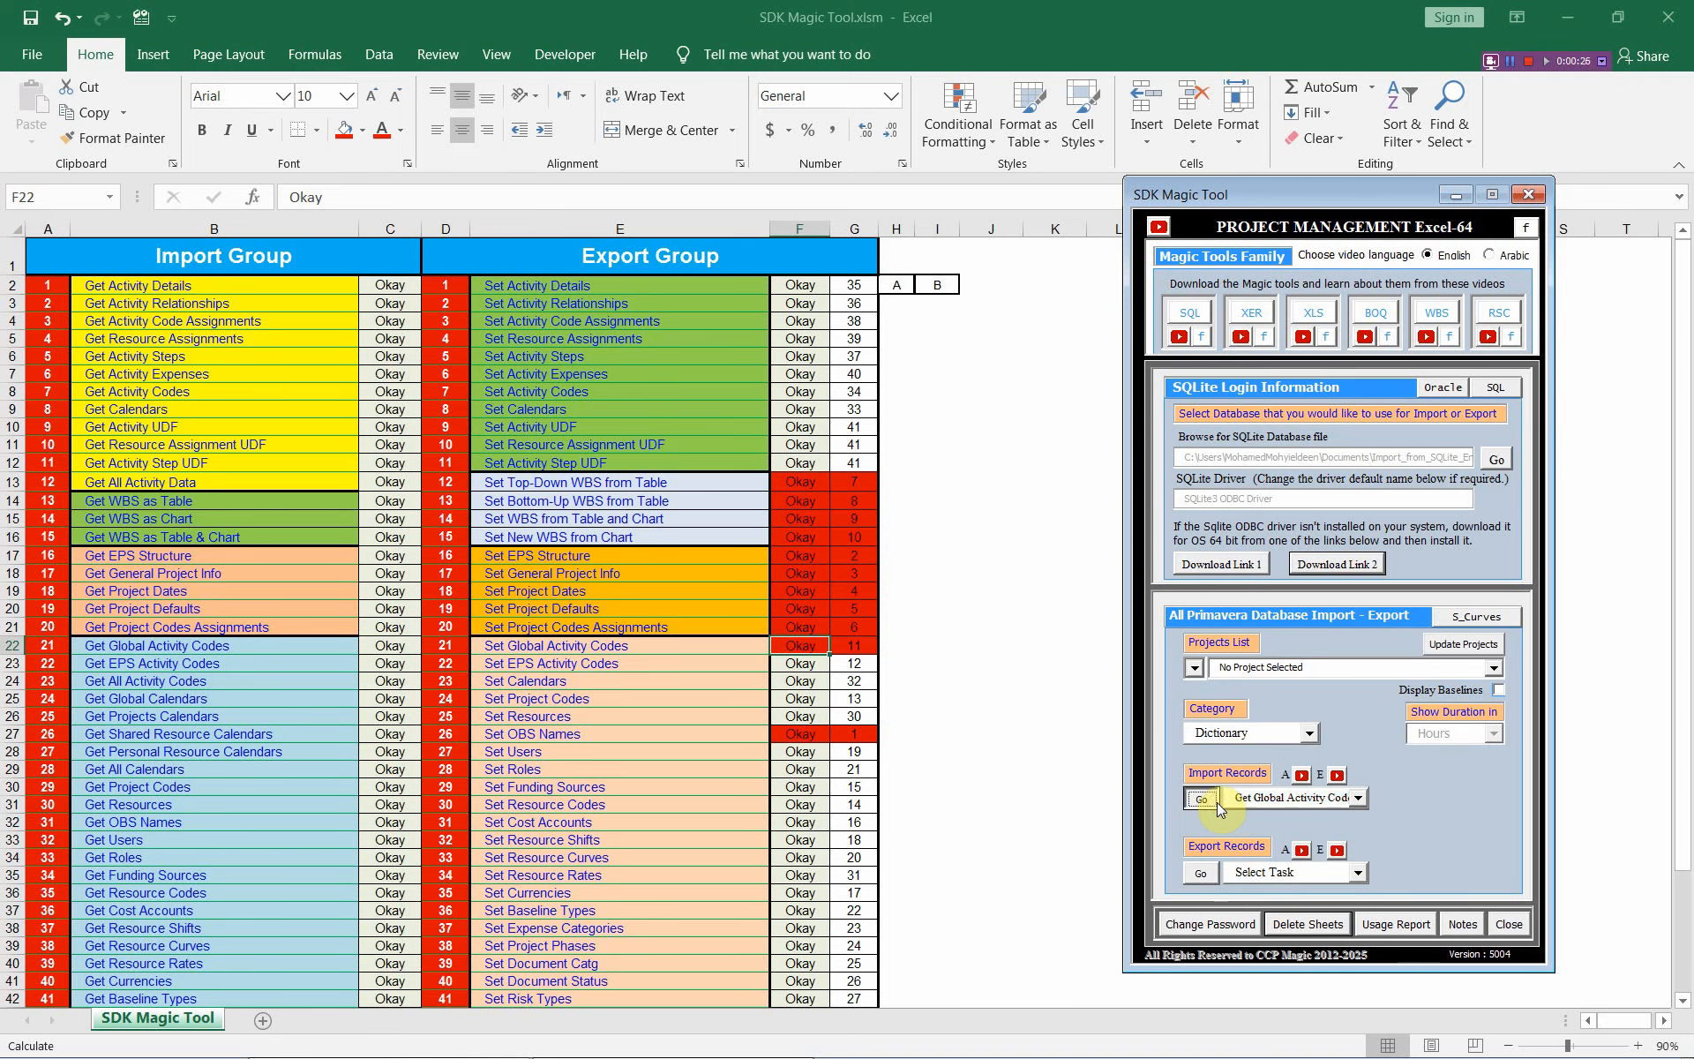
Import global activity codes from Export_to_SQLite_Eng.db, which yields an empty Global Activity Codes sheet
left_click(1508, 460)
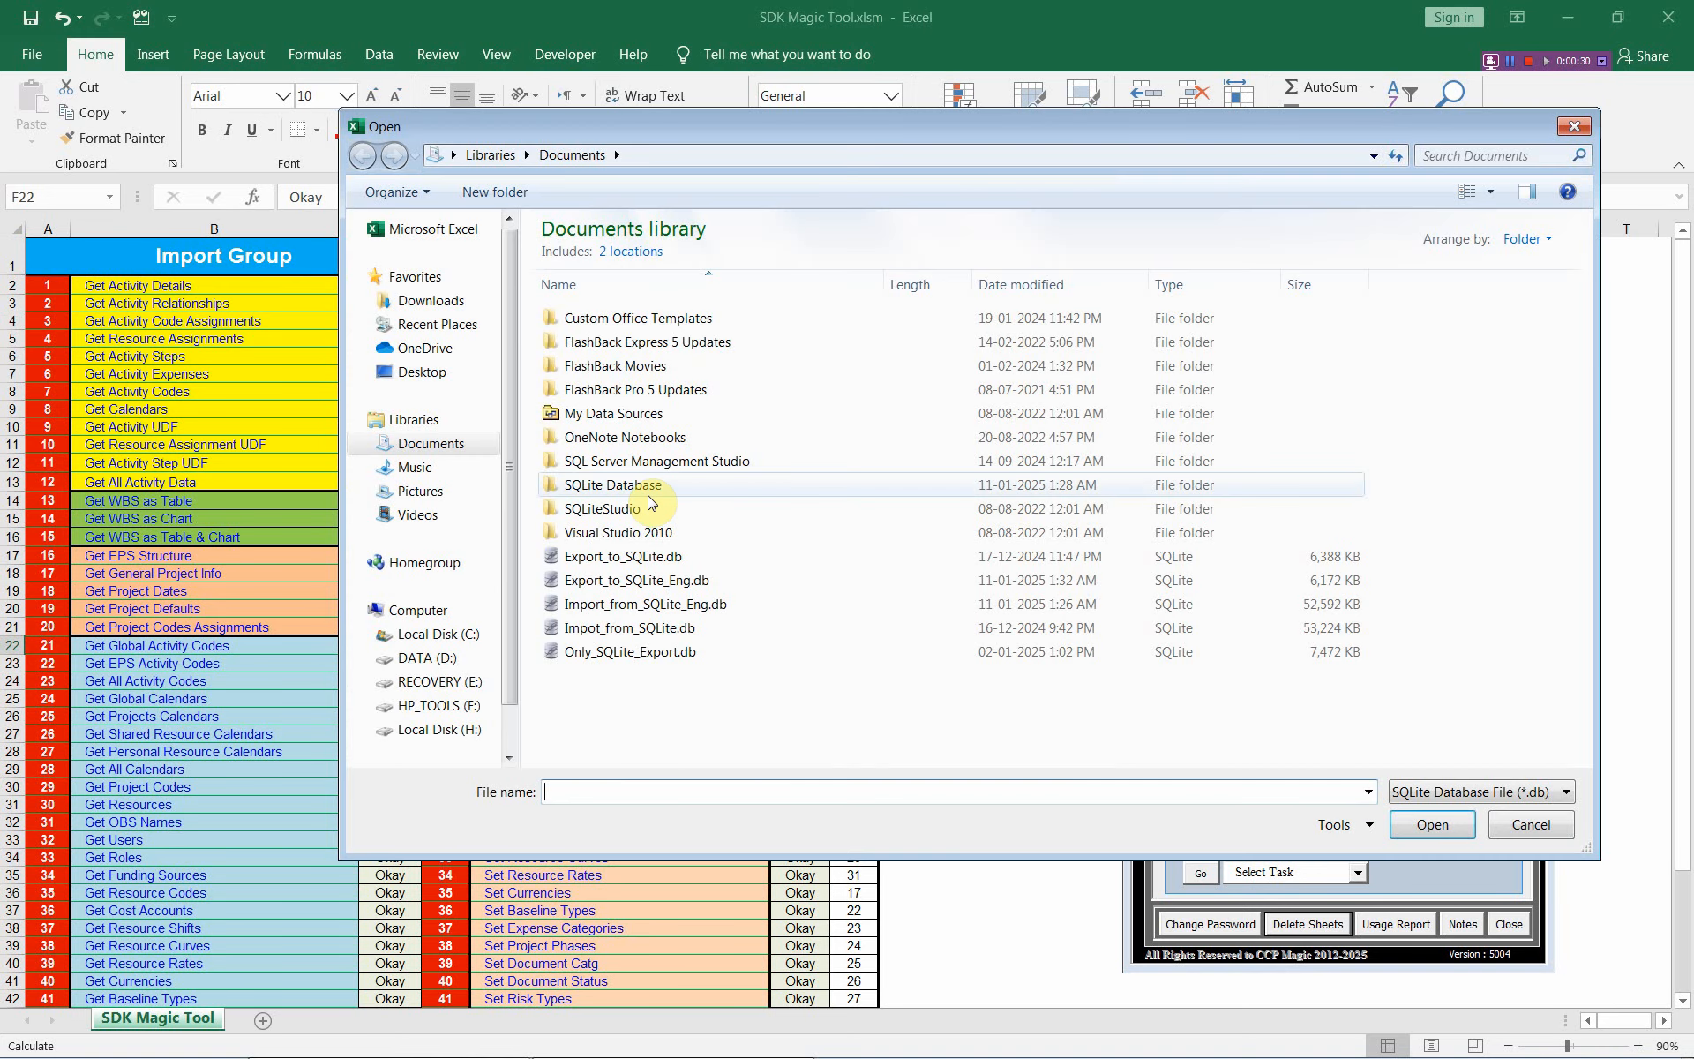
left_click(622, 603)
left_click(1412, 820)
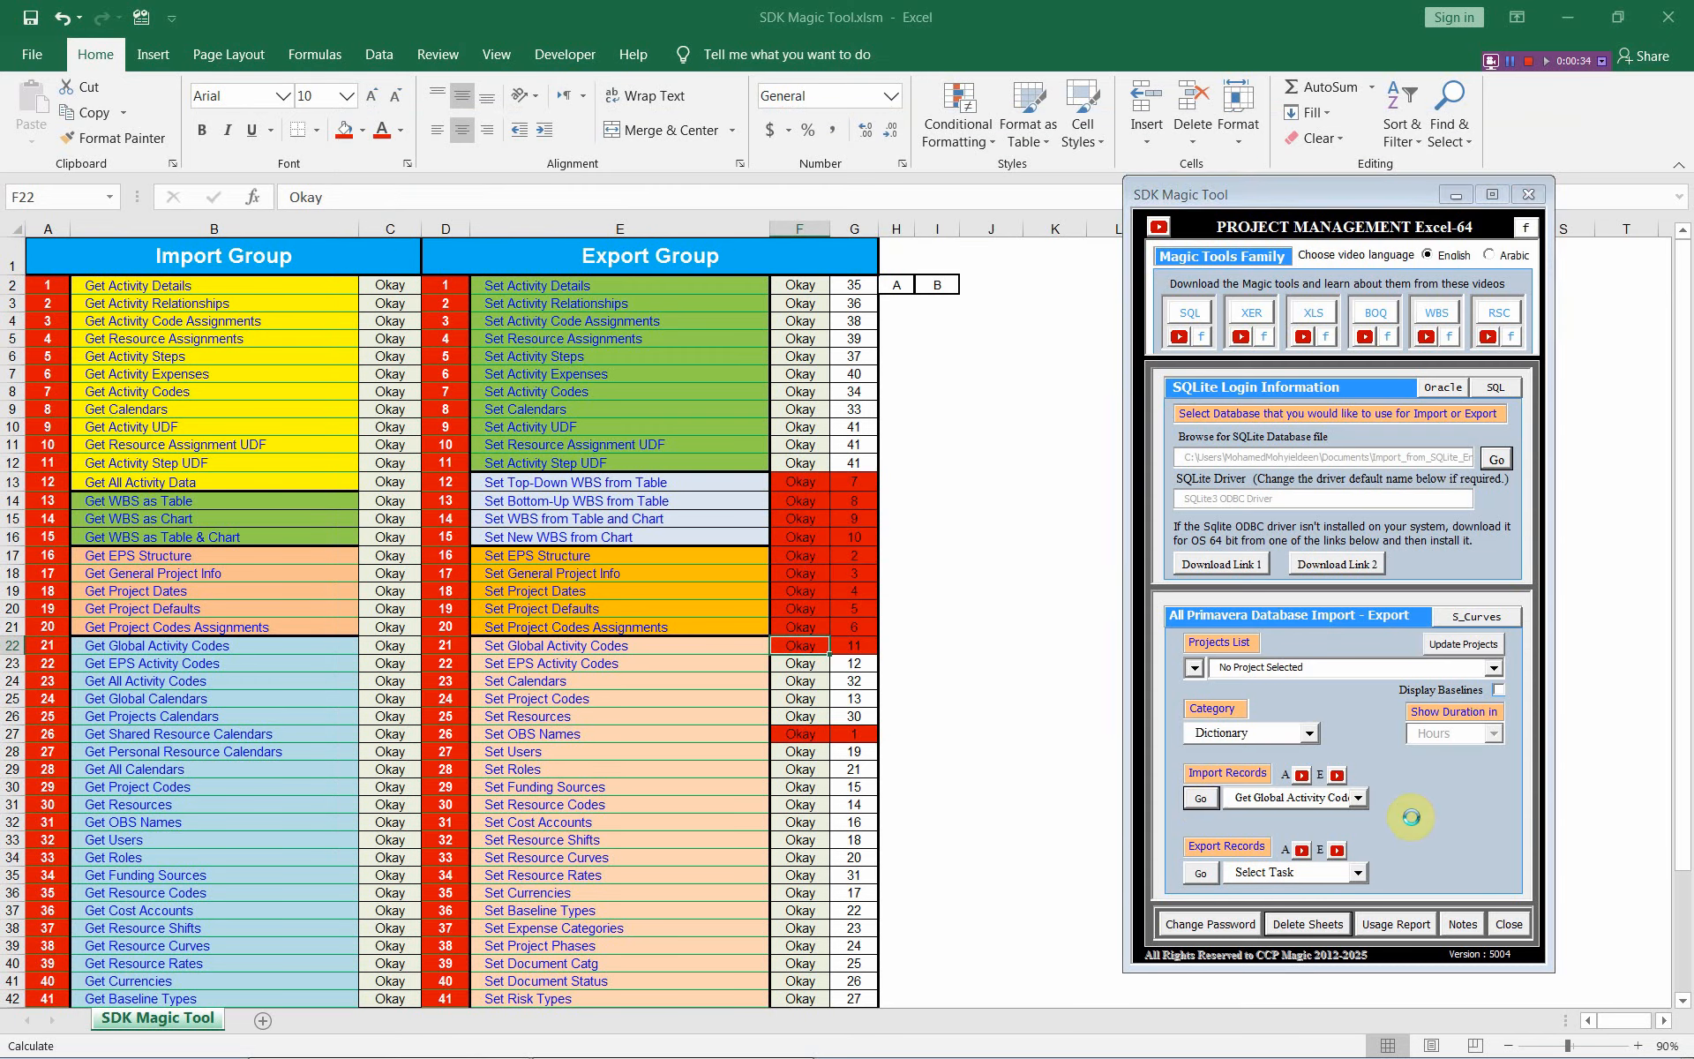
left_click(1200, 800)
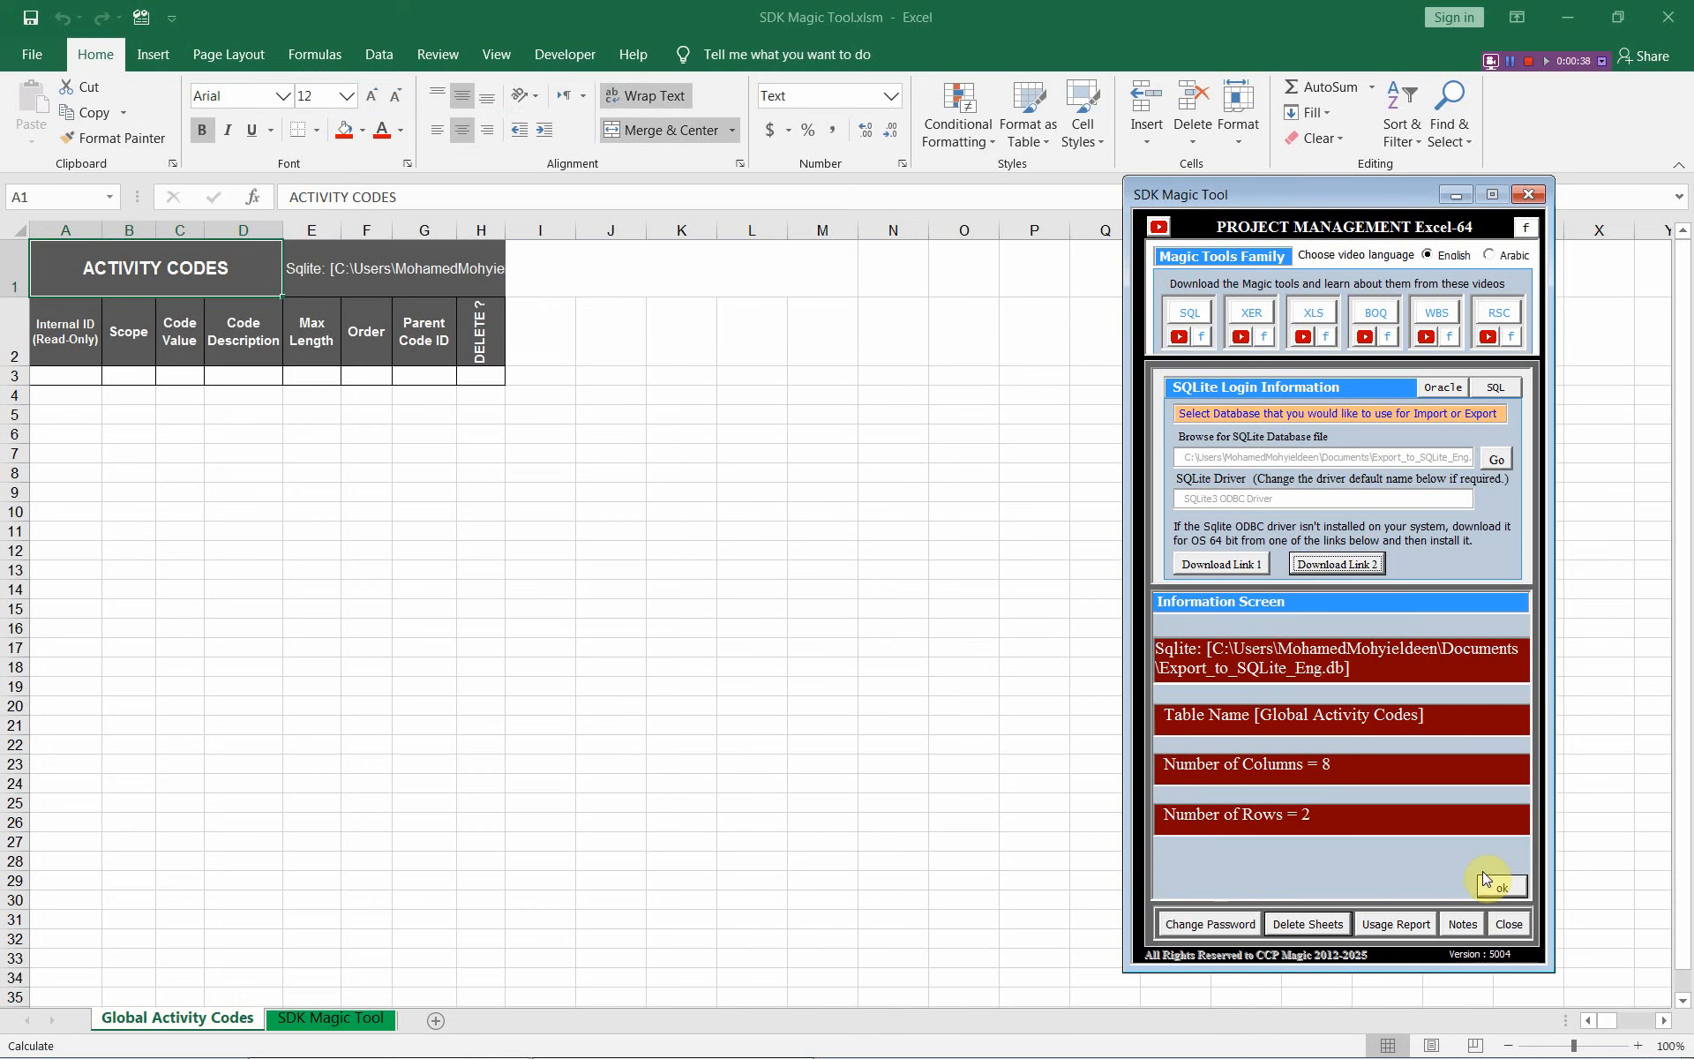
left_click(1500, 885)
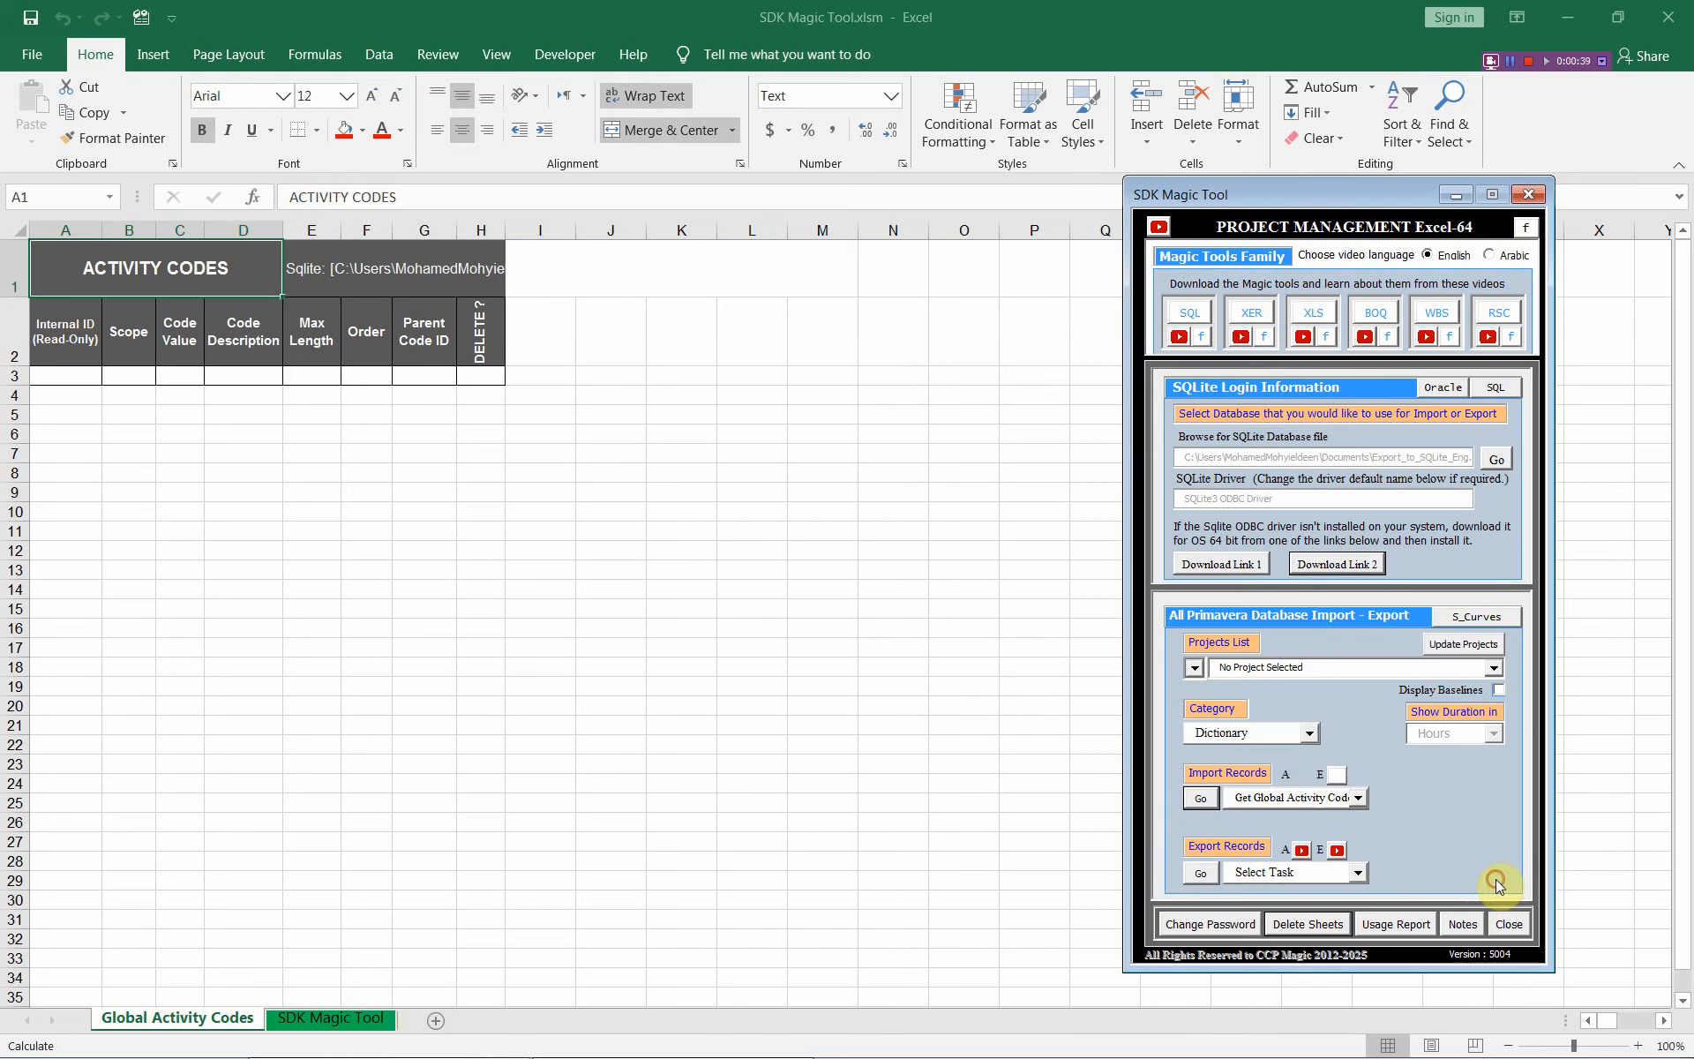
left_click(66, 375)
Confirm in P6's Enterprise Activity Codes that no global codes exist, then return to Excel
key("alt+Tab")
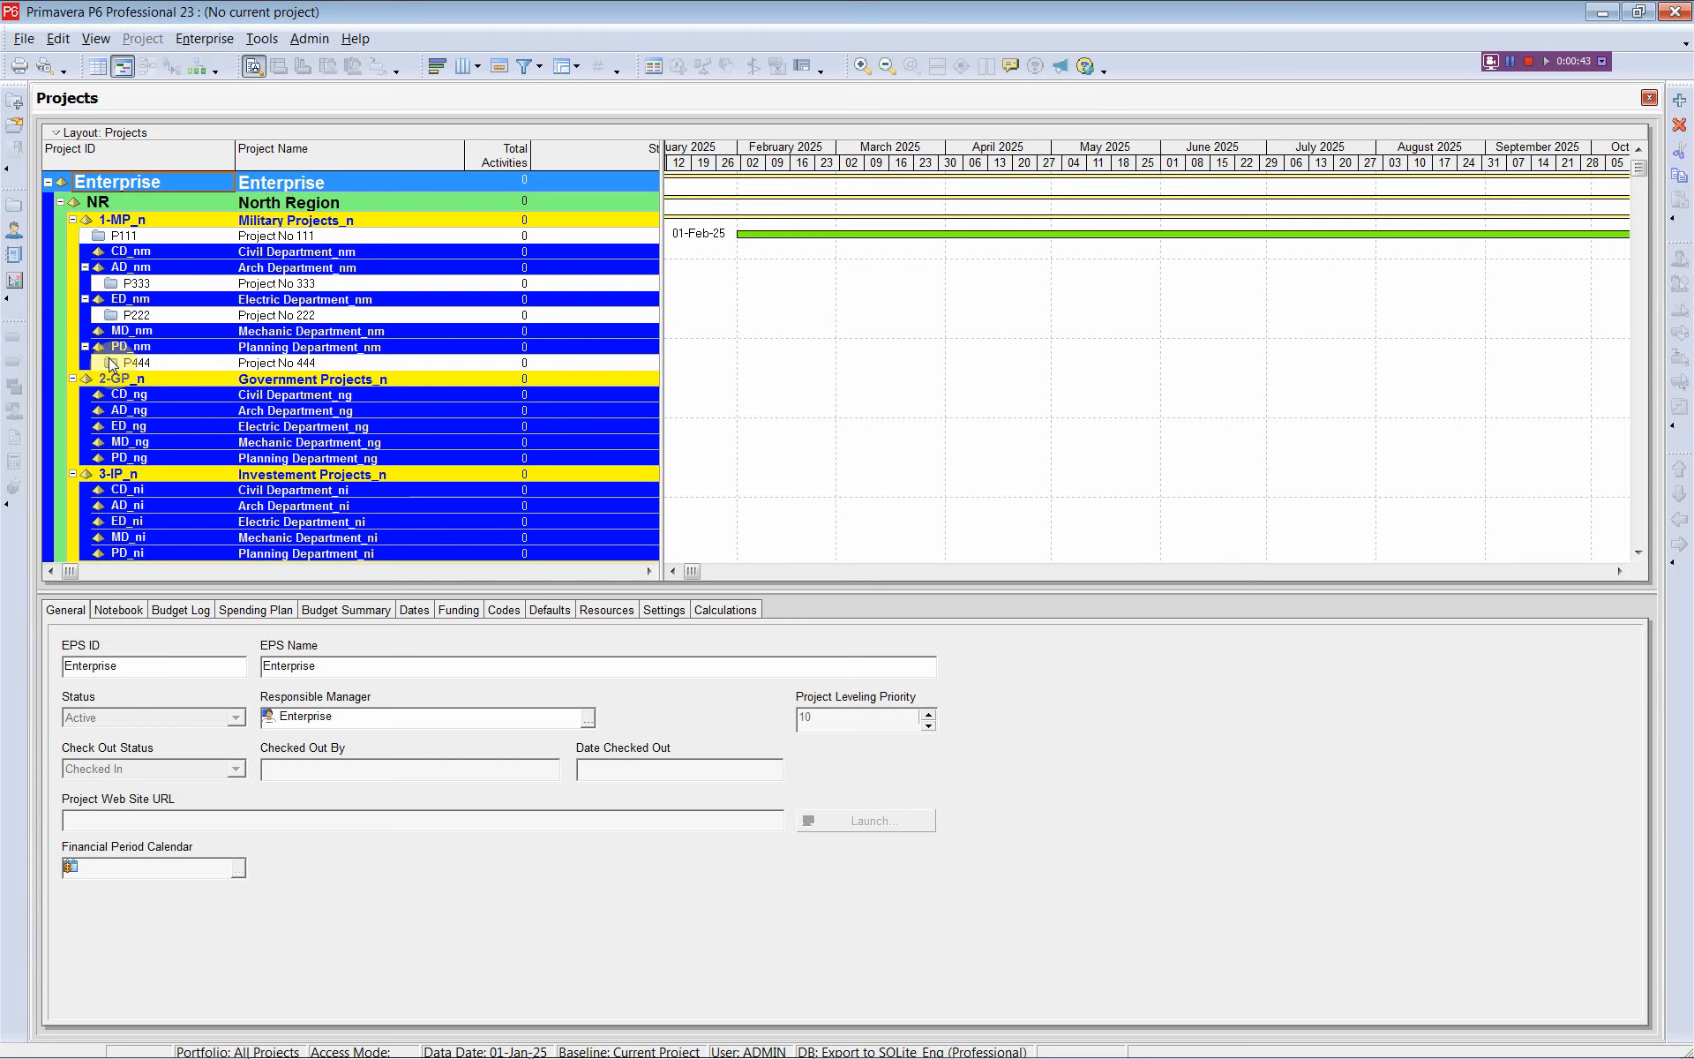
left_click(204, 38)
left_click(234, 154)
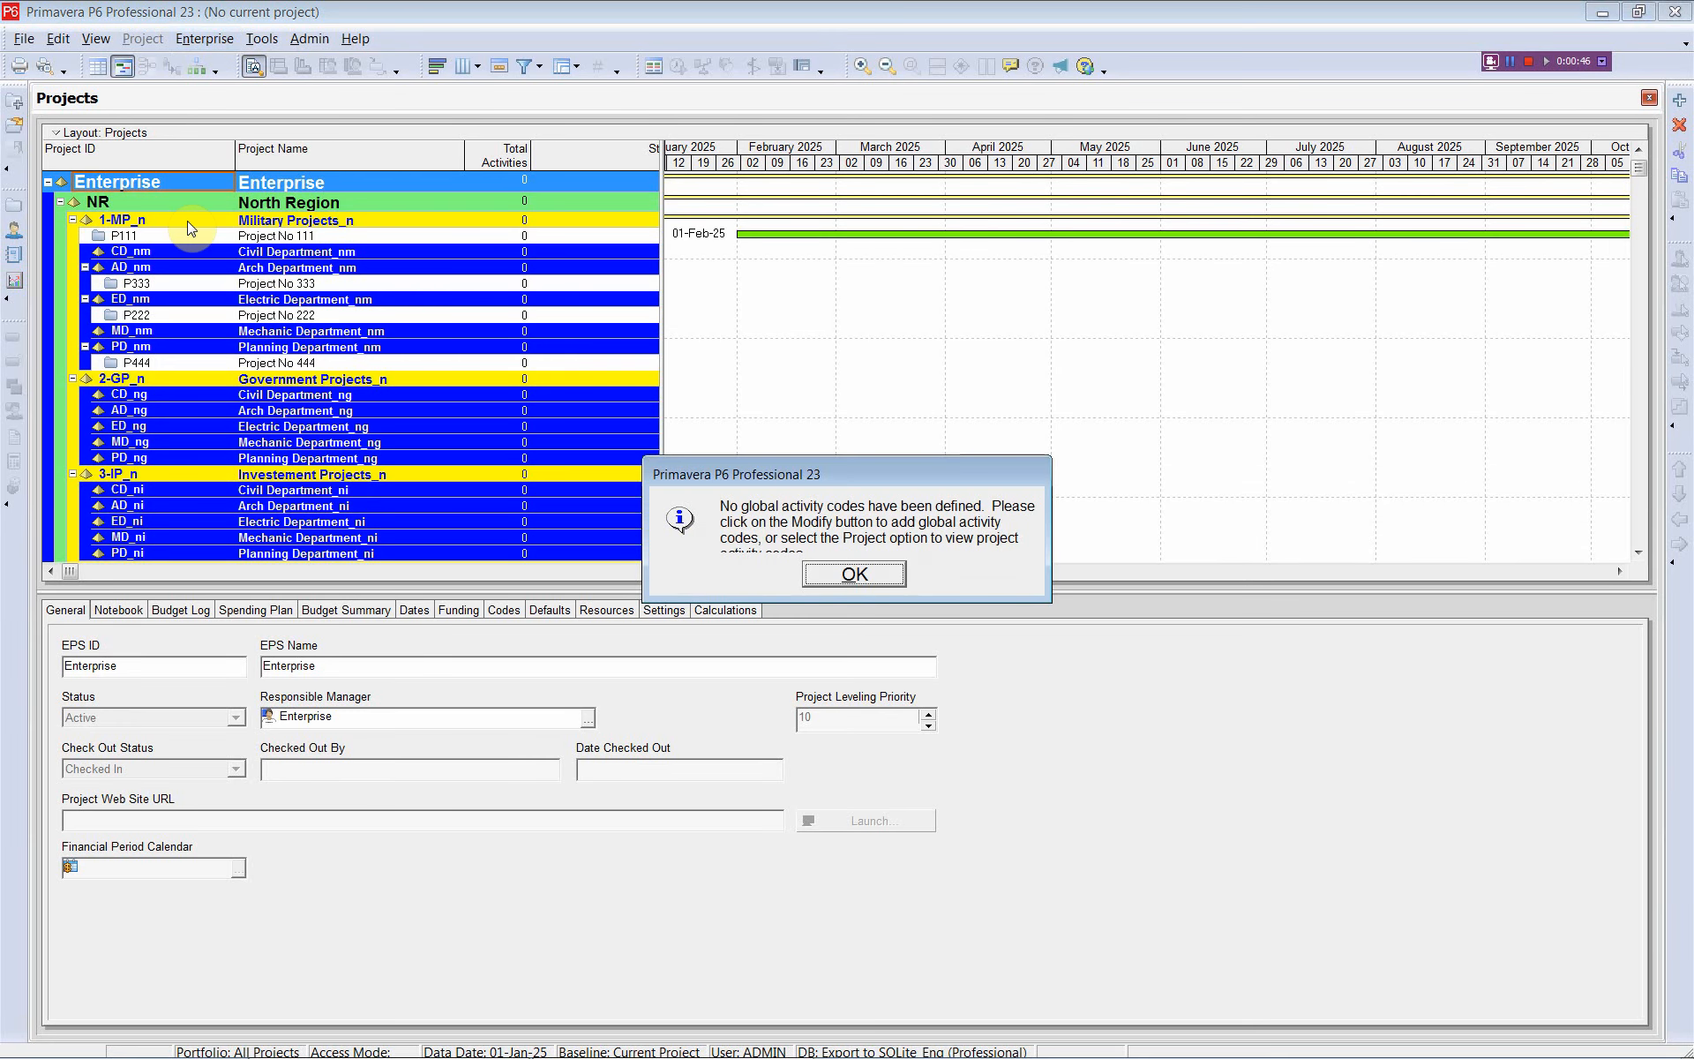
left_click(853, 575)
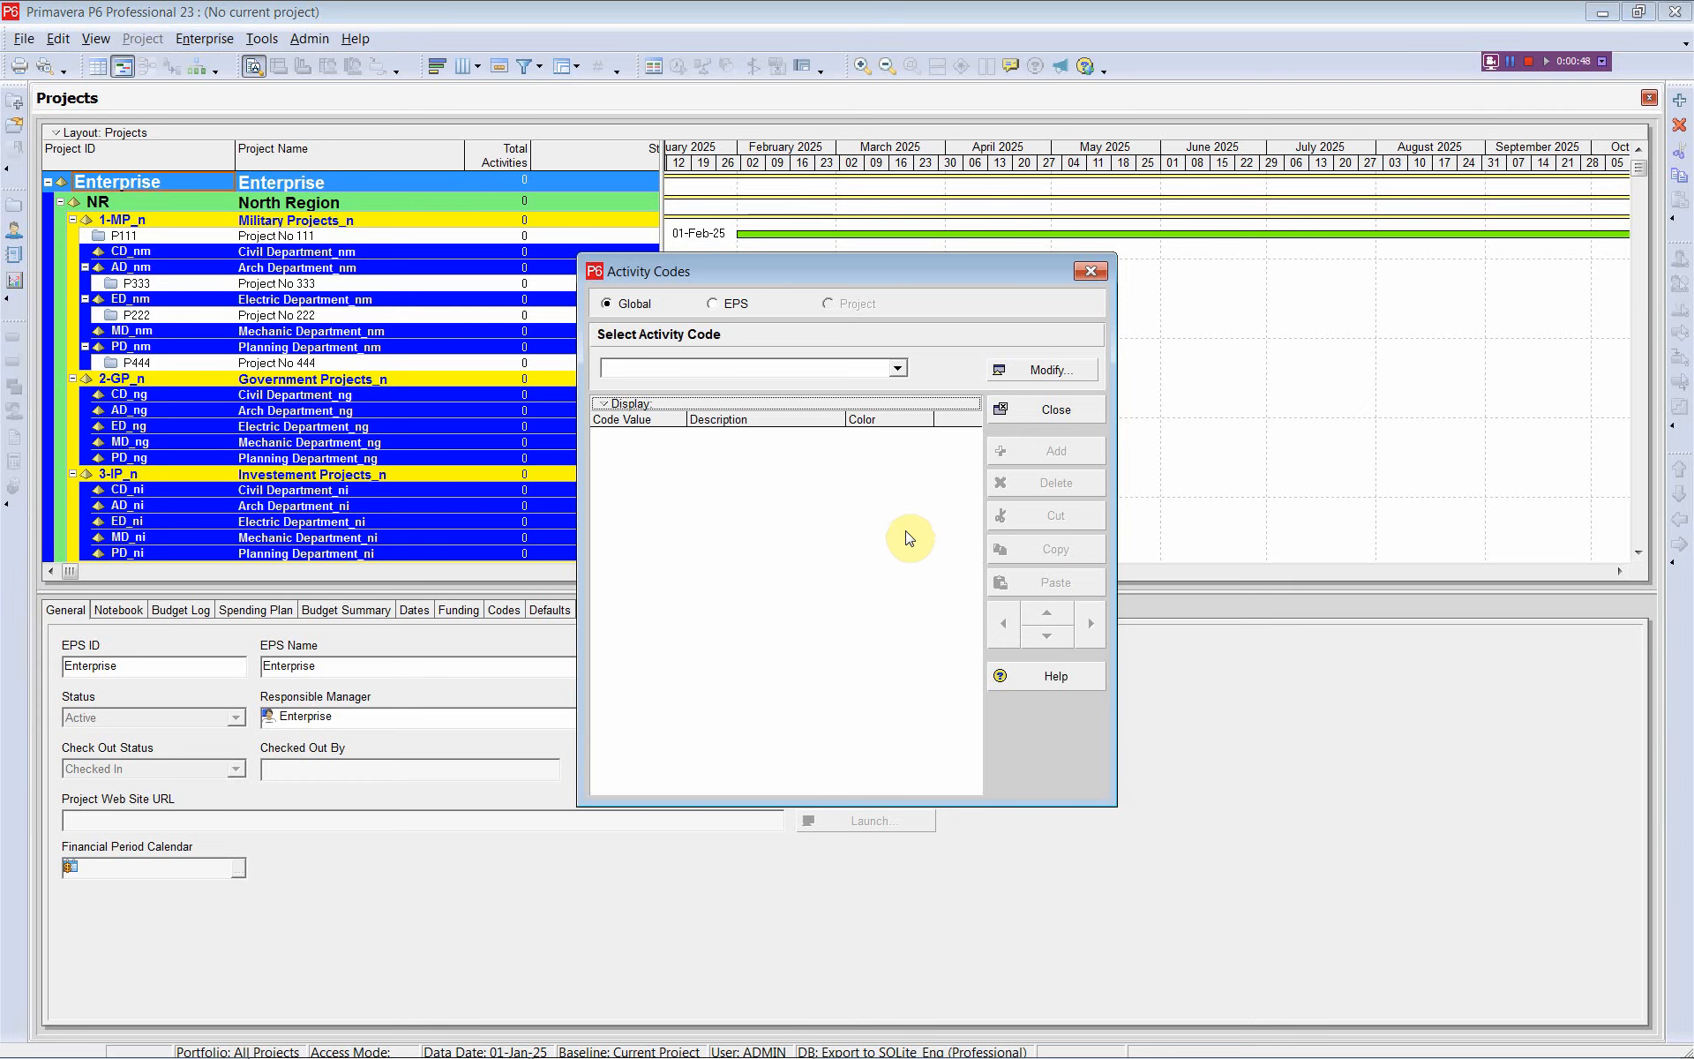
left_click(1089, 273)
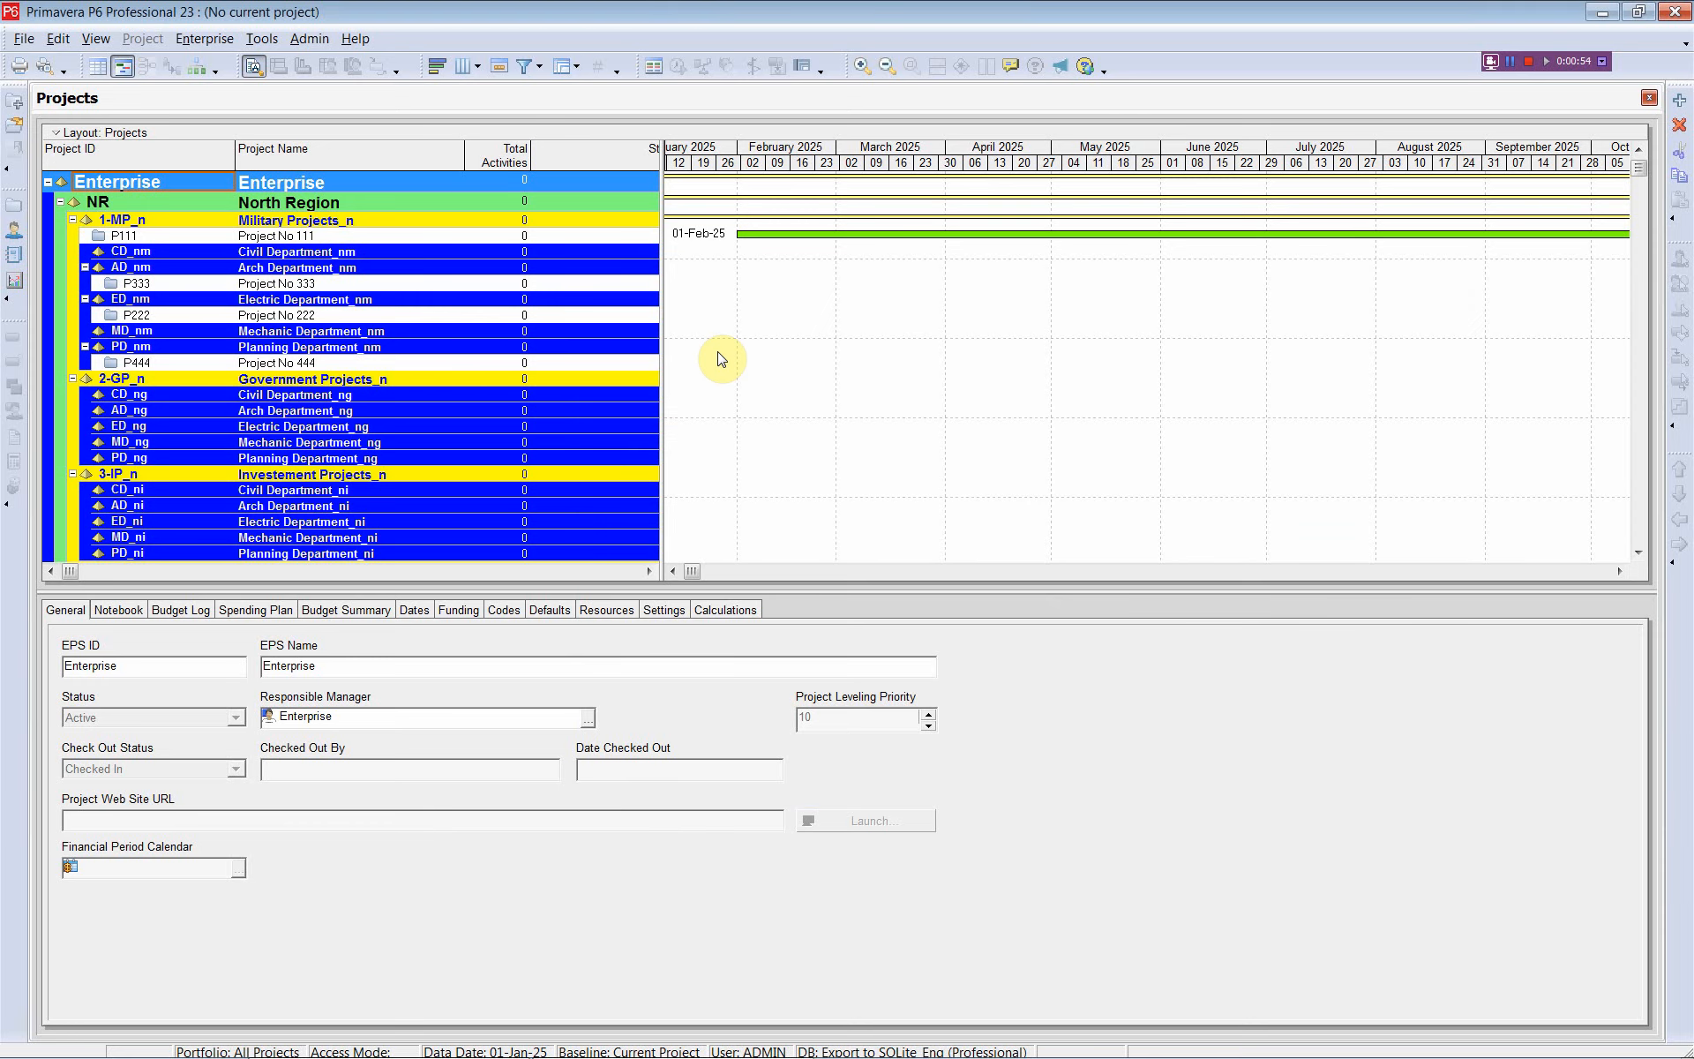
key("alt+Tab")
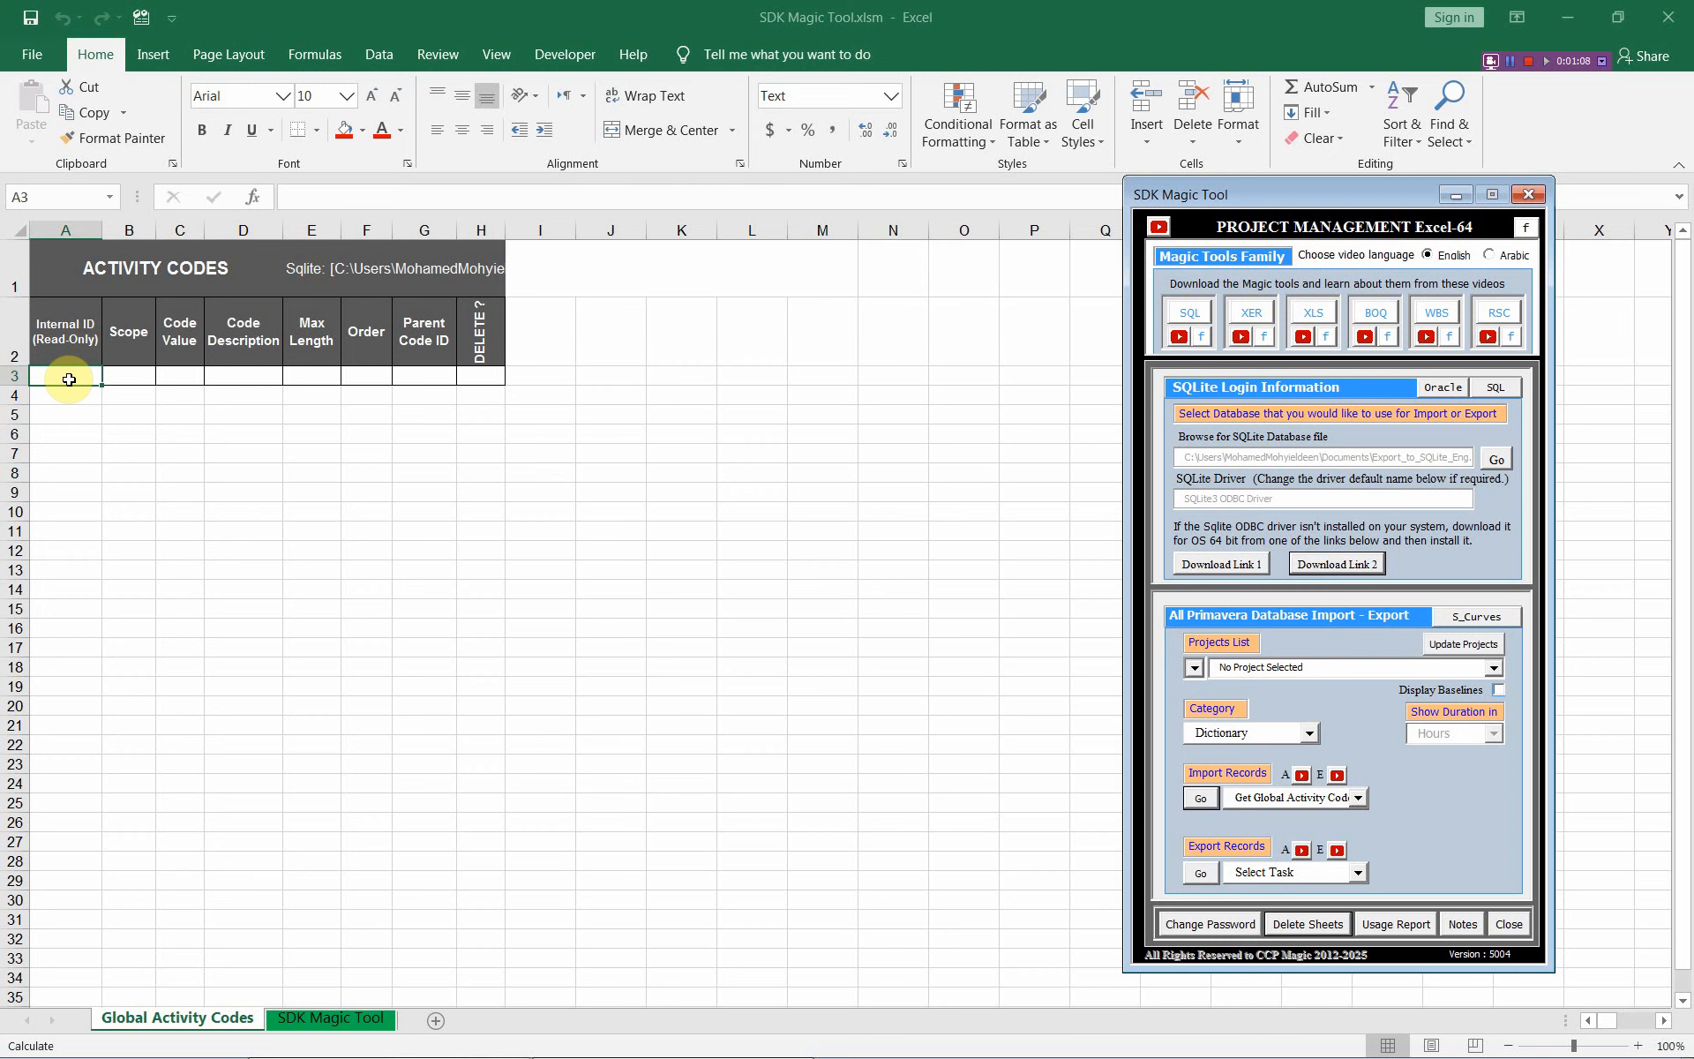
Import global activity codes from Import_from_SQLite_Eng.db, filling the sheet with Capitalization, Department, Item and others
left_click(1497, 462)
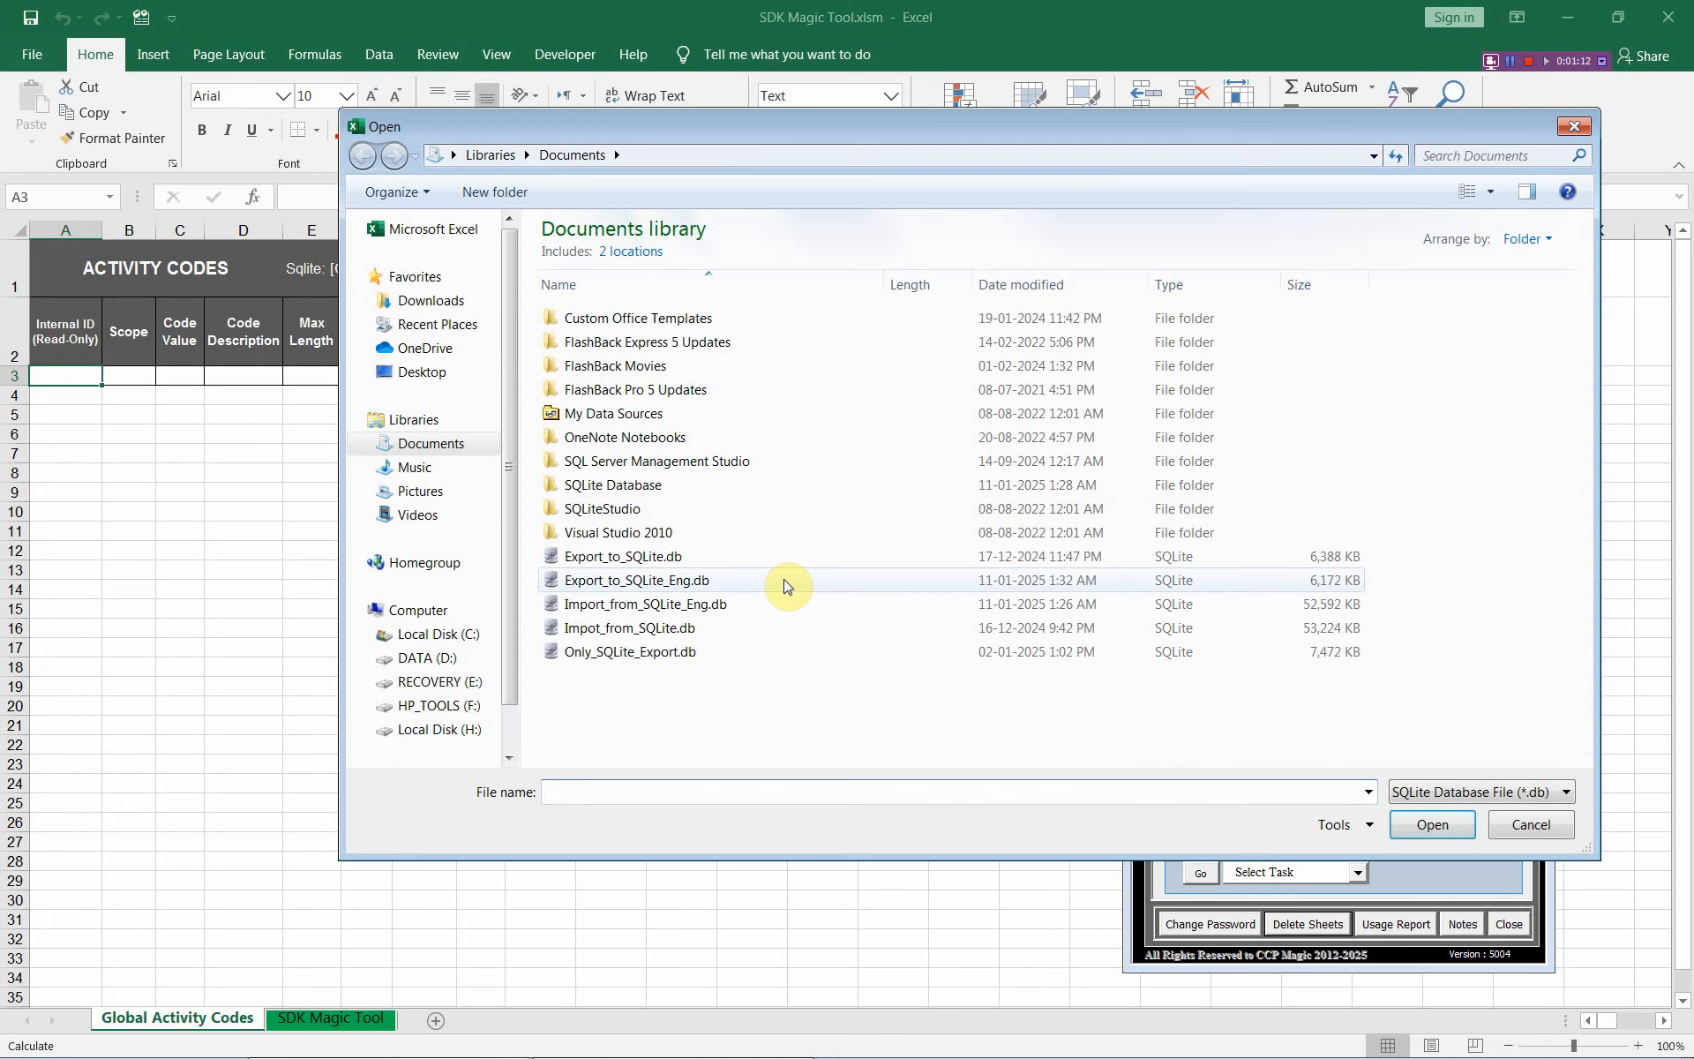
left_click(675, 607)
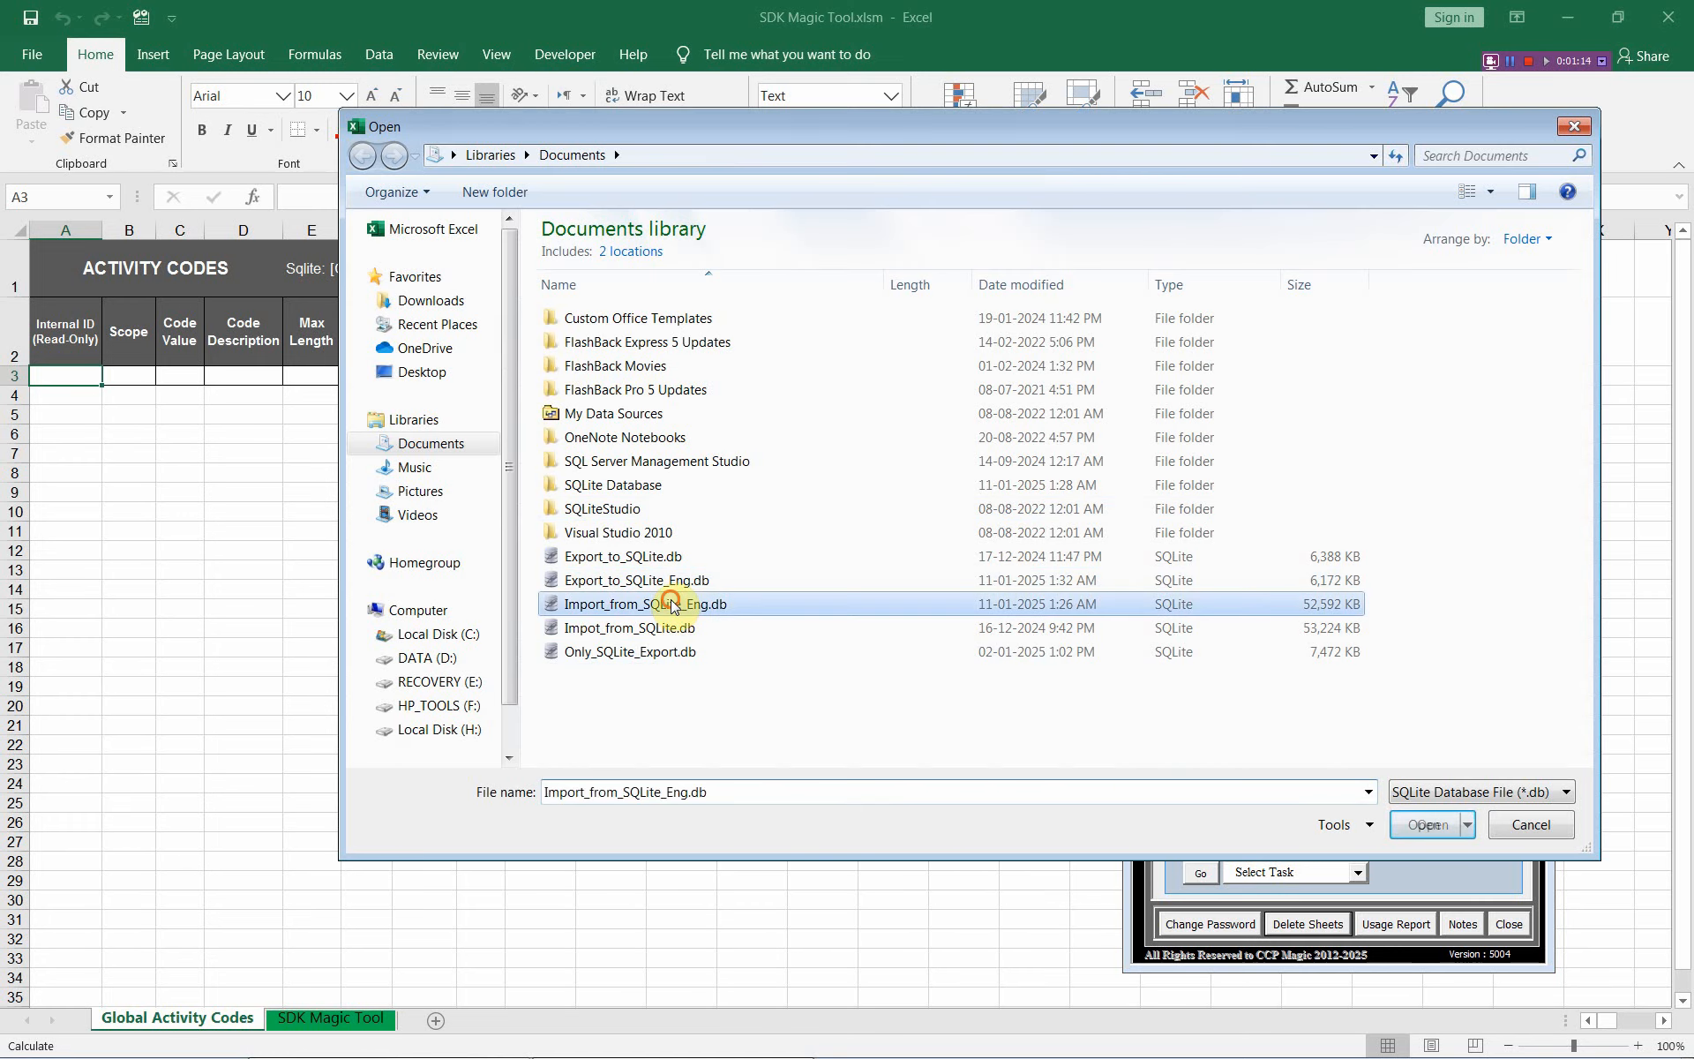
left_click(1437, 816)
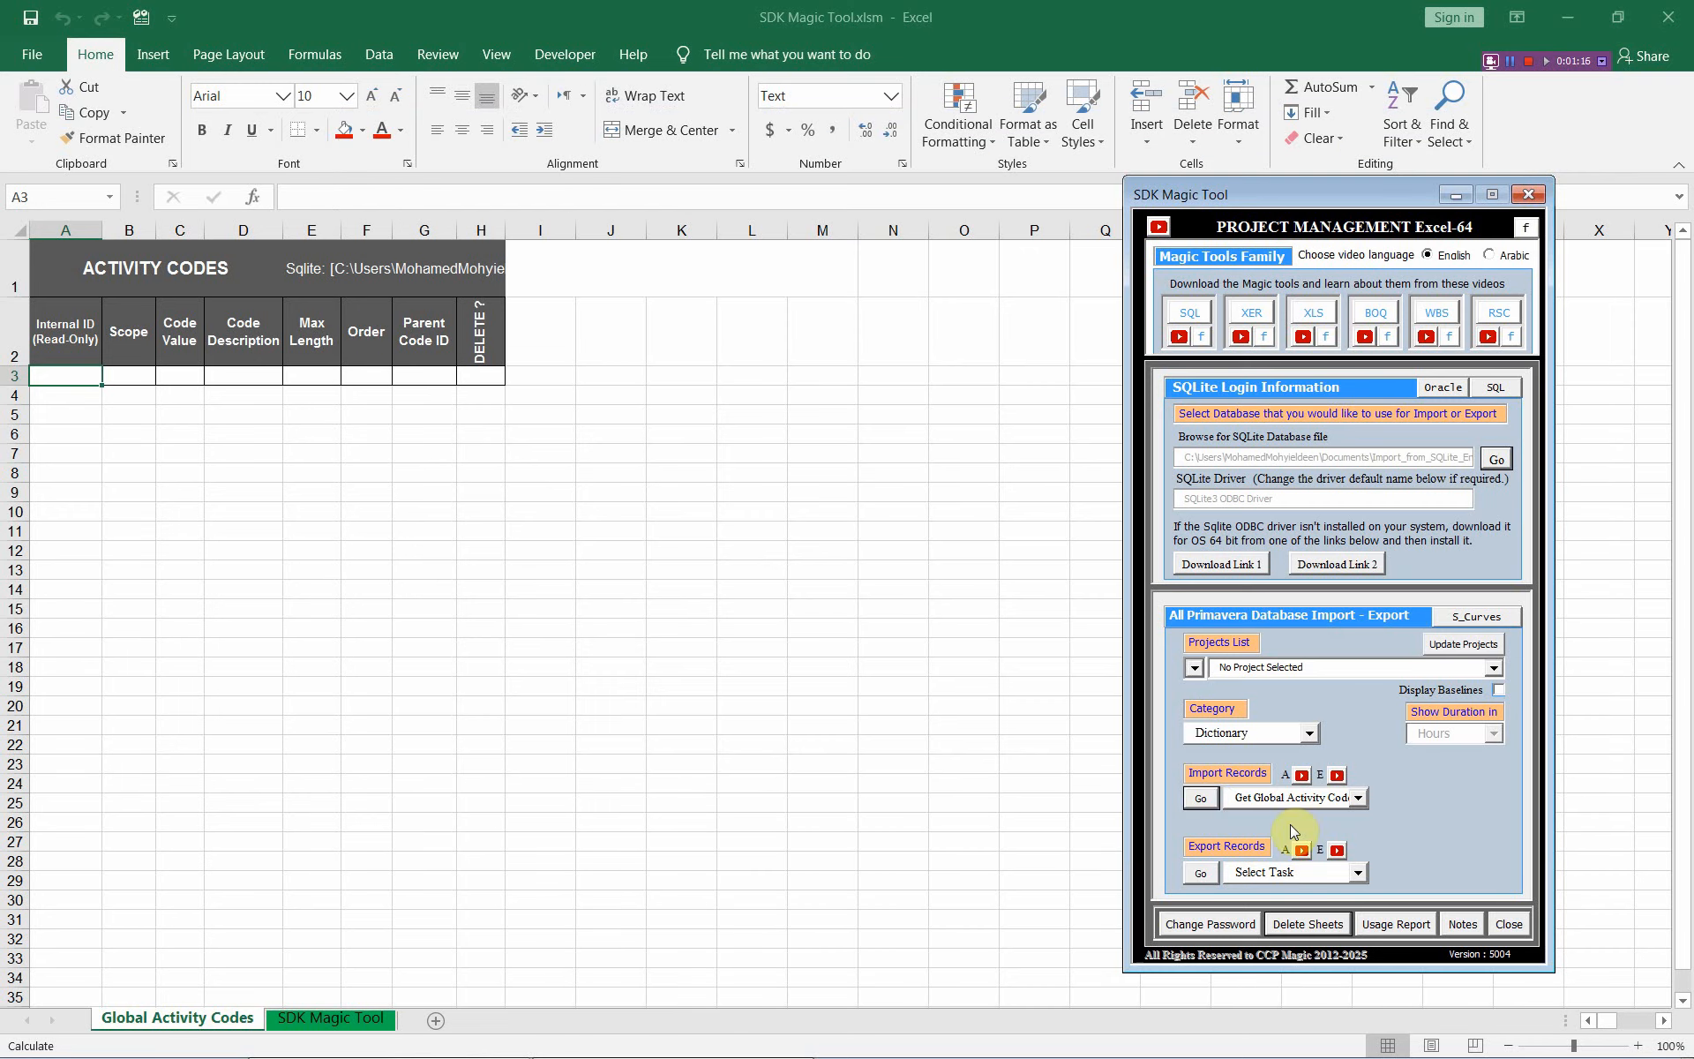
left_click(1202, 798)
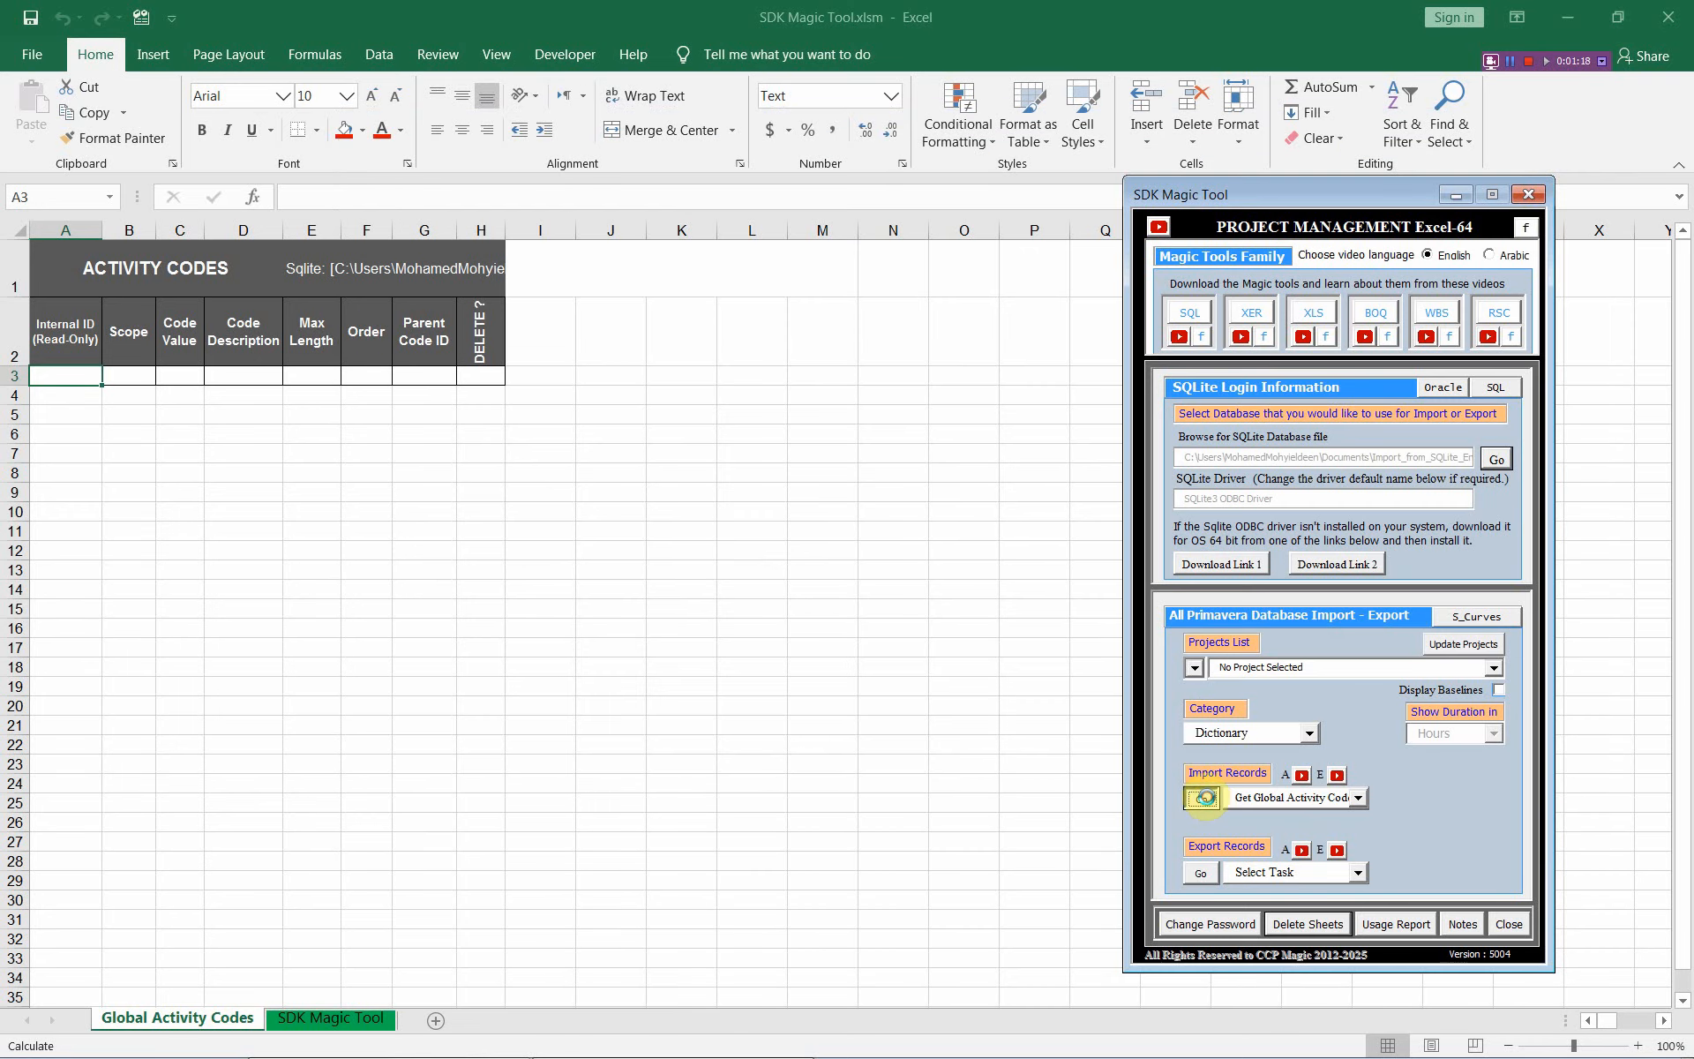
left_click(1512, 893)
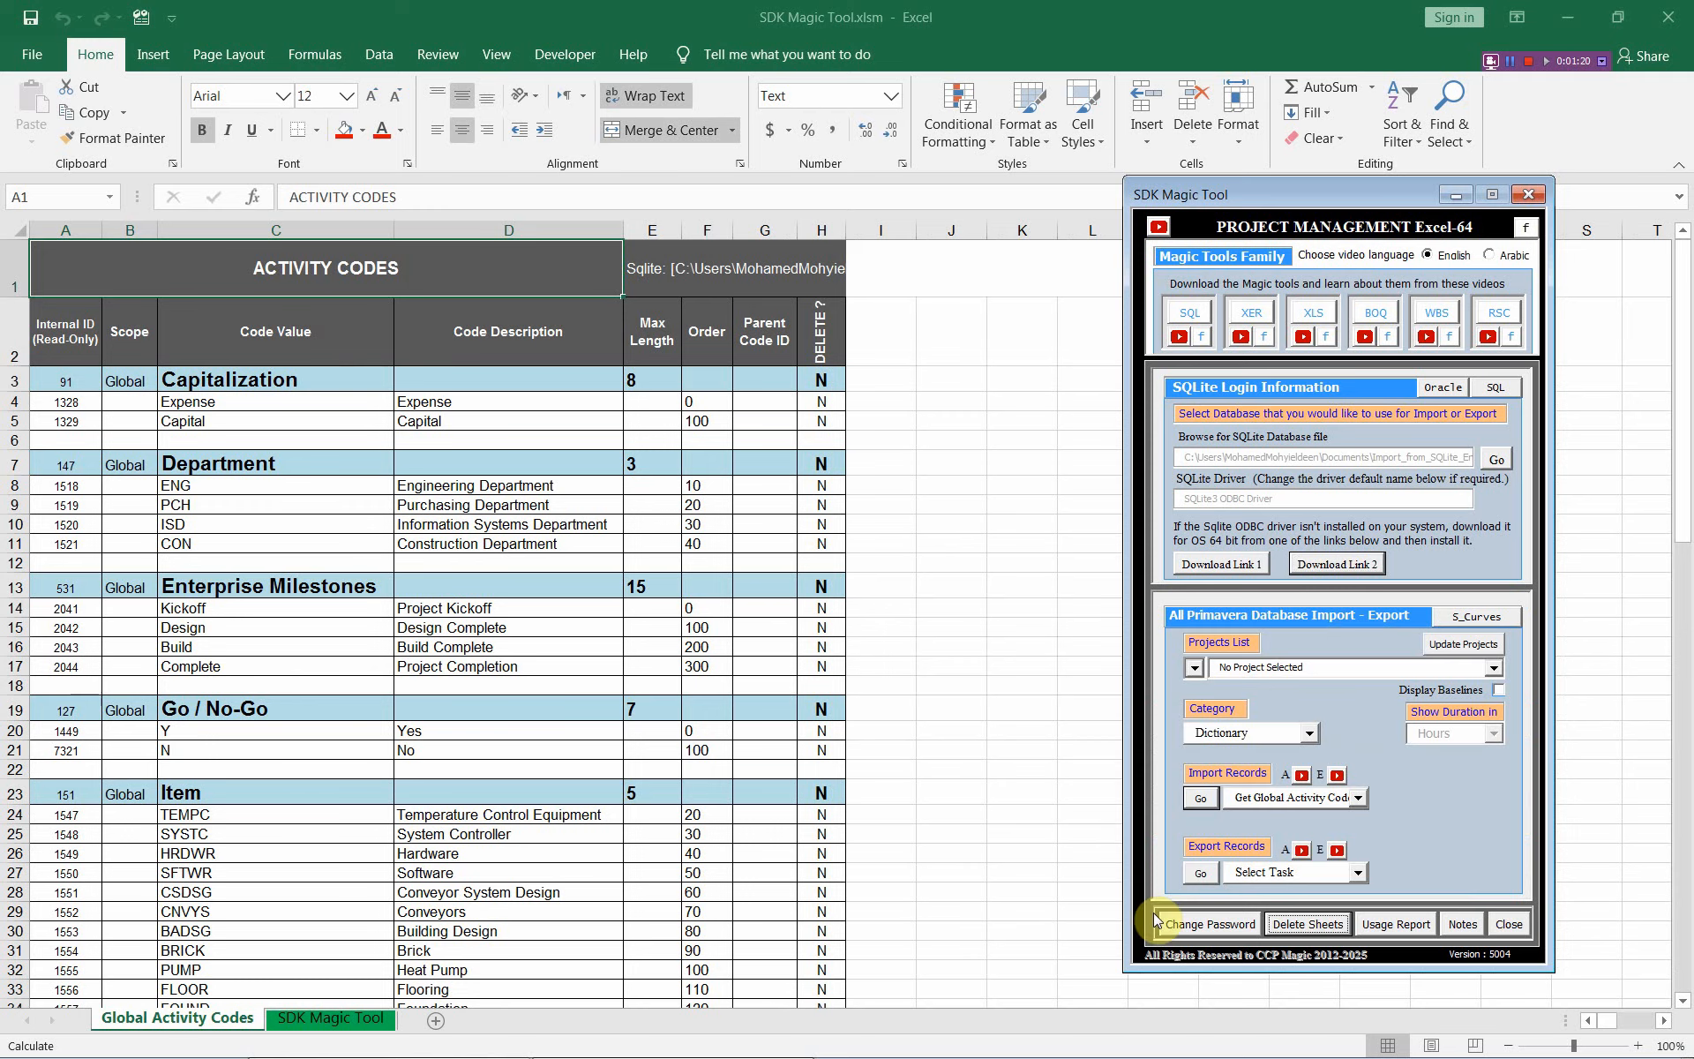
left_click(62, 377)
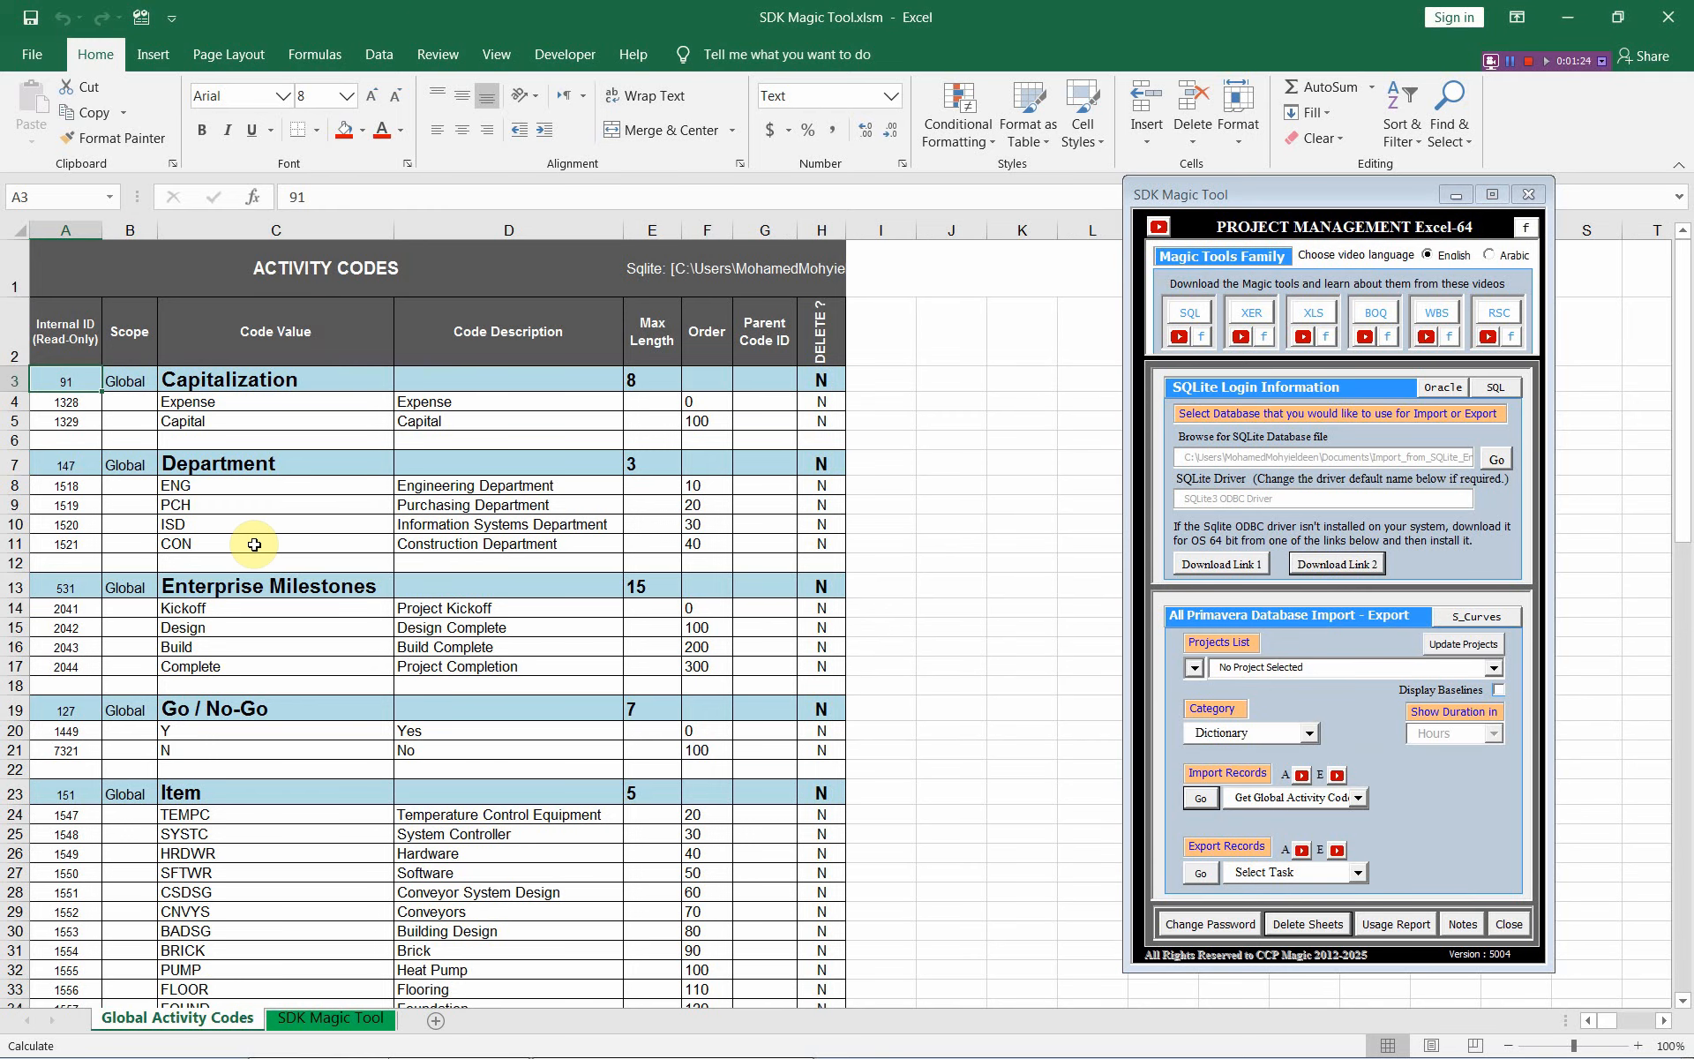
Delete the Internal ID values in column A from A3 downward, leaving A3 selected
left_click_drag(63, 381, 61, 290)
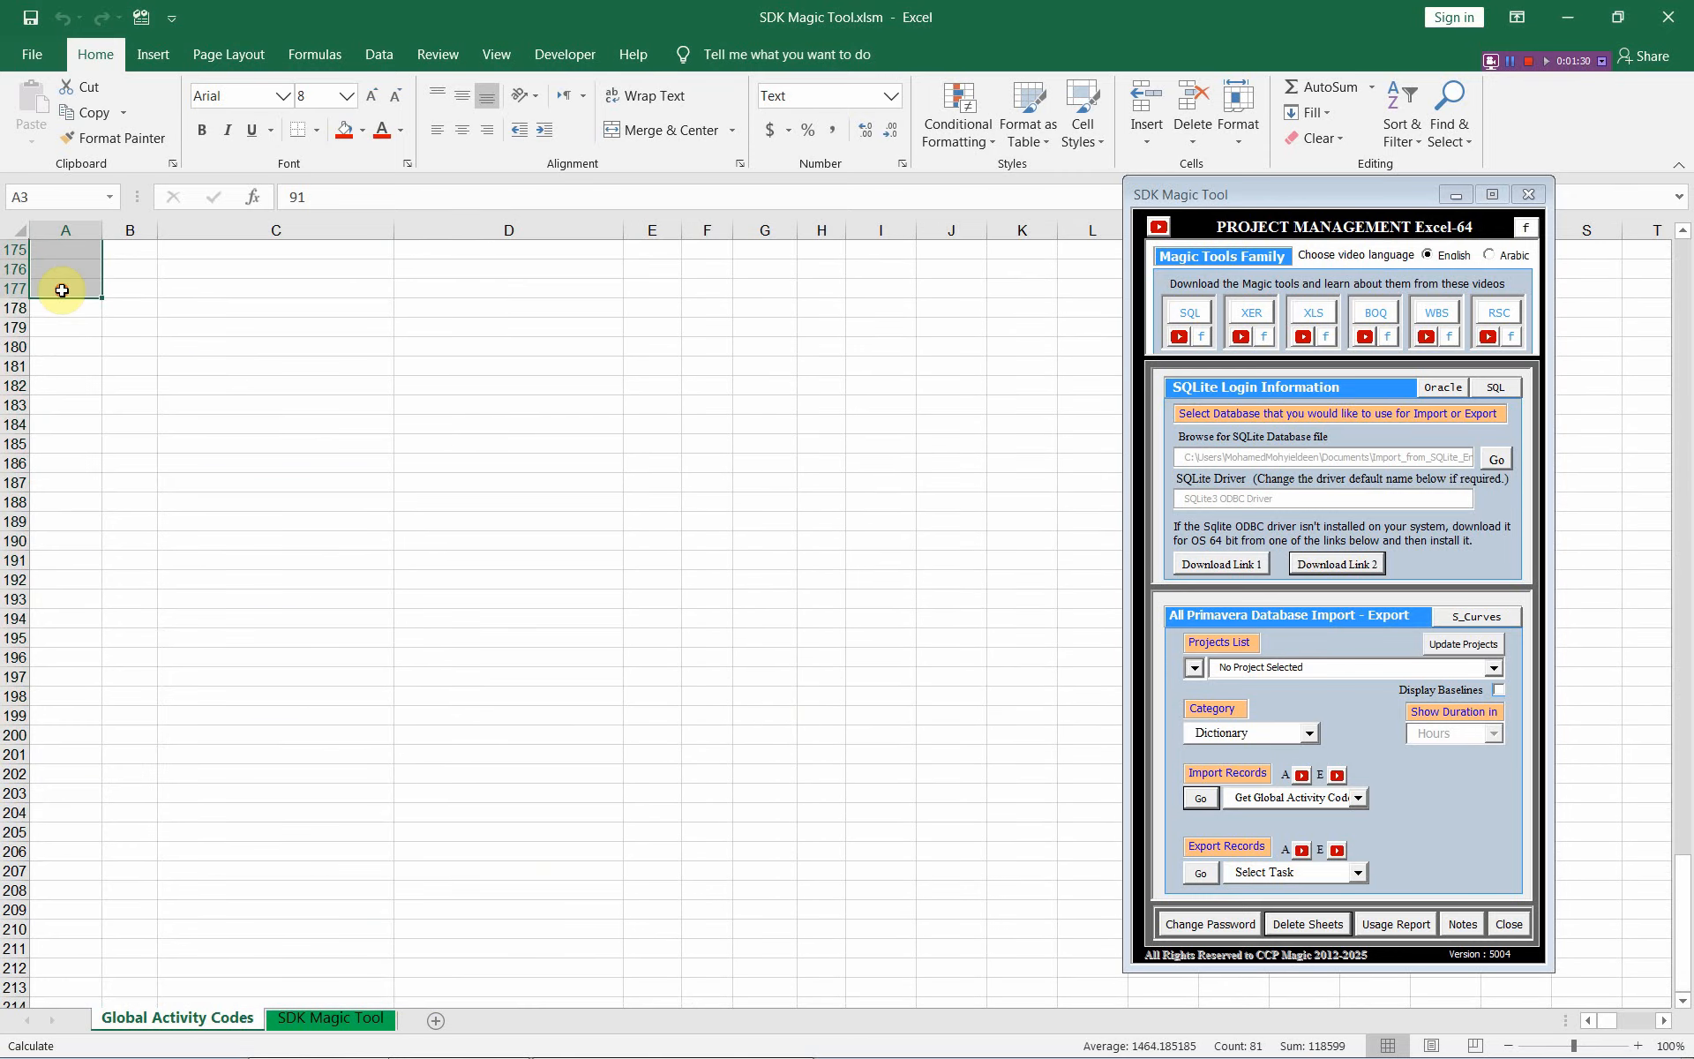
key("Delete")
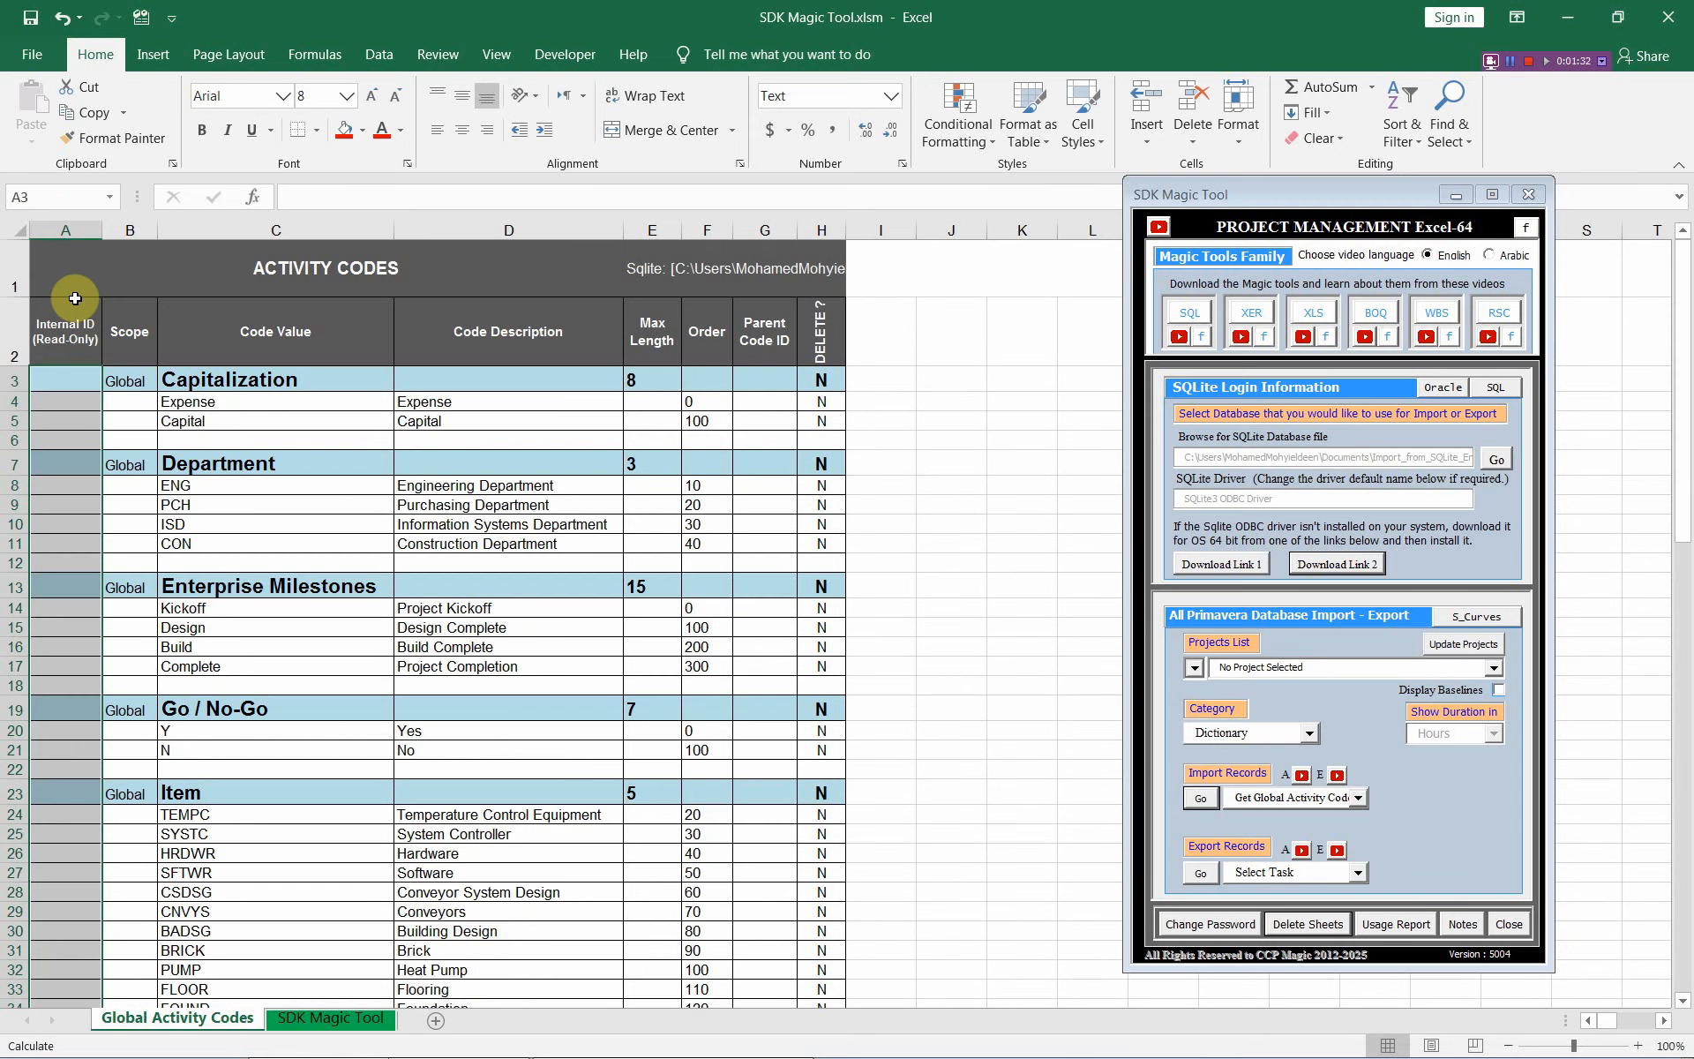
left_click(84, 273)
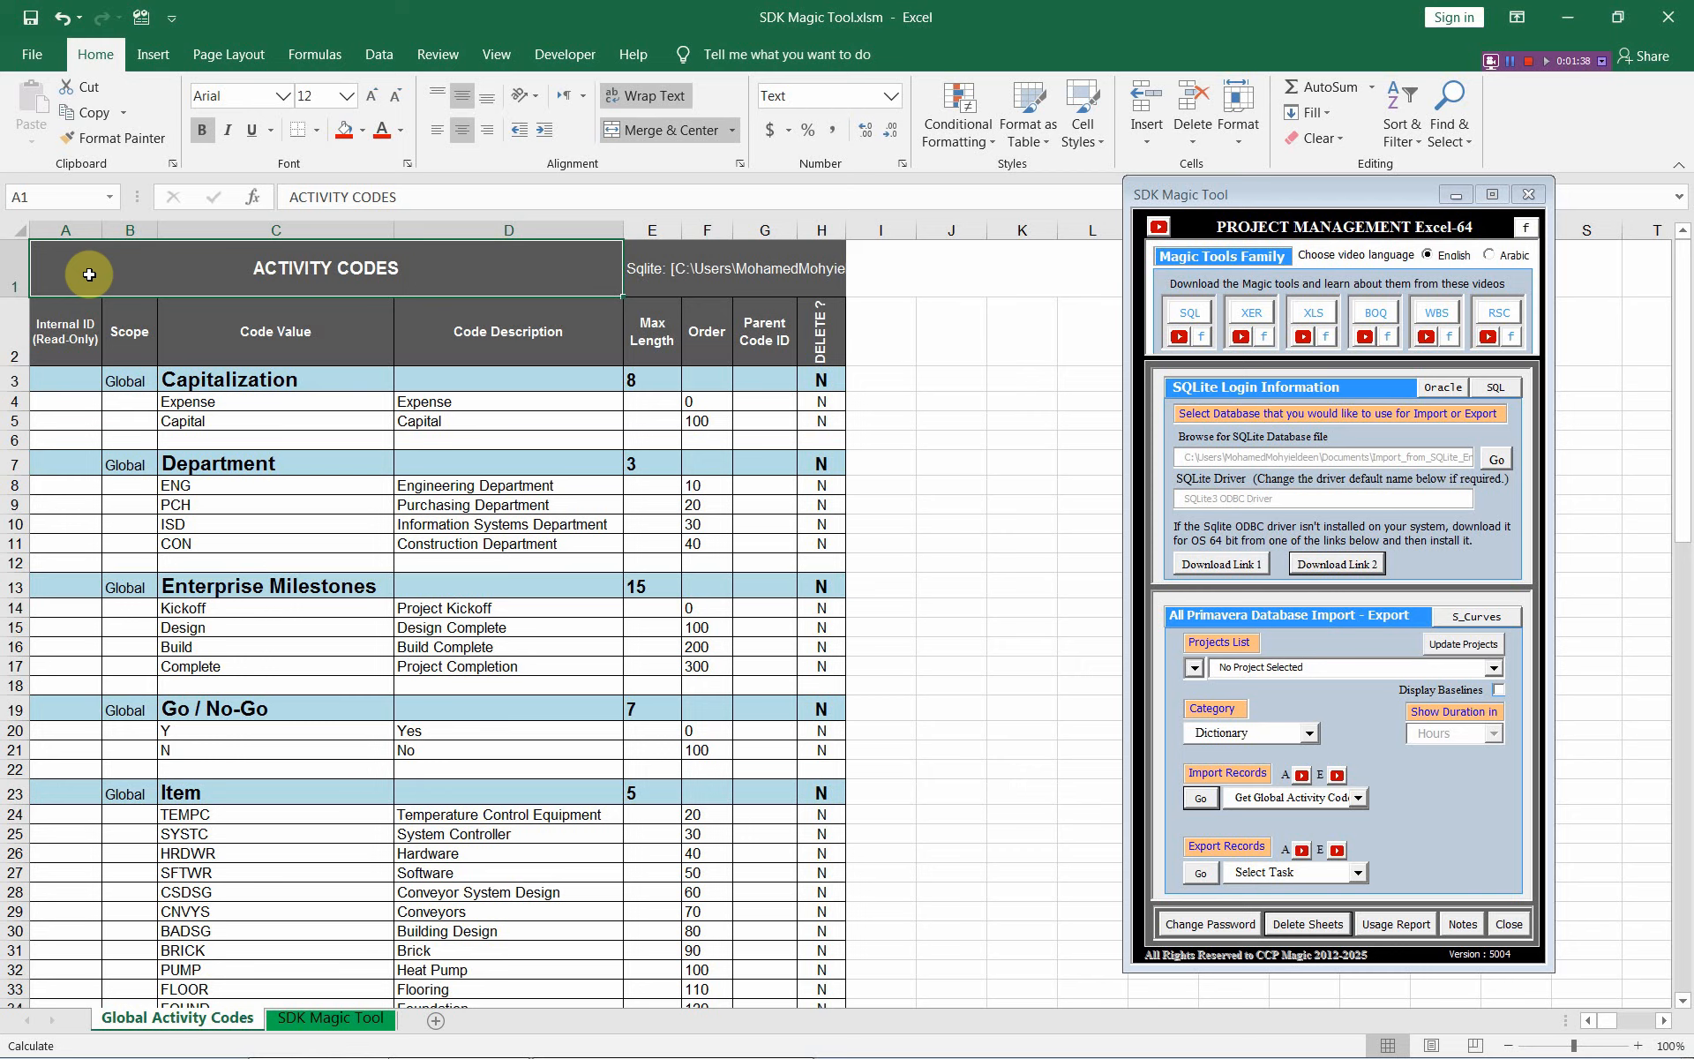
left_click(45, 382)
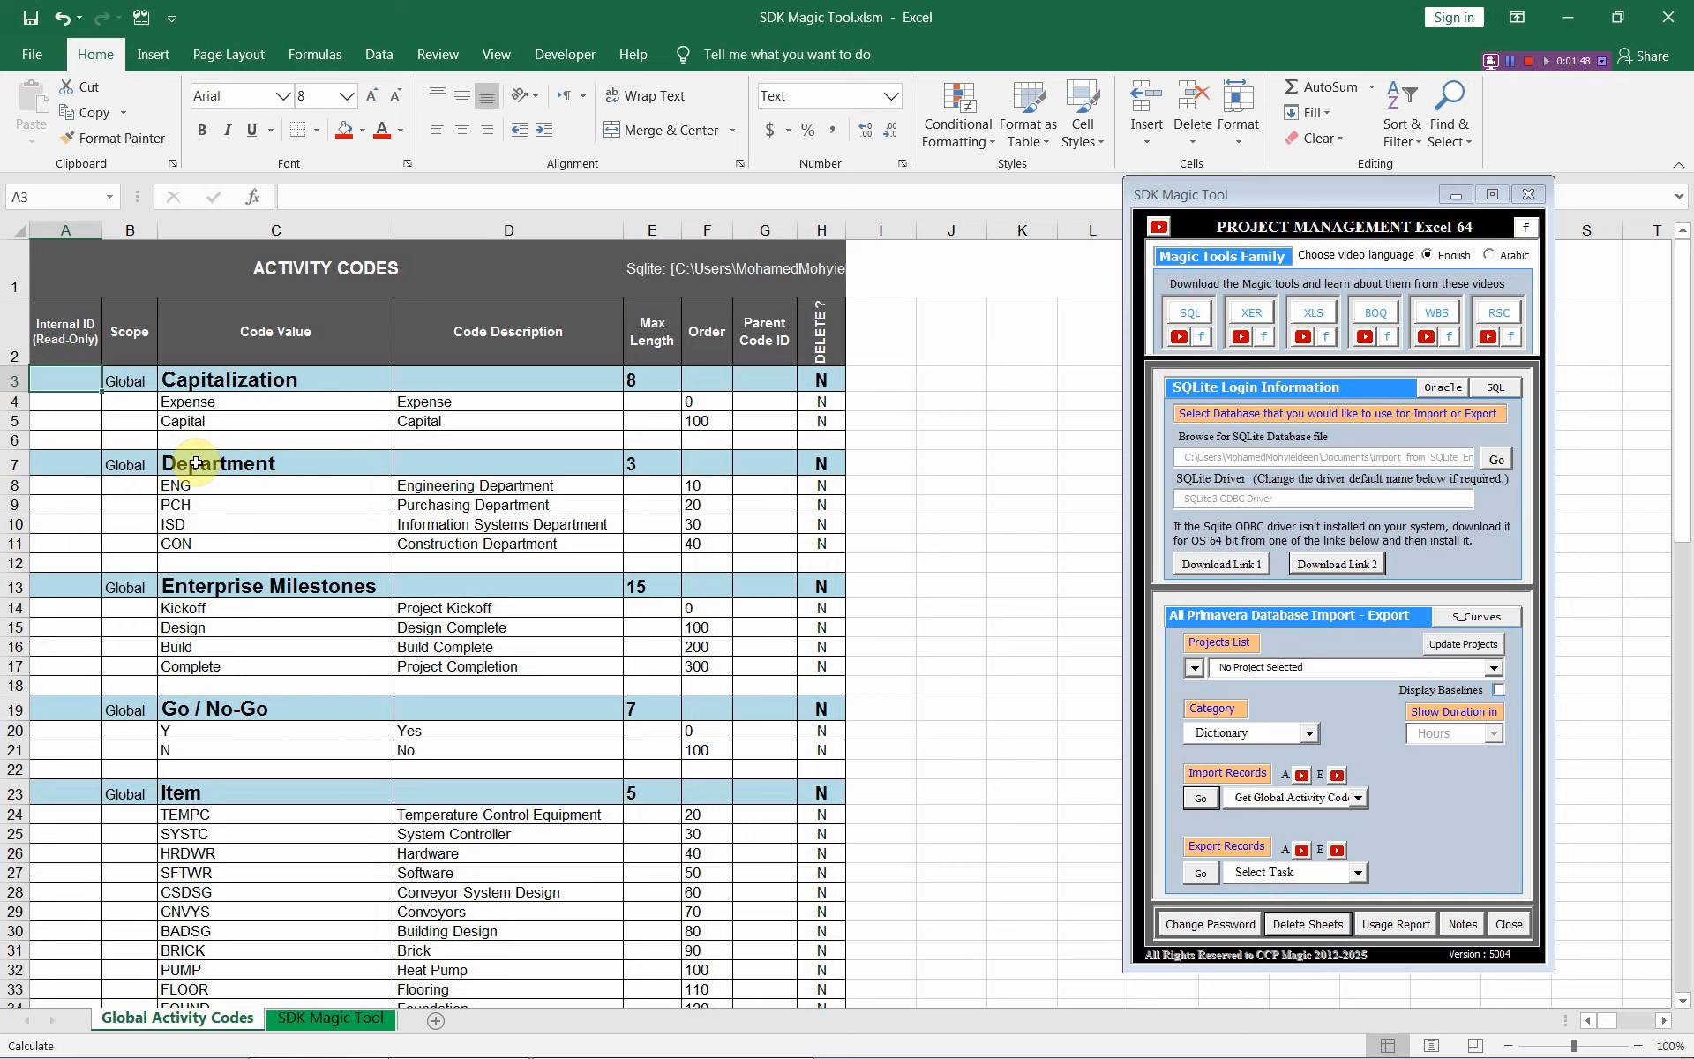
left_click(244, 379)
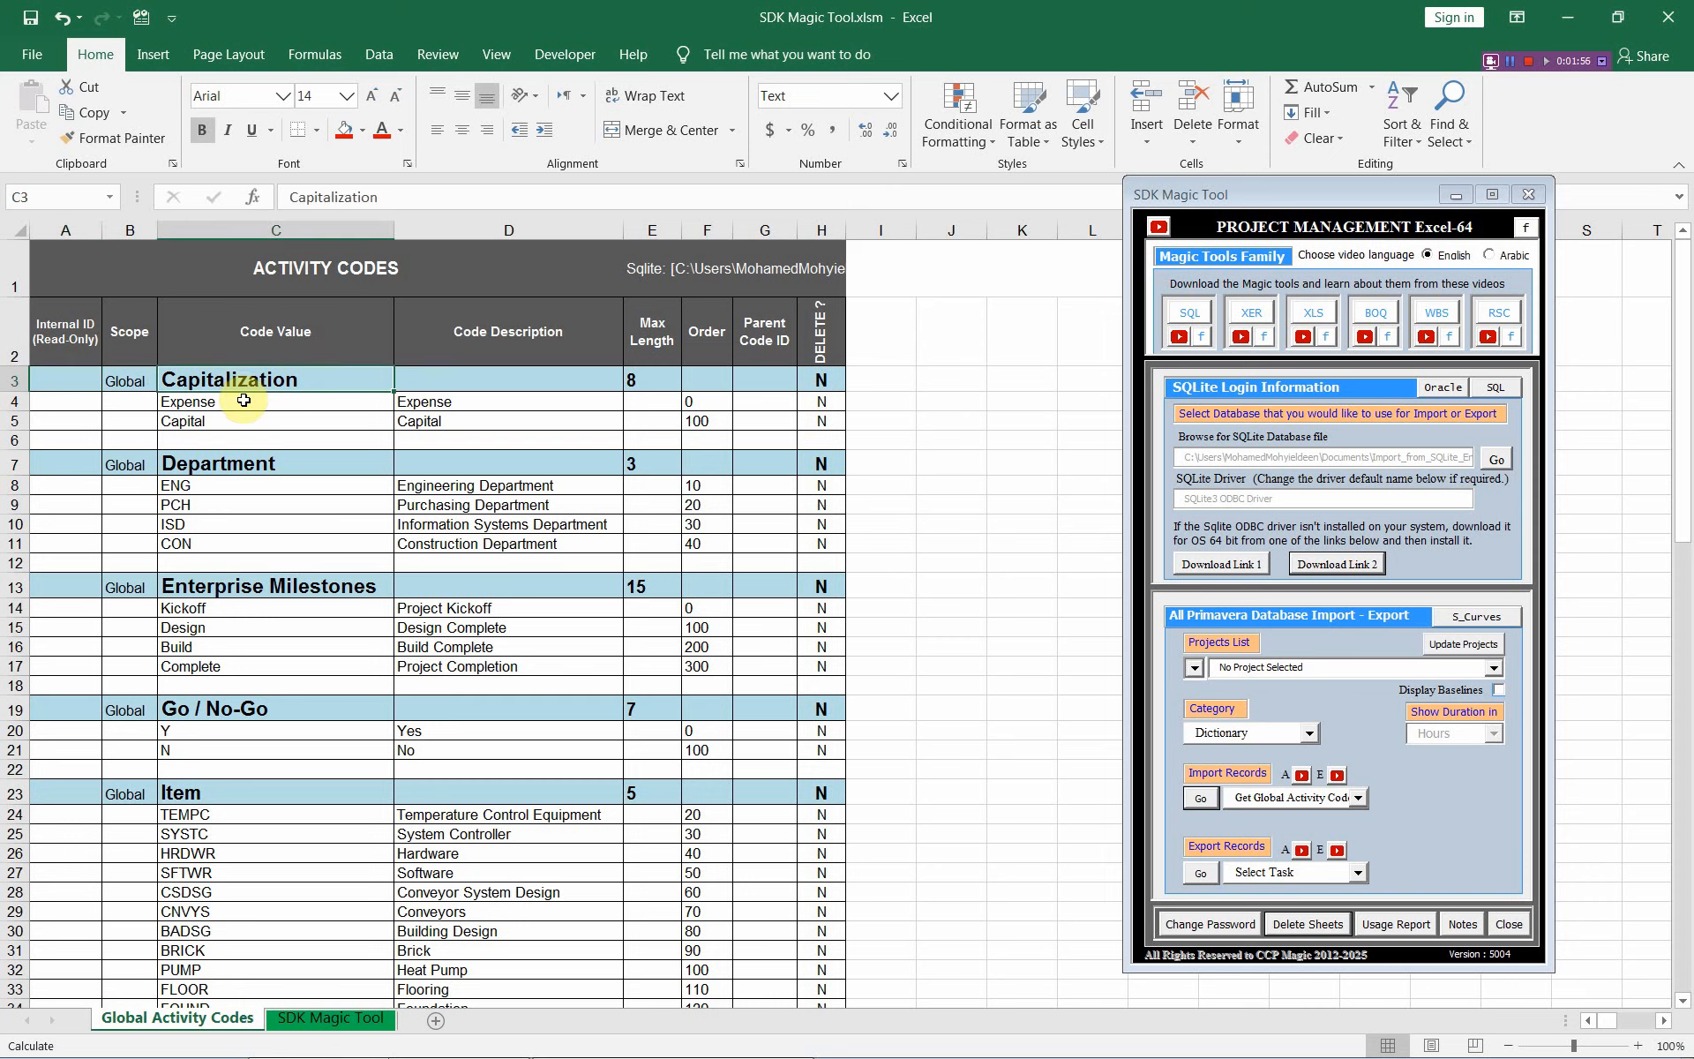
left_click_drag(243, 400, 244, 414)
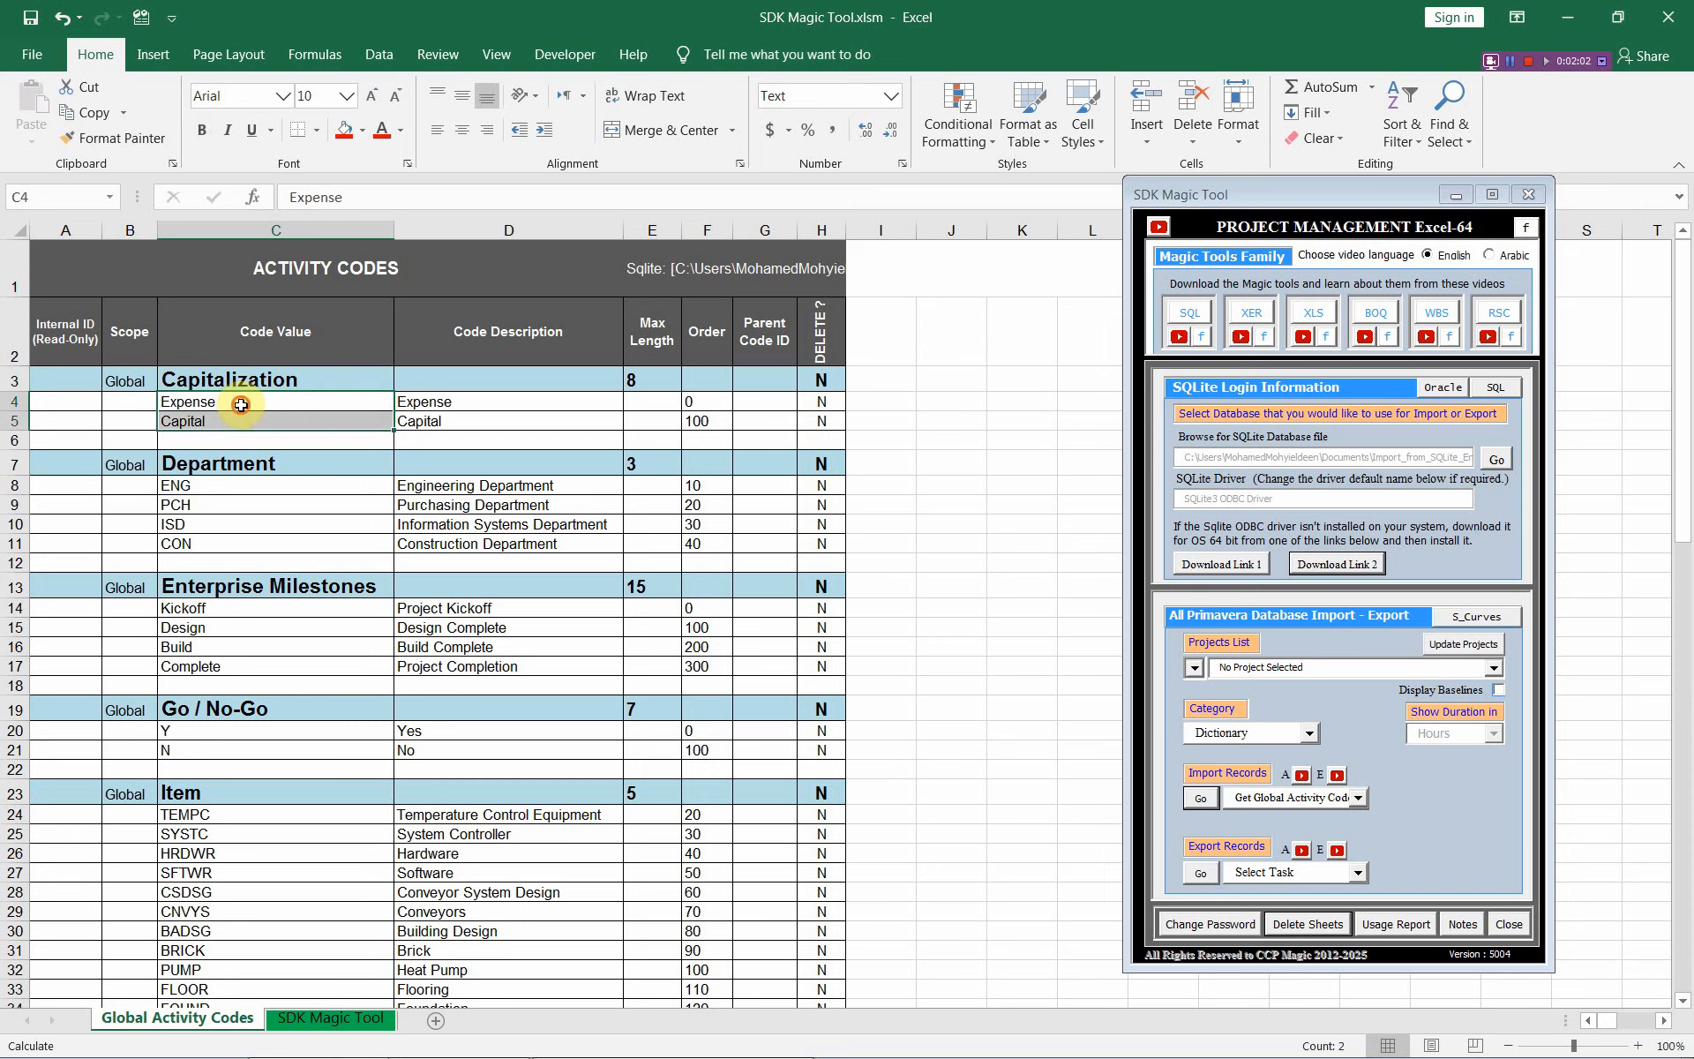
left_click(235, 463)
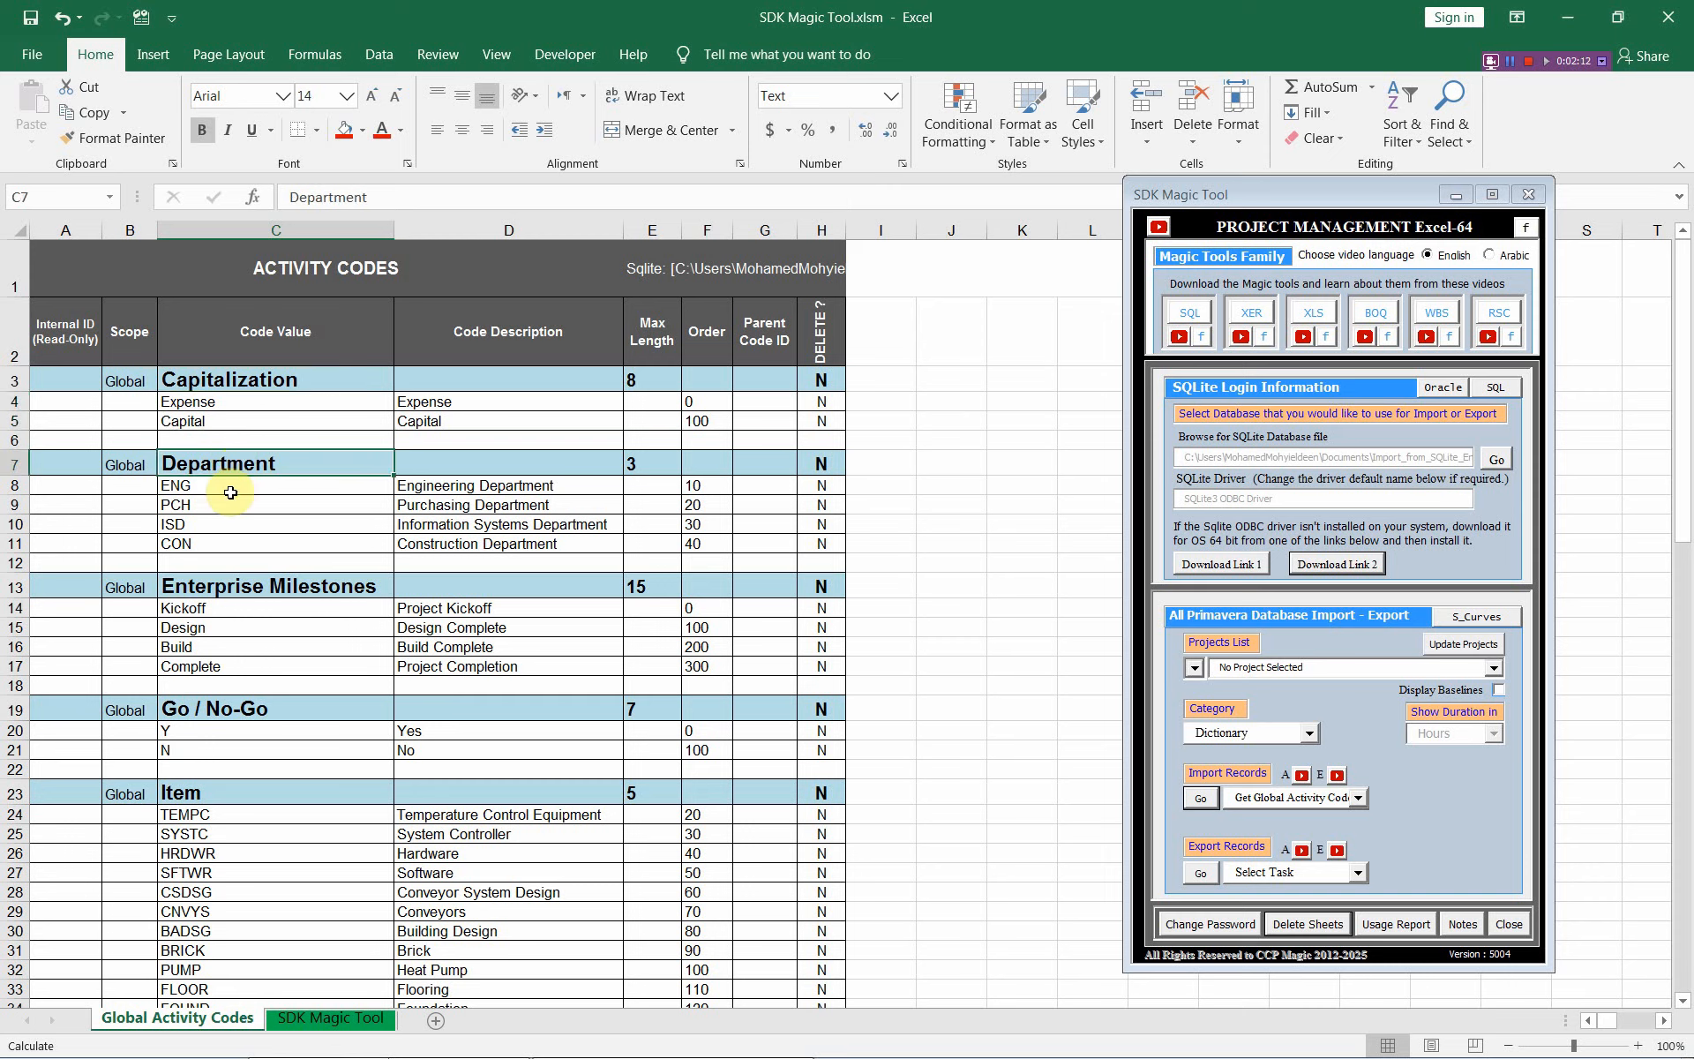
left_click_drag(231, 486, 230, 537)
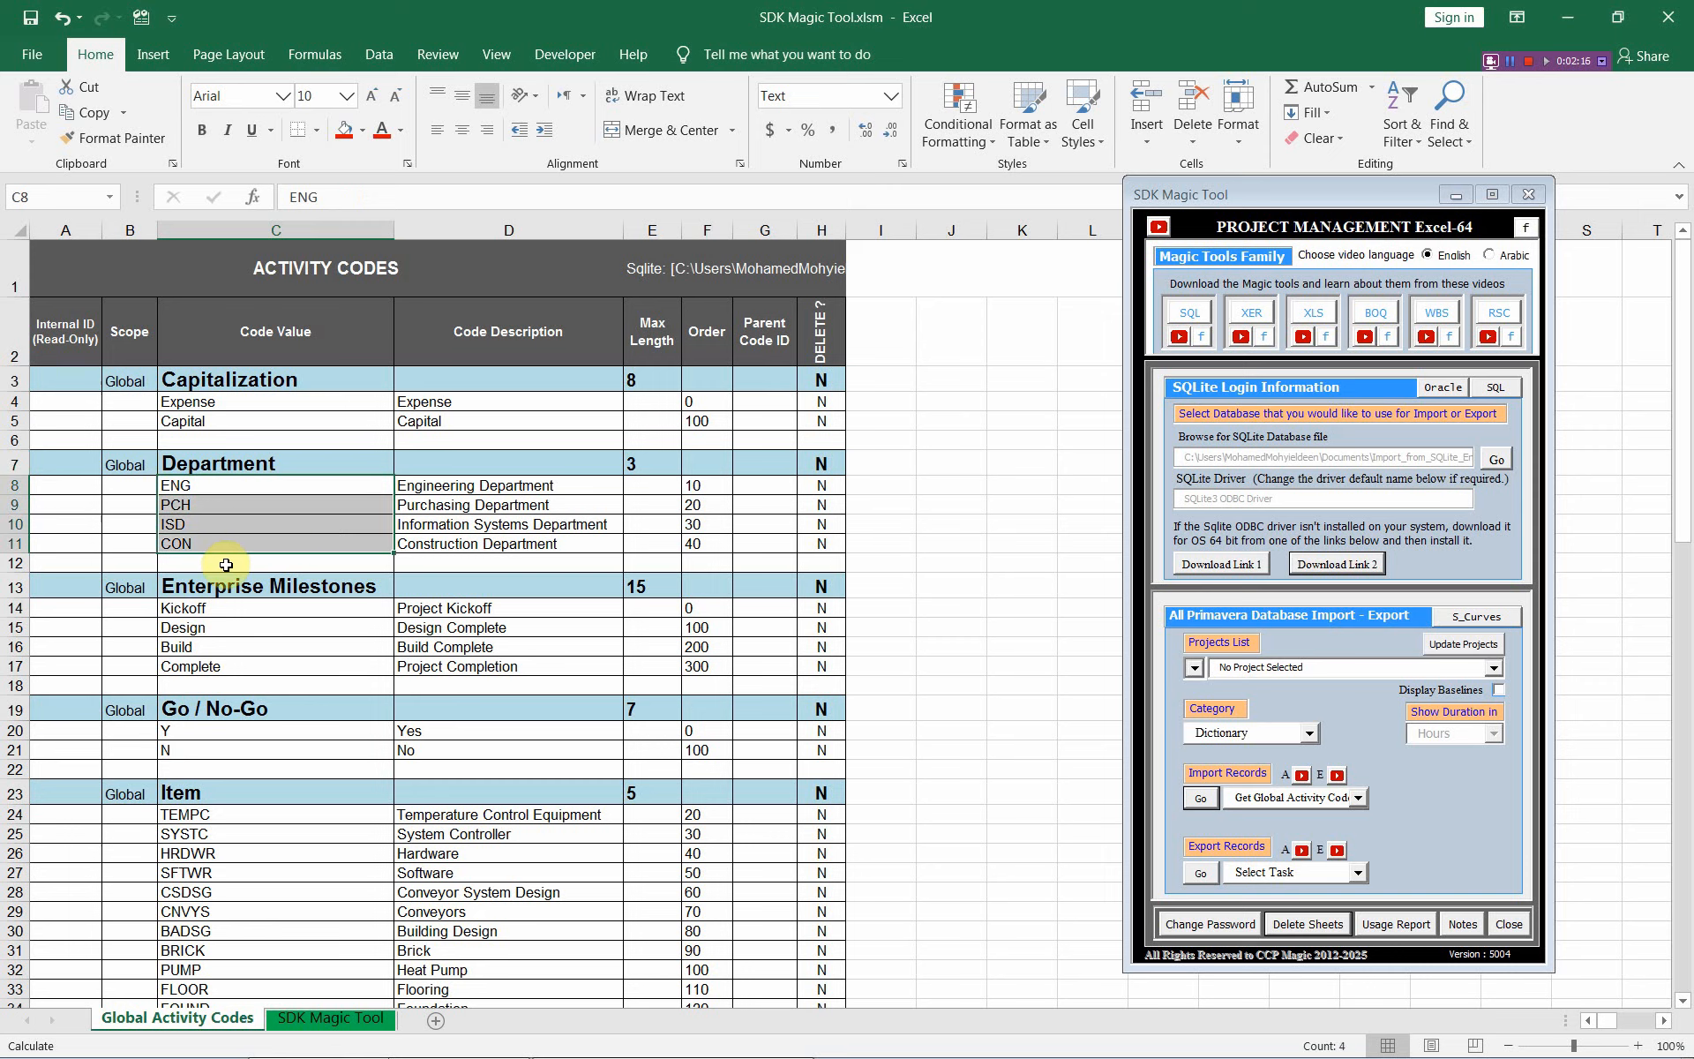
left_click_drag(64, 562, 801, 562)
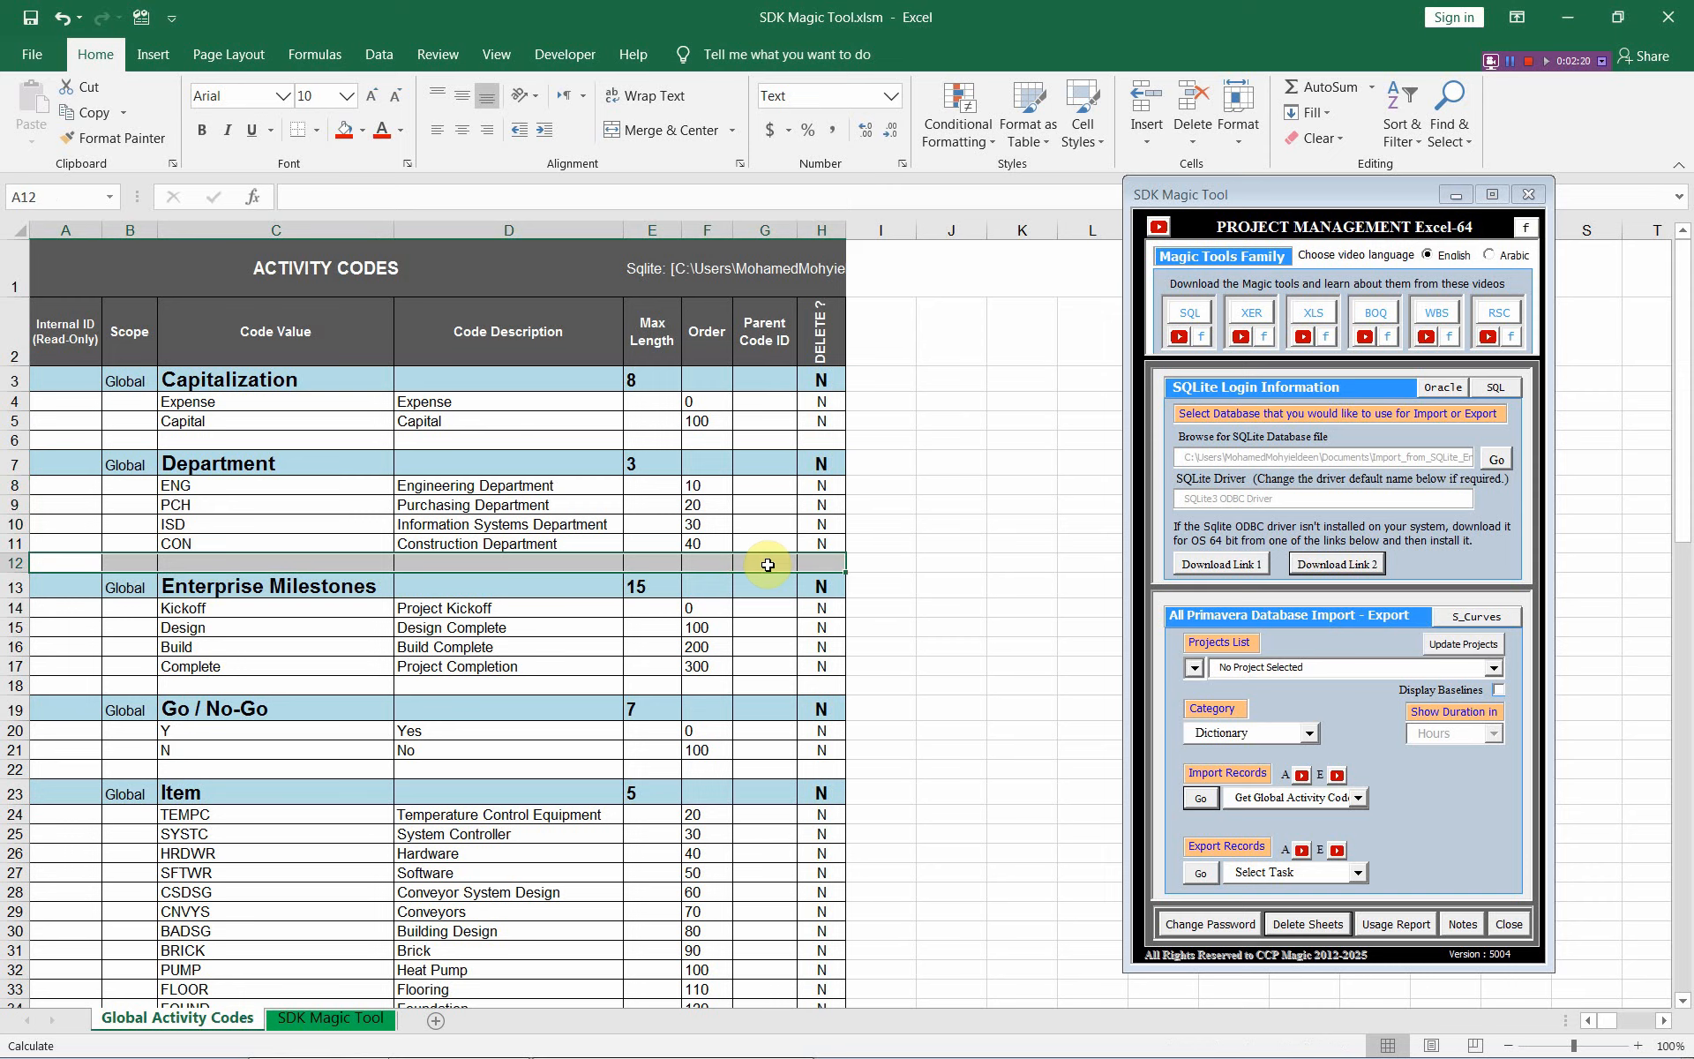
left_click(228, 584)
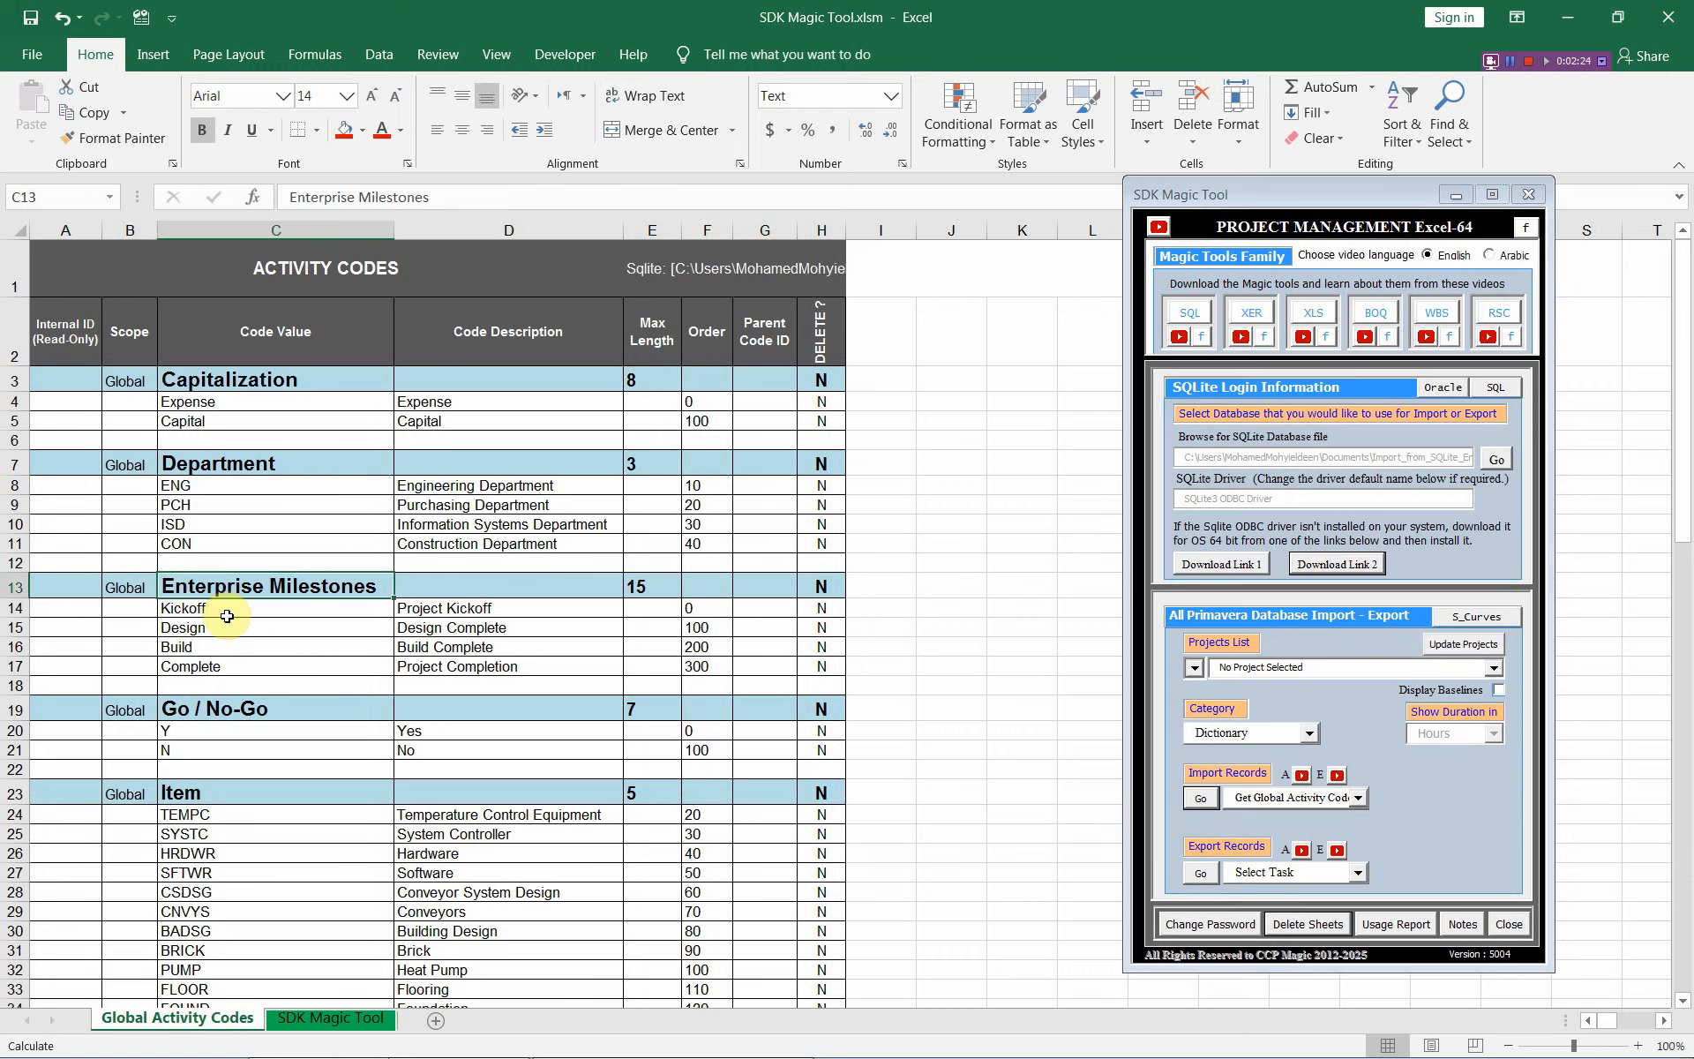
scroll(229, 622, "down", 5)
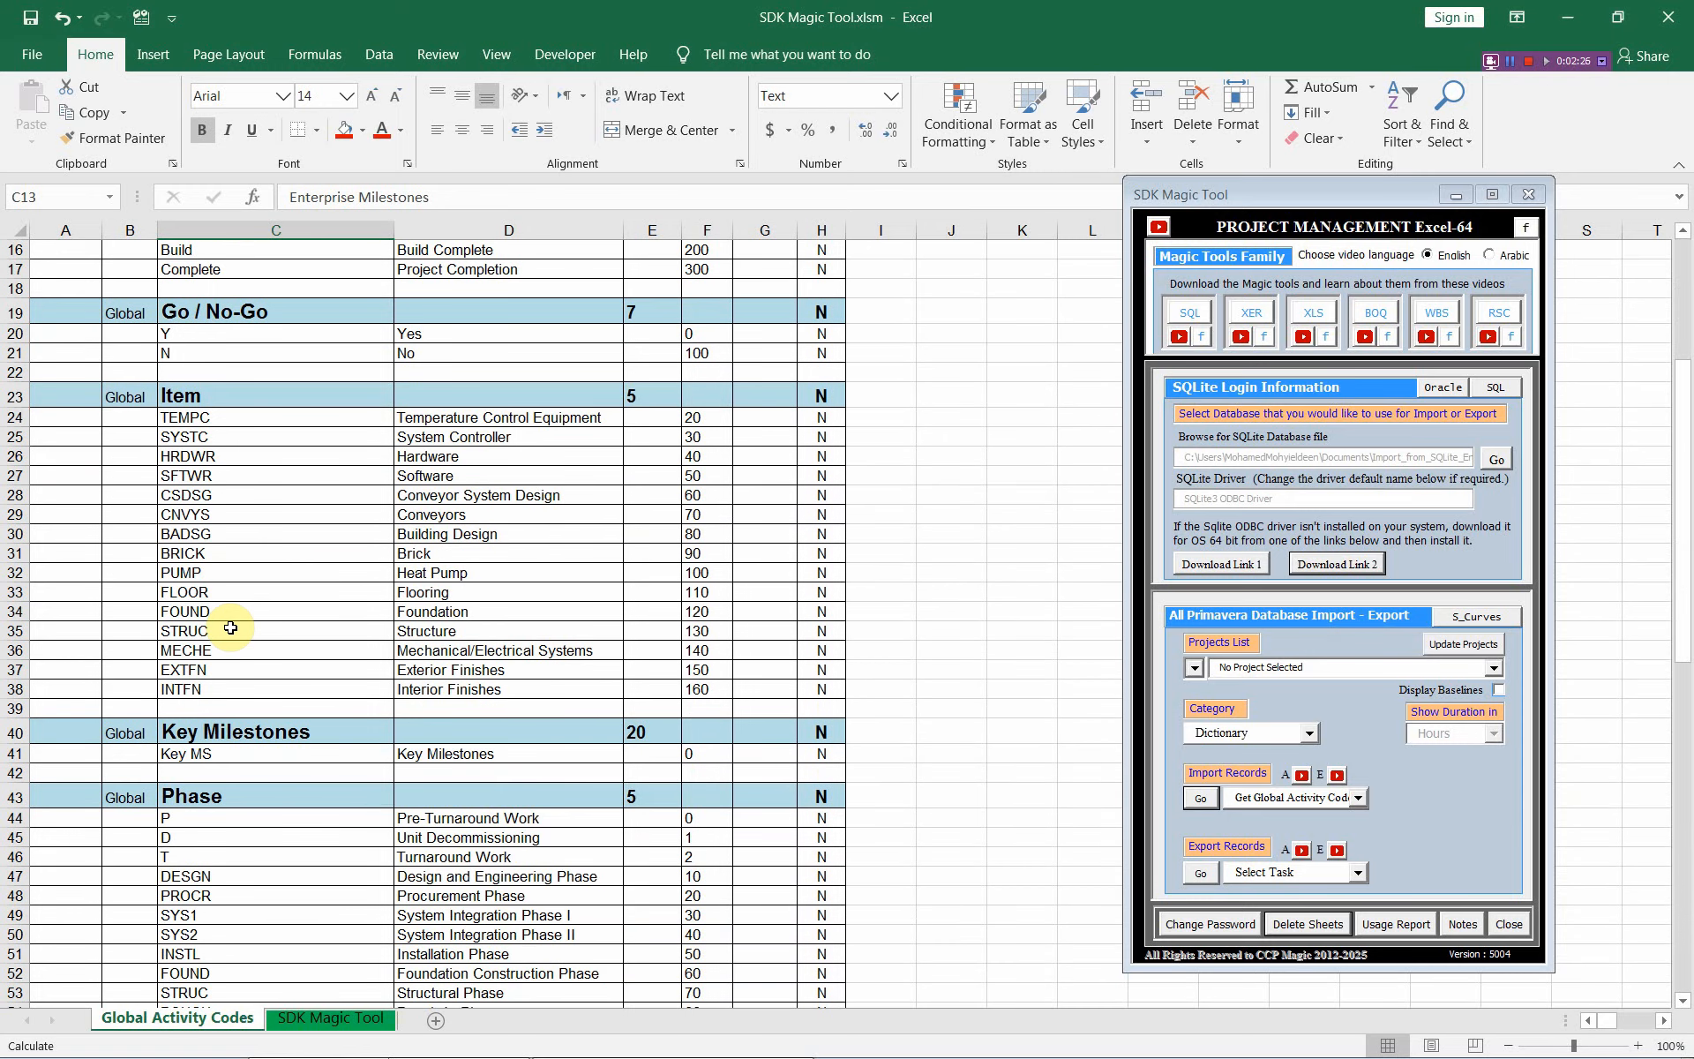
scroll(230, 627, "down", 2)
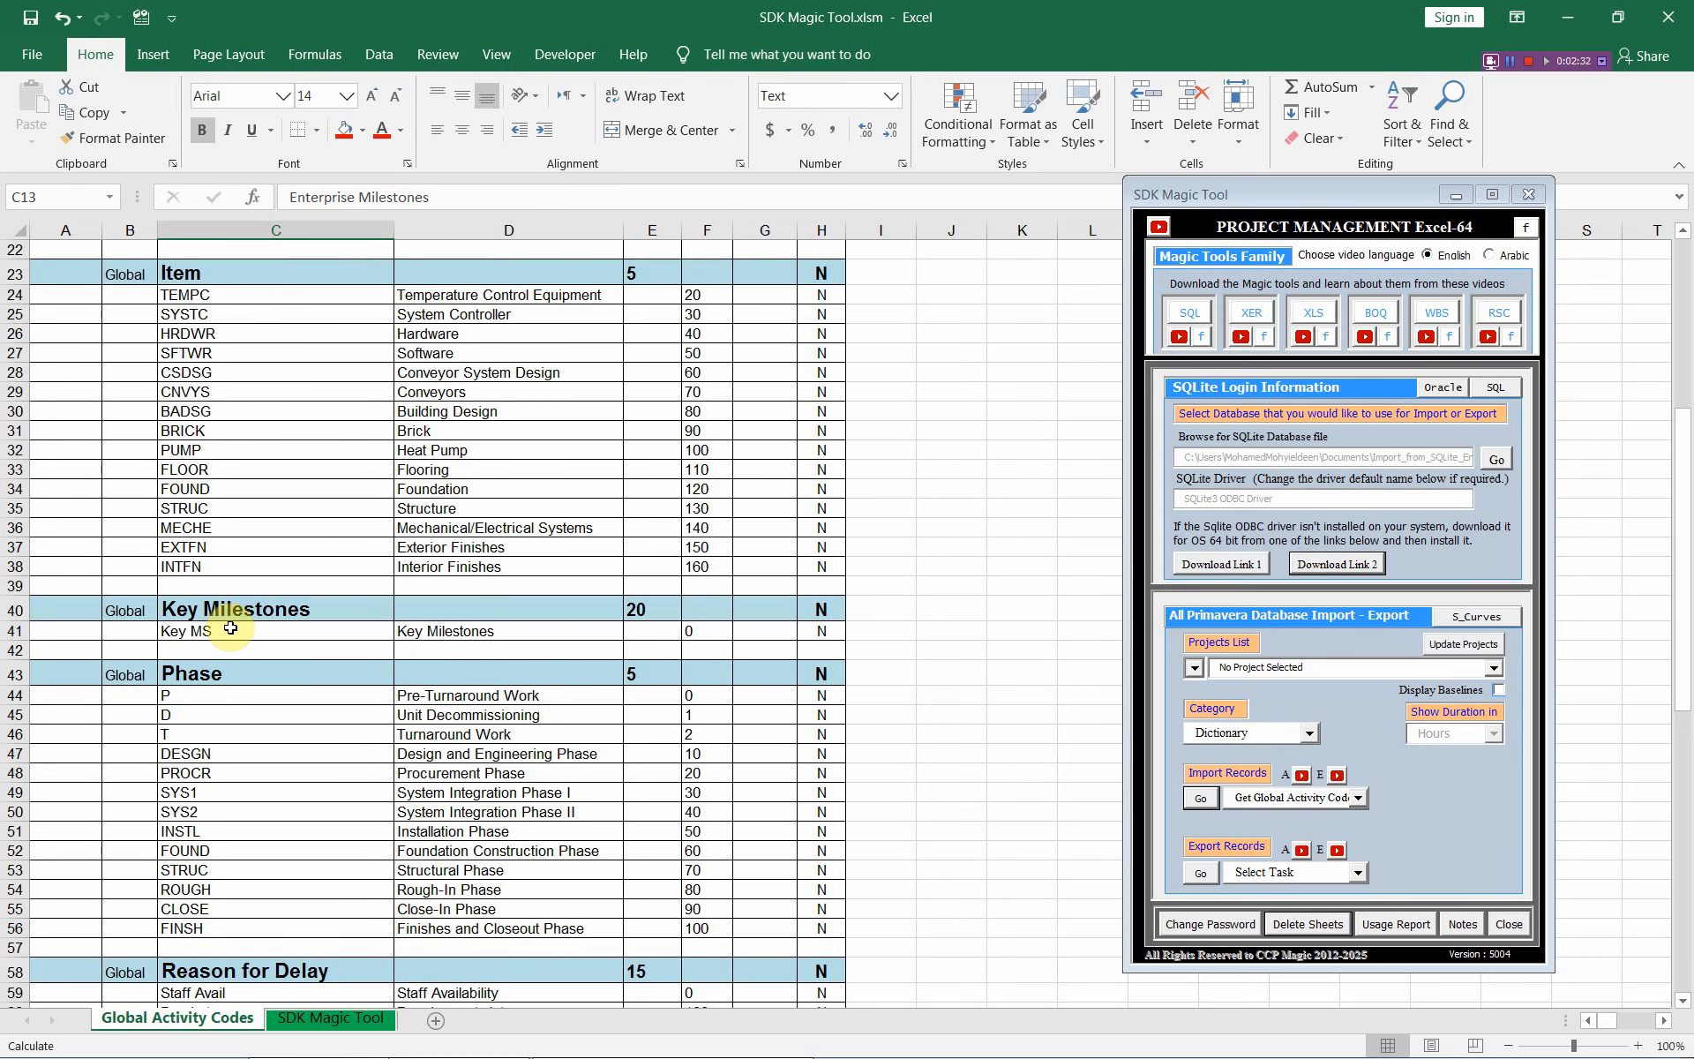
scroll(231, 628, "up", 7)
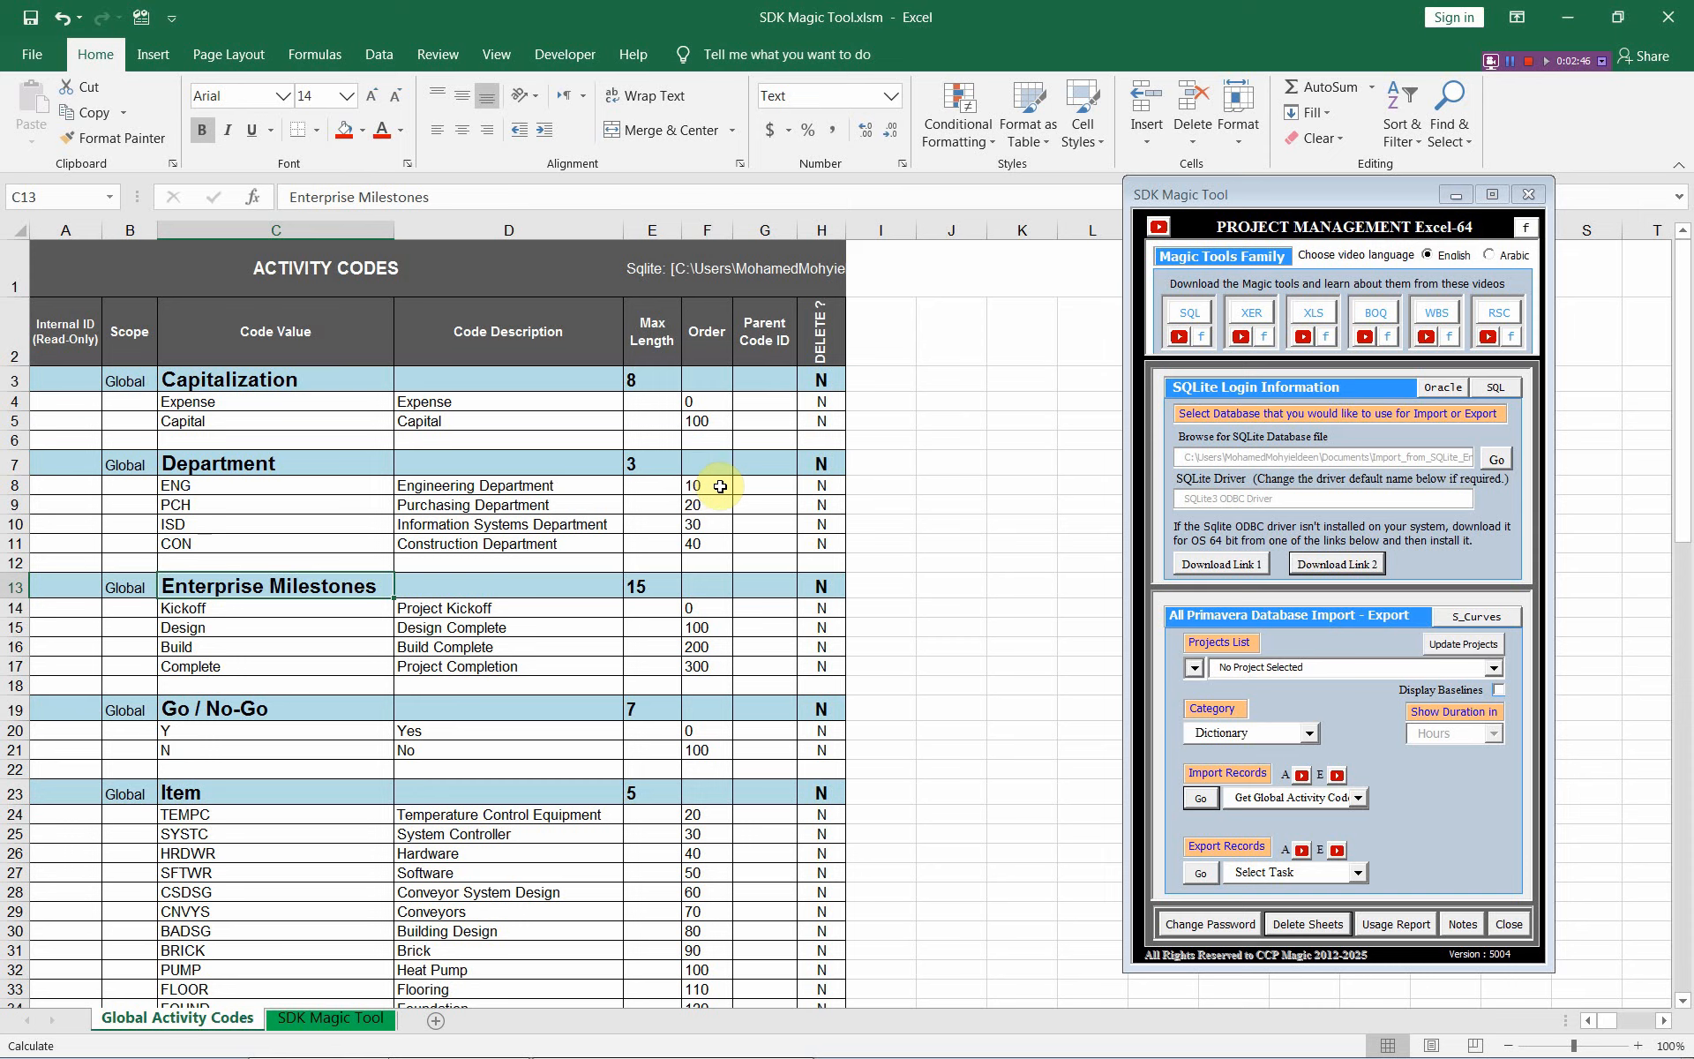
left_click_drag(713, 484, 713, 561)
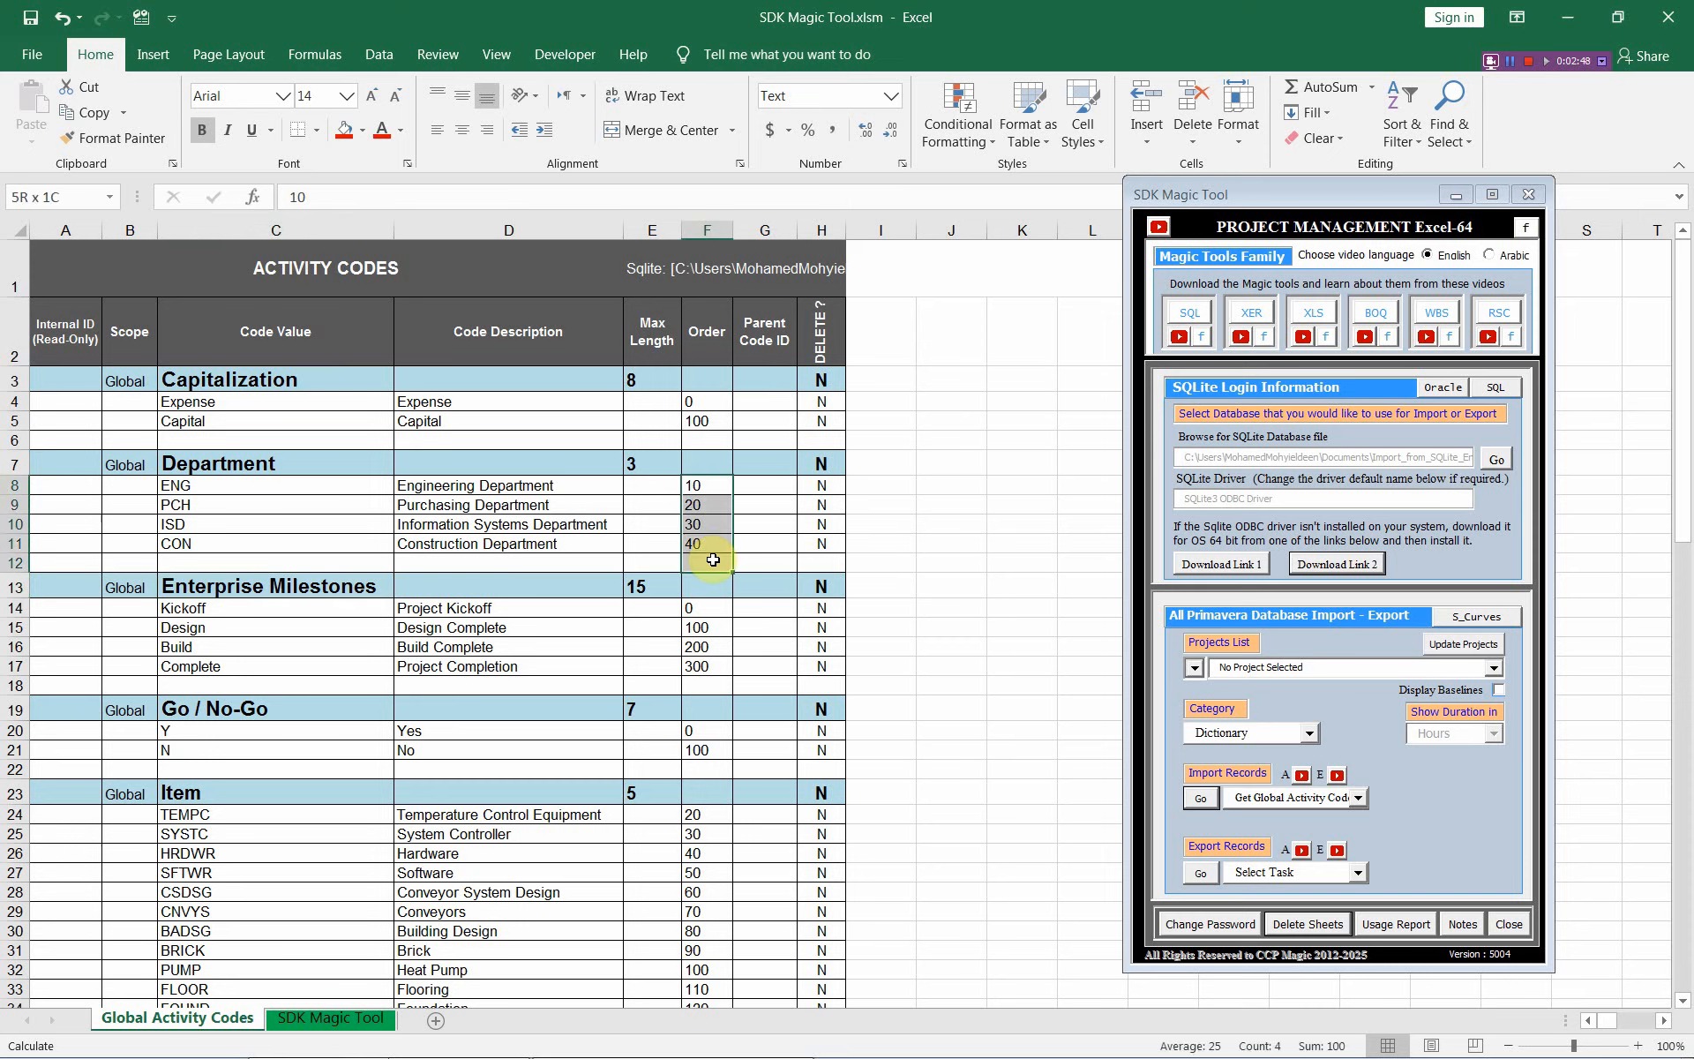
left_click(706, 485)
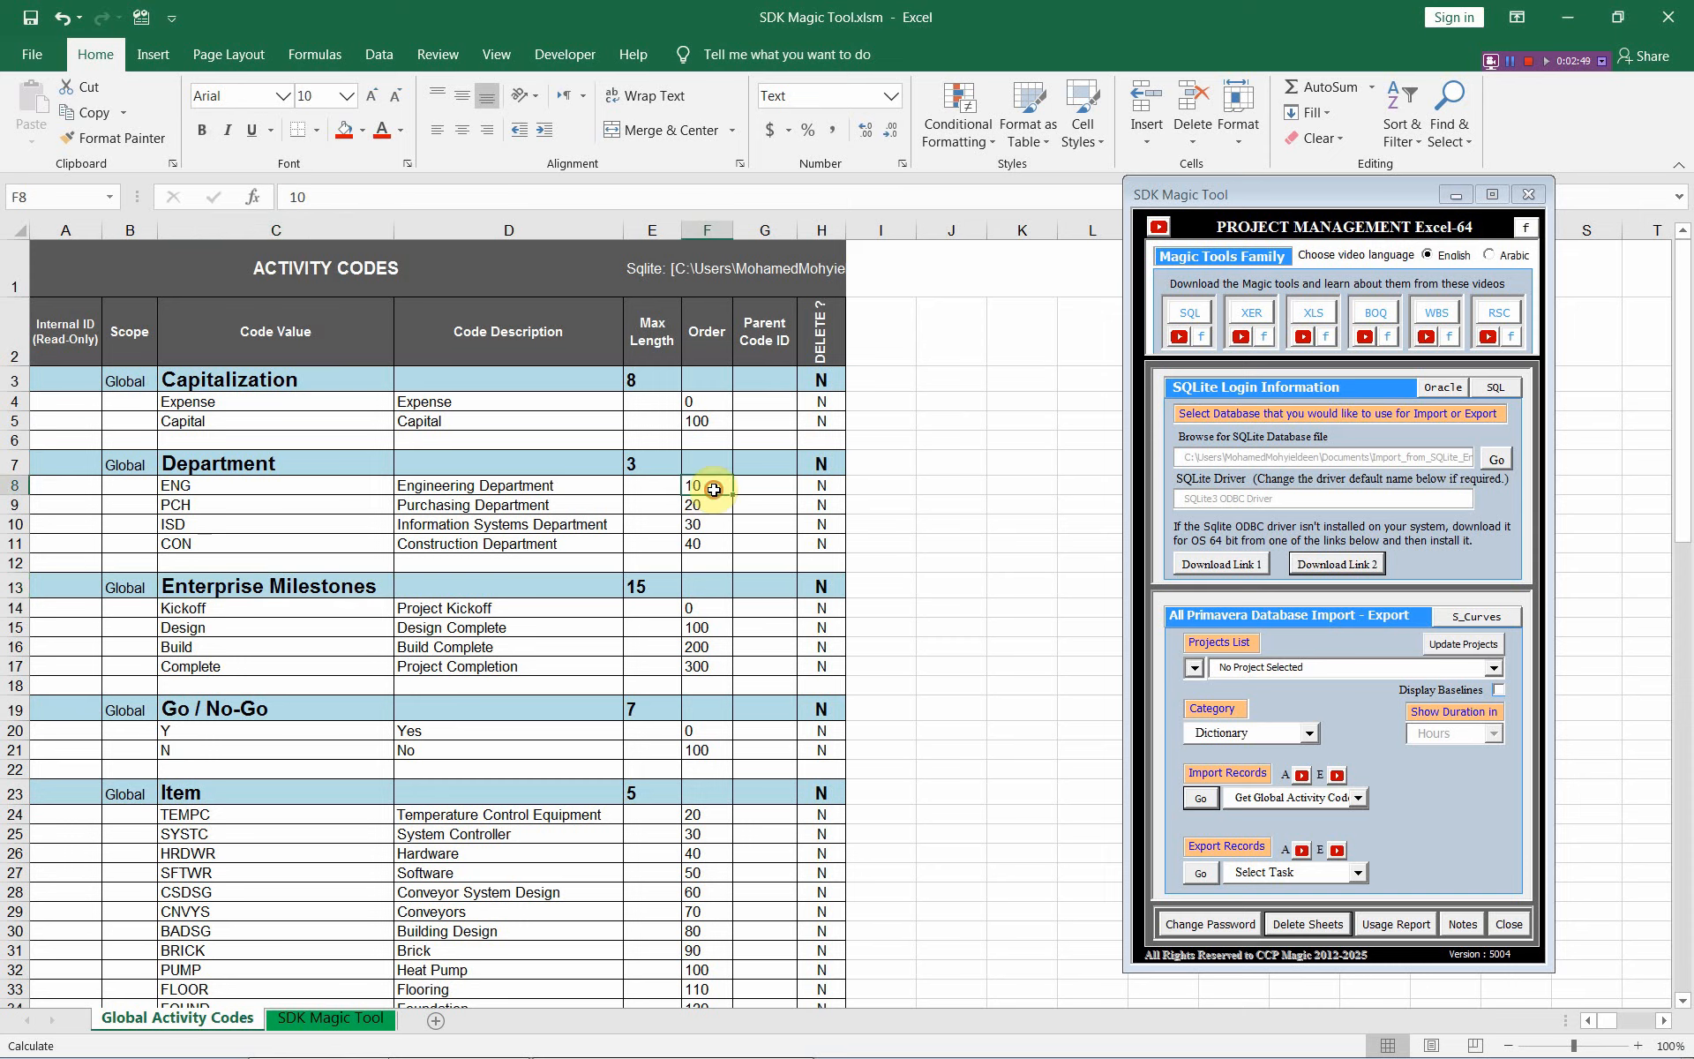
Choose Set Global Activity Codes as the Export Records task, with cell A3 selected
left_click(82, 381)
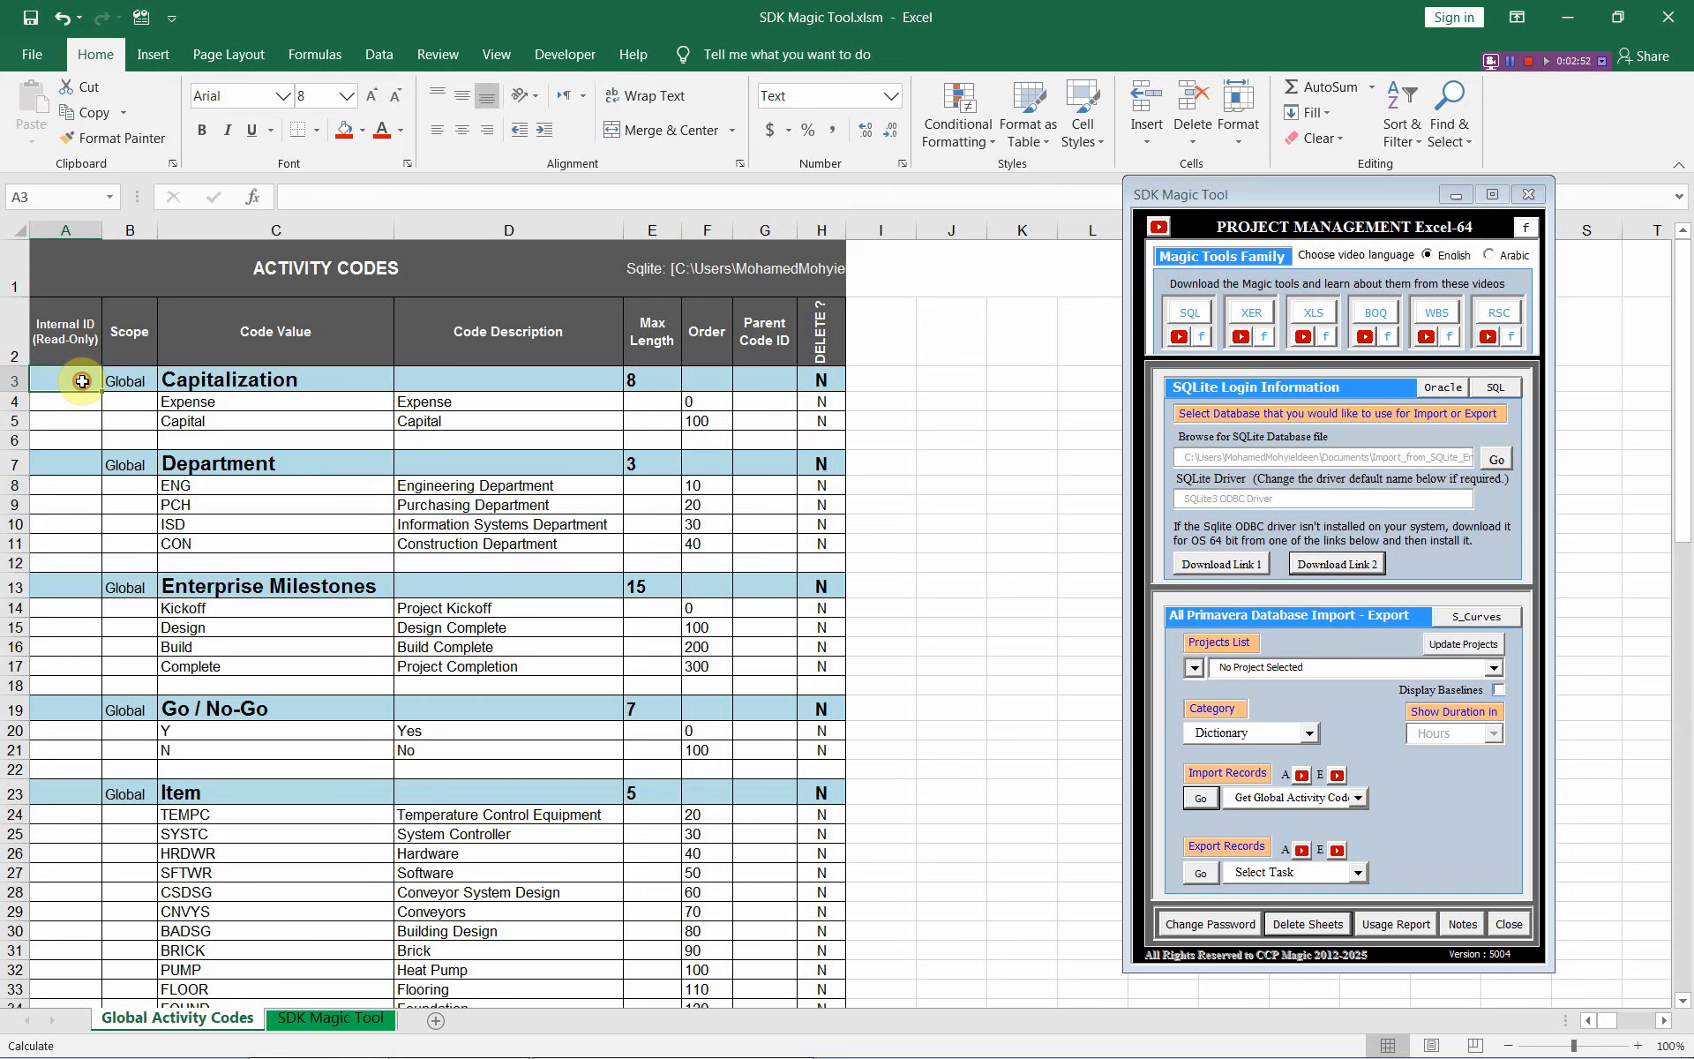
left_click(1361, 874)
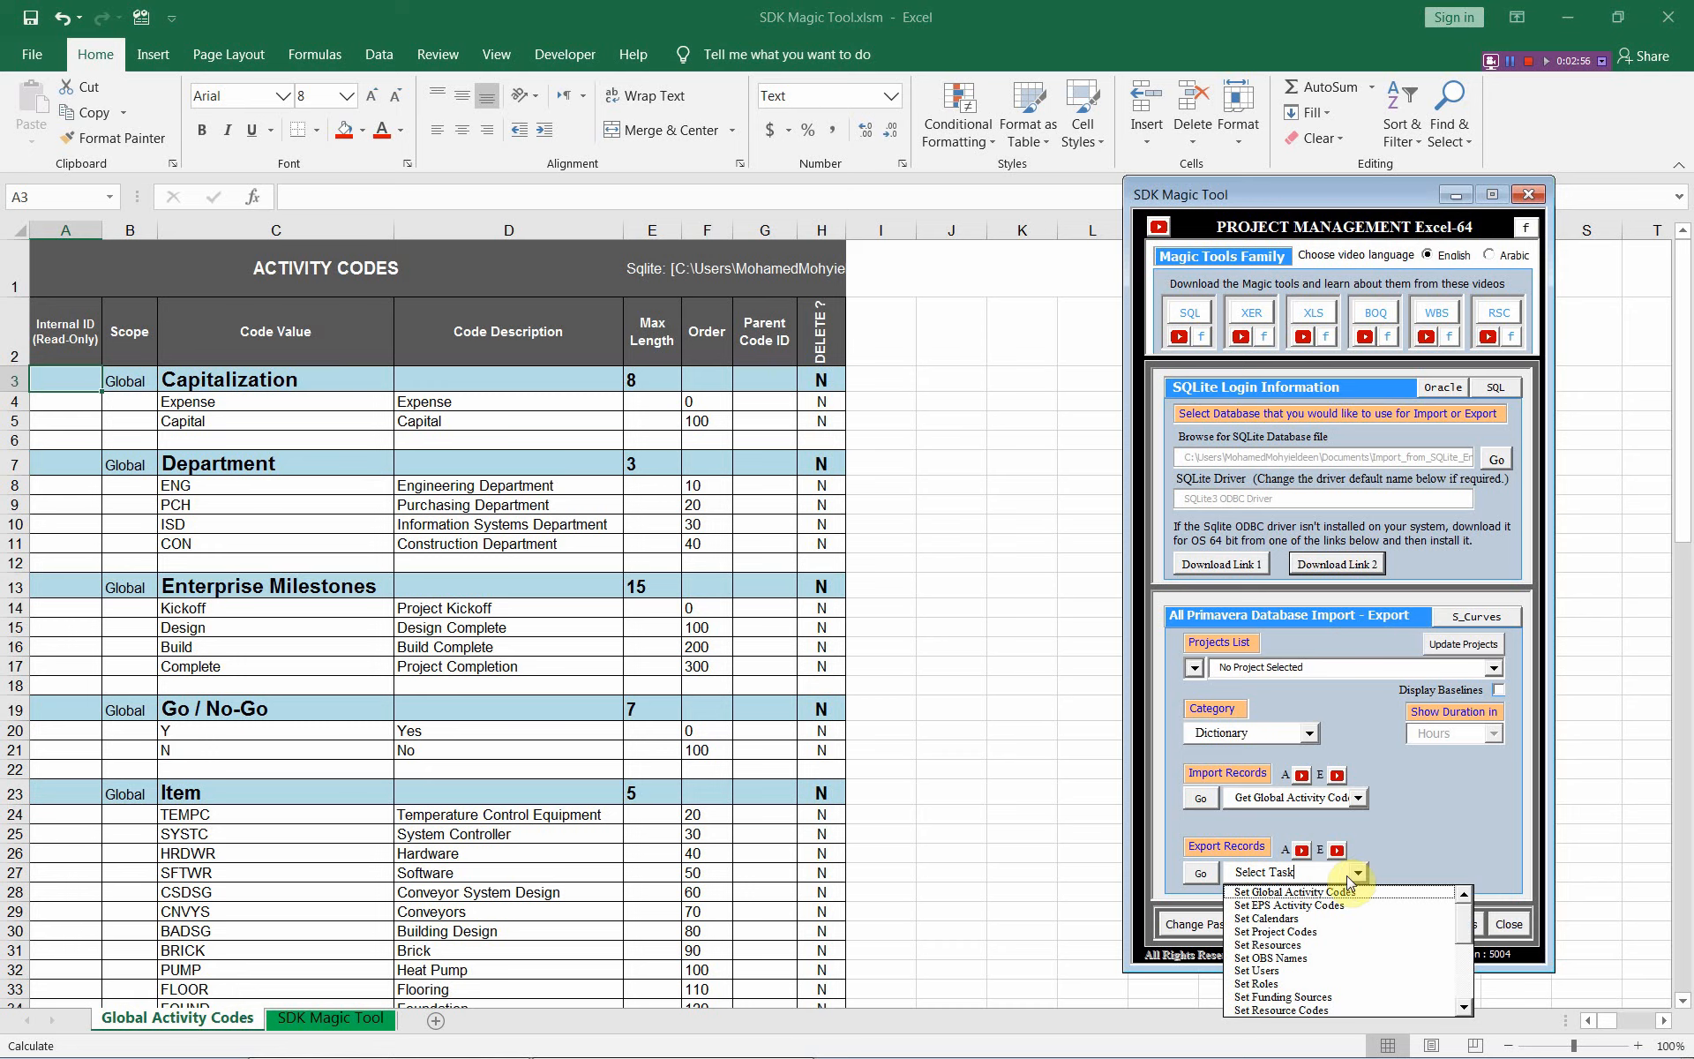
left_click(1310, 888)
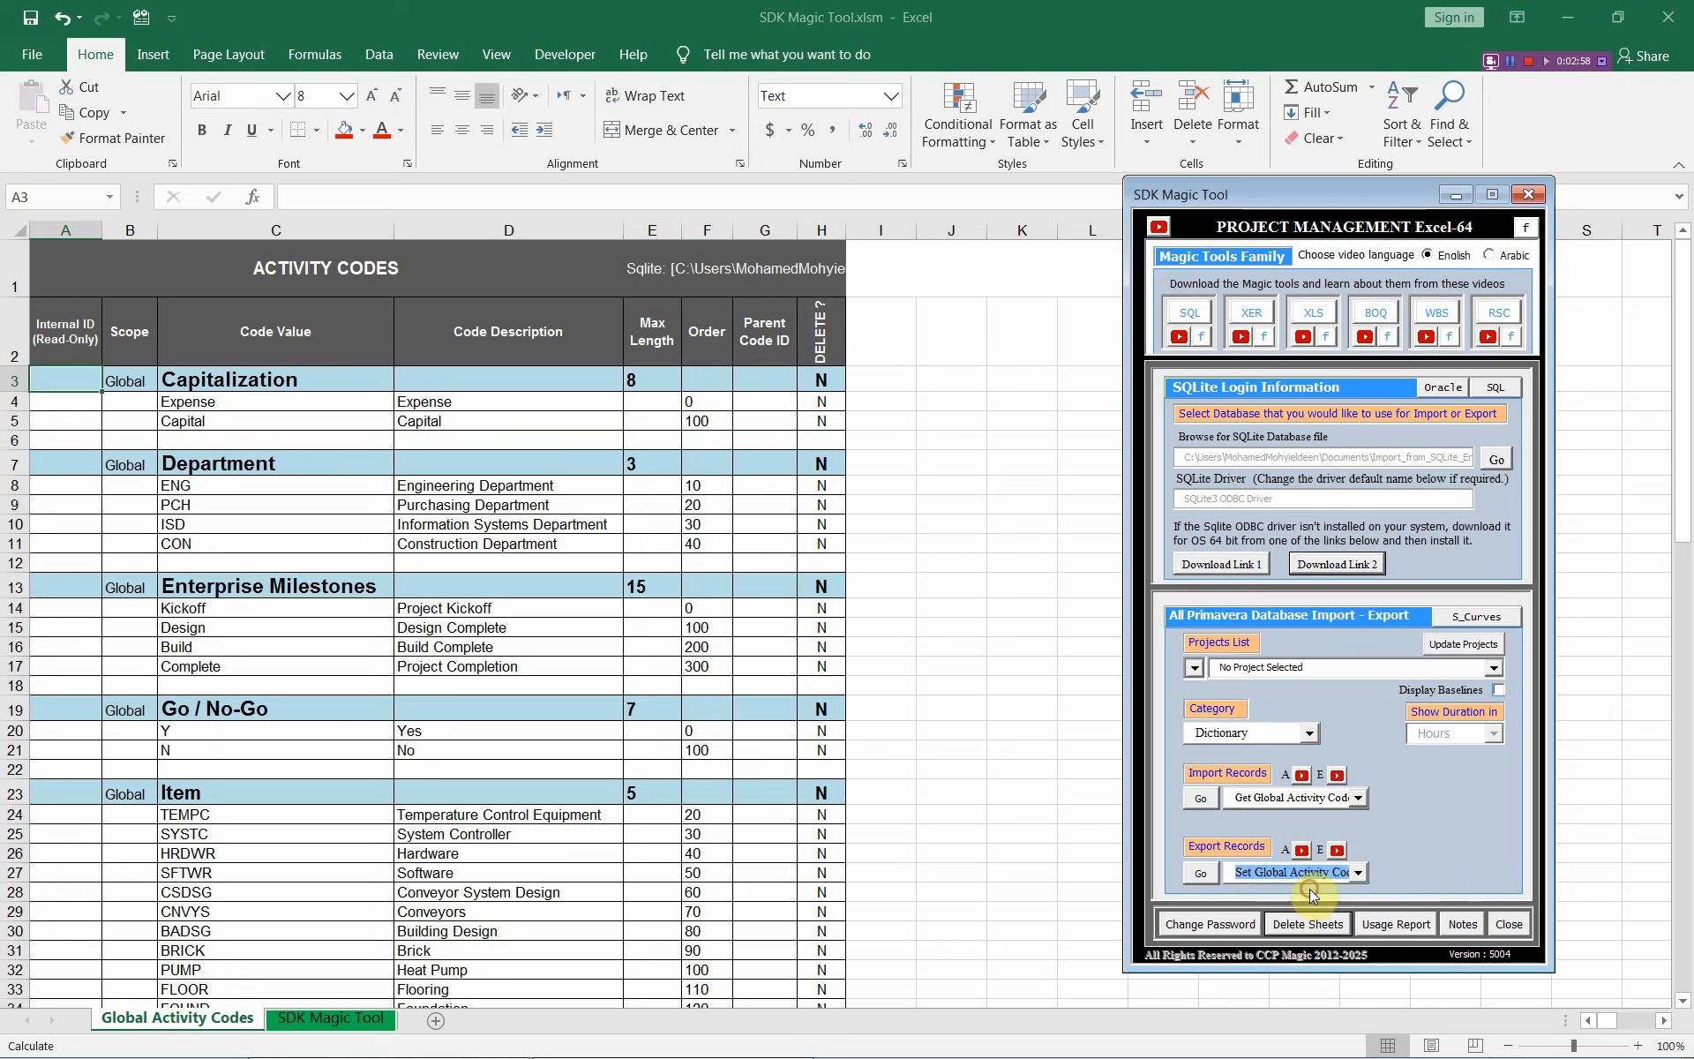
Export the sheet's global activity codes to Export_to_SQLite_Eng.db, refilling Internal IDs like 205 and 3174
left_click(1497, 460)
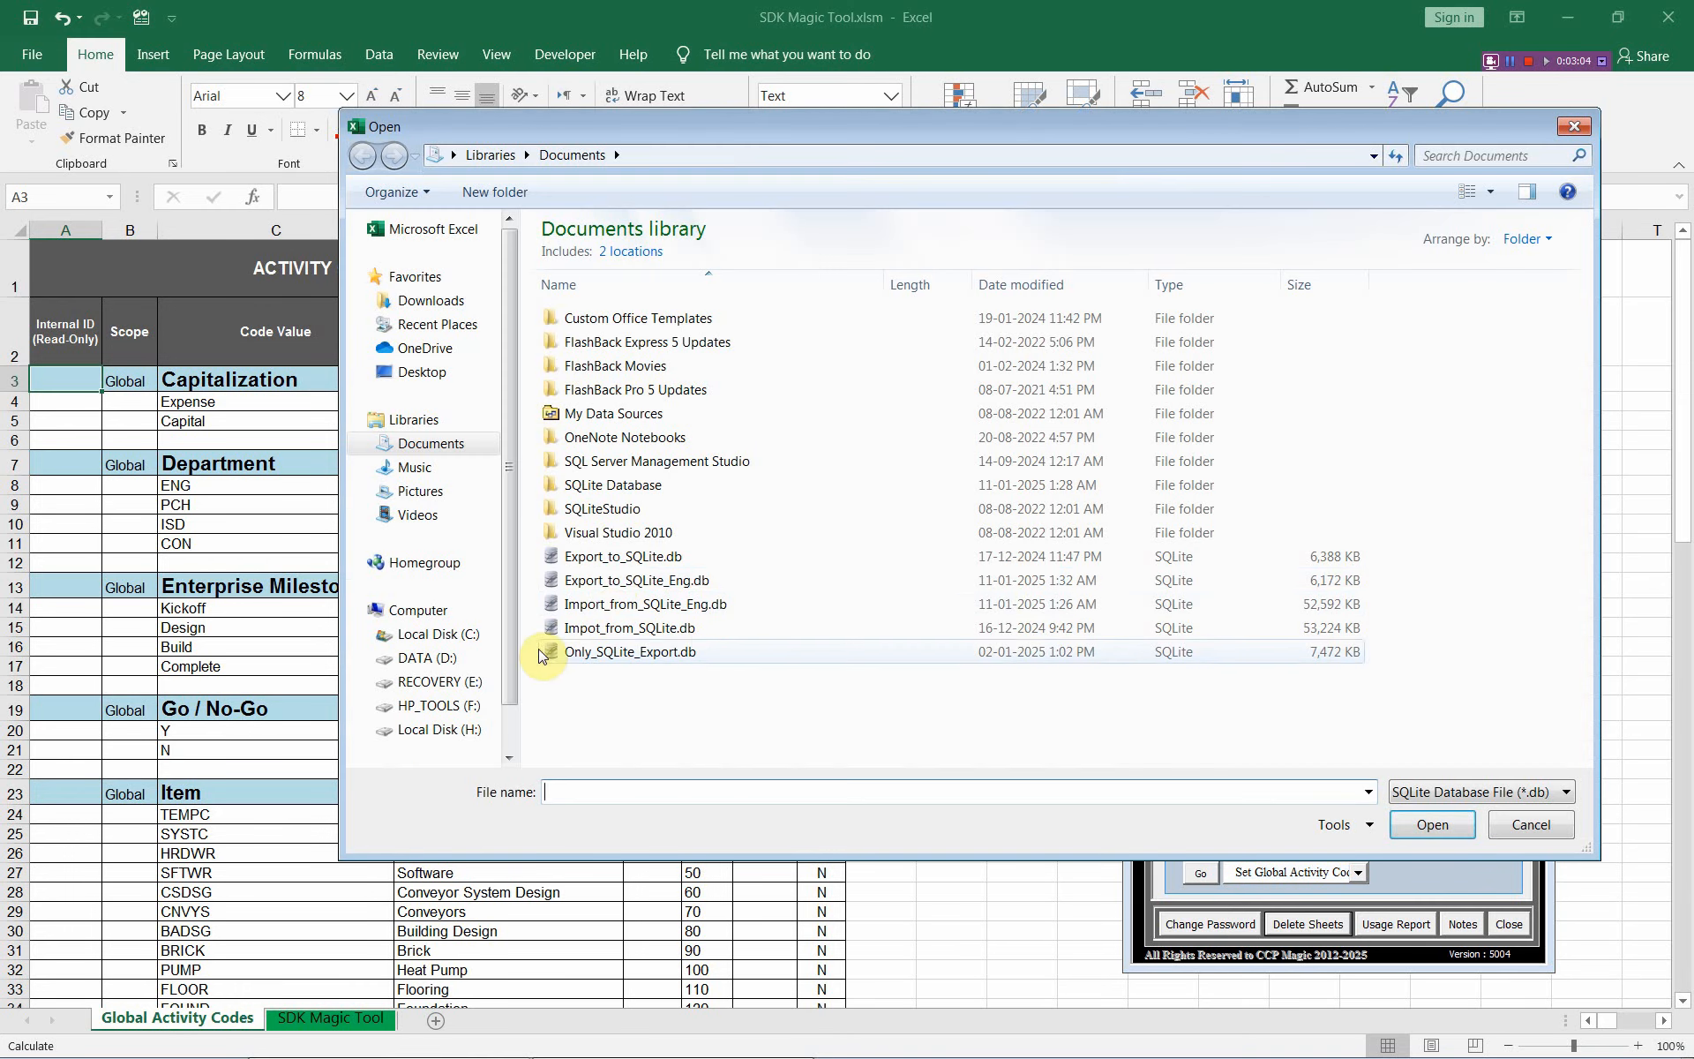
left_click(609, 581)
left_click(1410, 823)
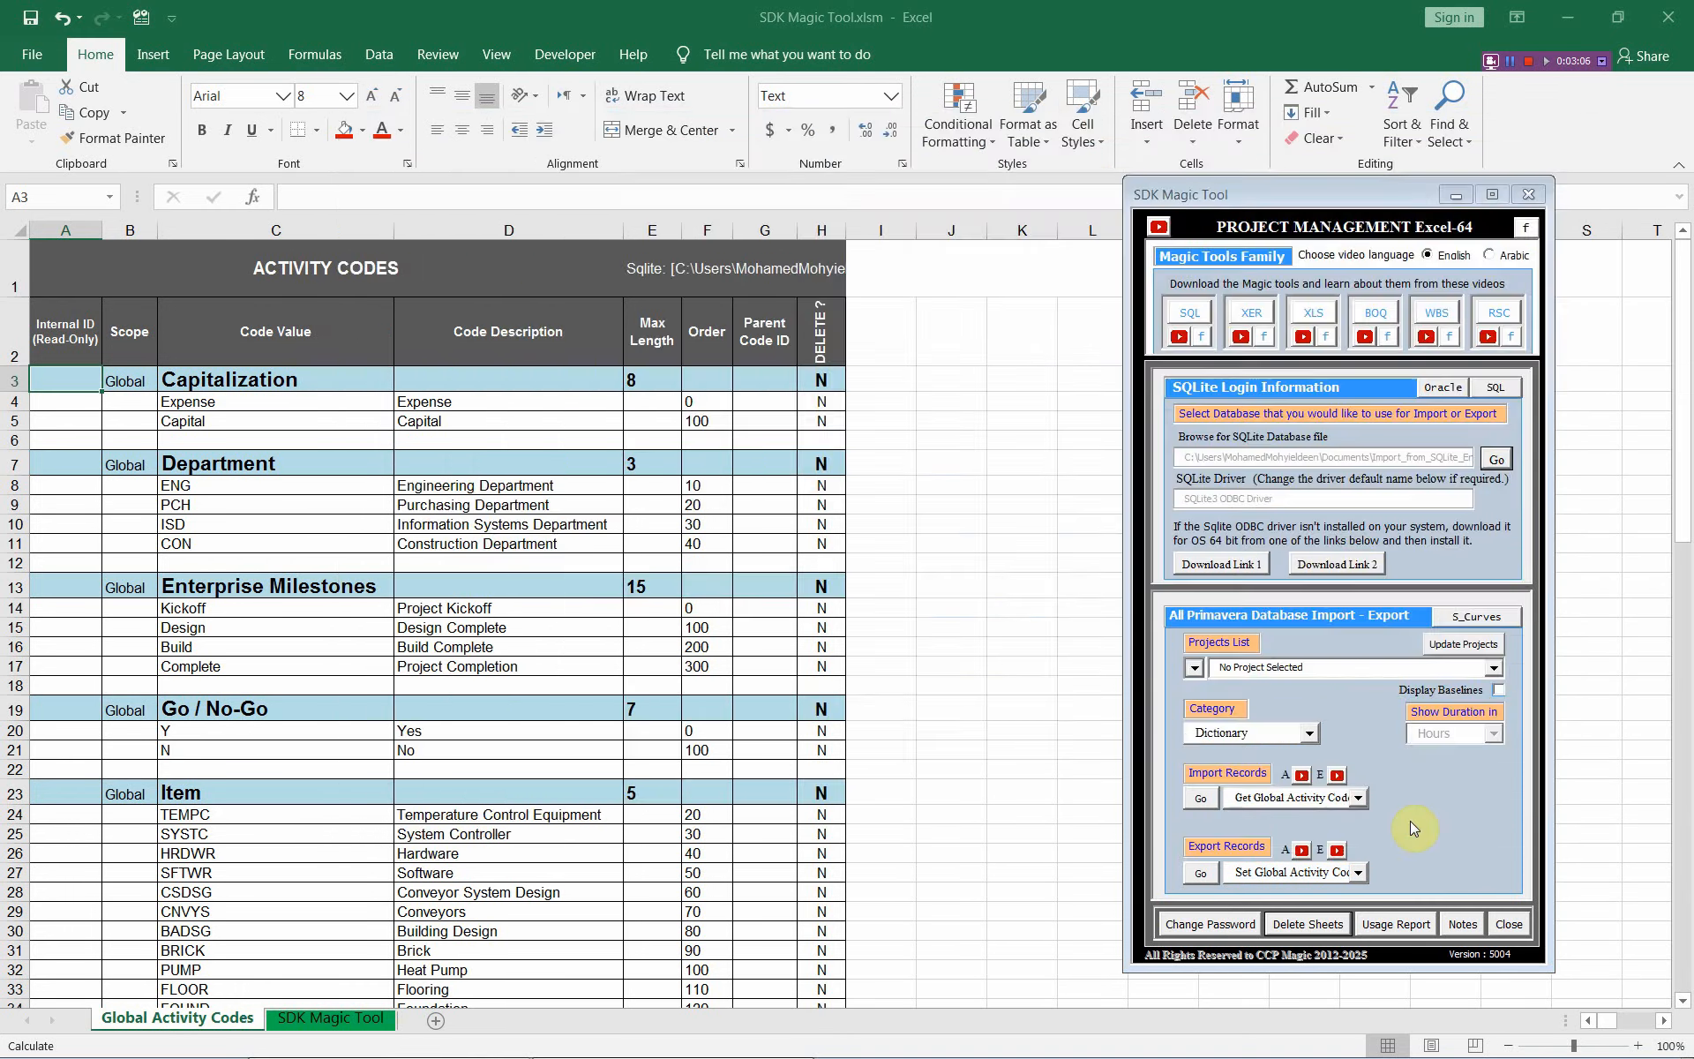
left_click(1198, 872)
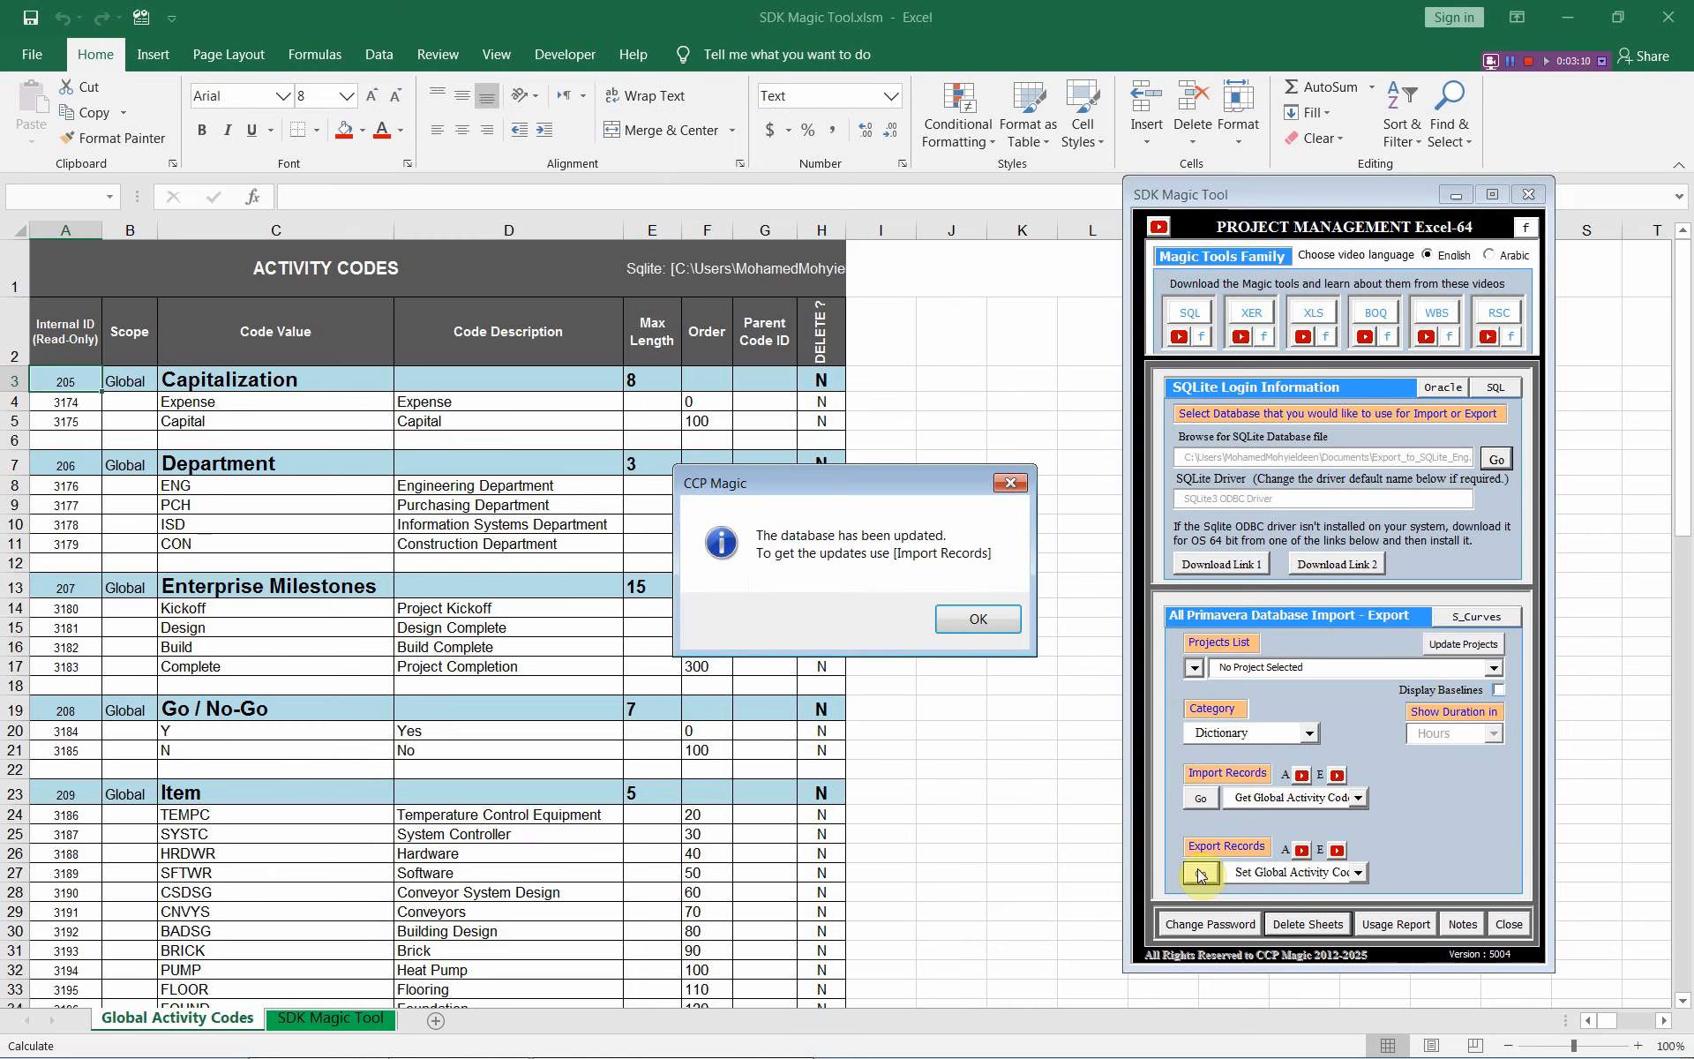
left_click(964, 629)
Re-import the global activity codes from the database, getting back 94 rows in 8 columns
left_click(964, 622)
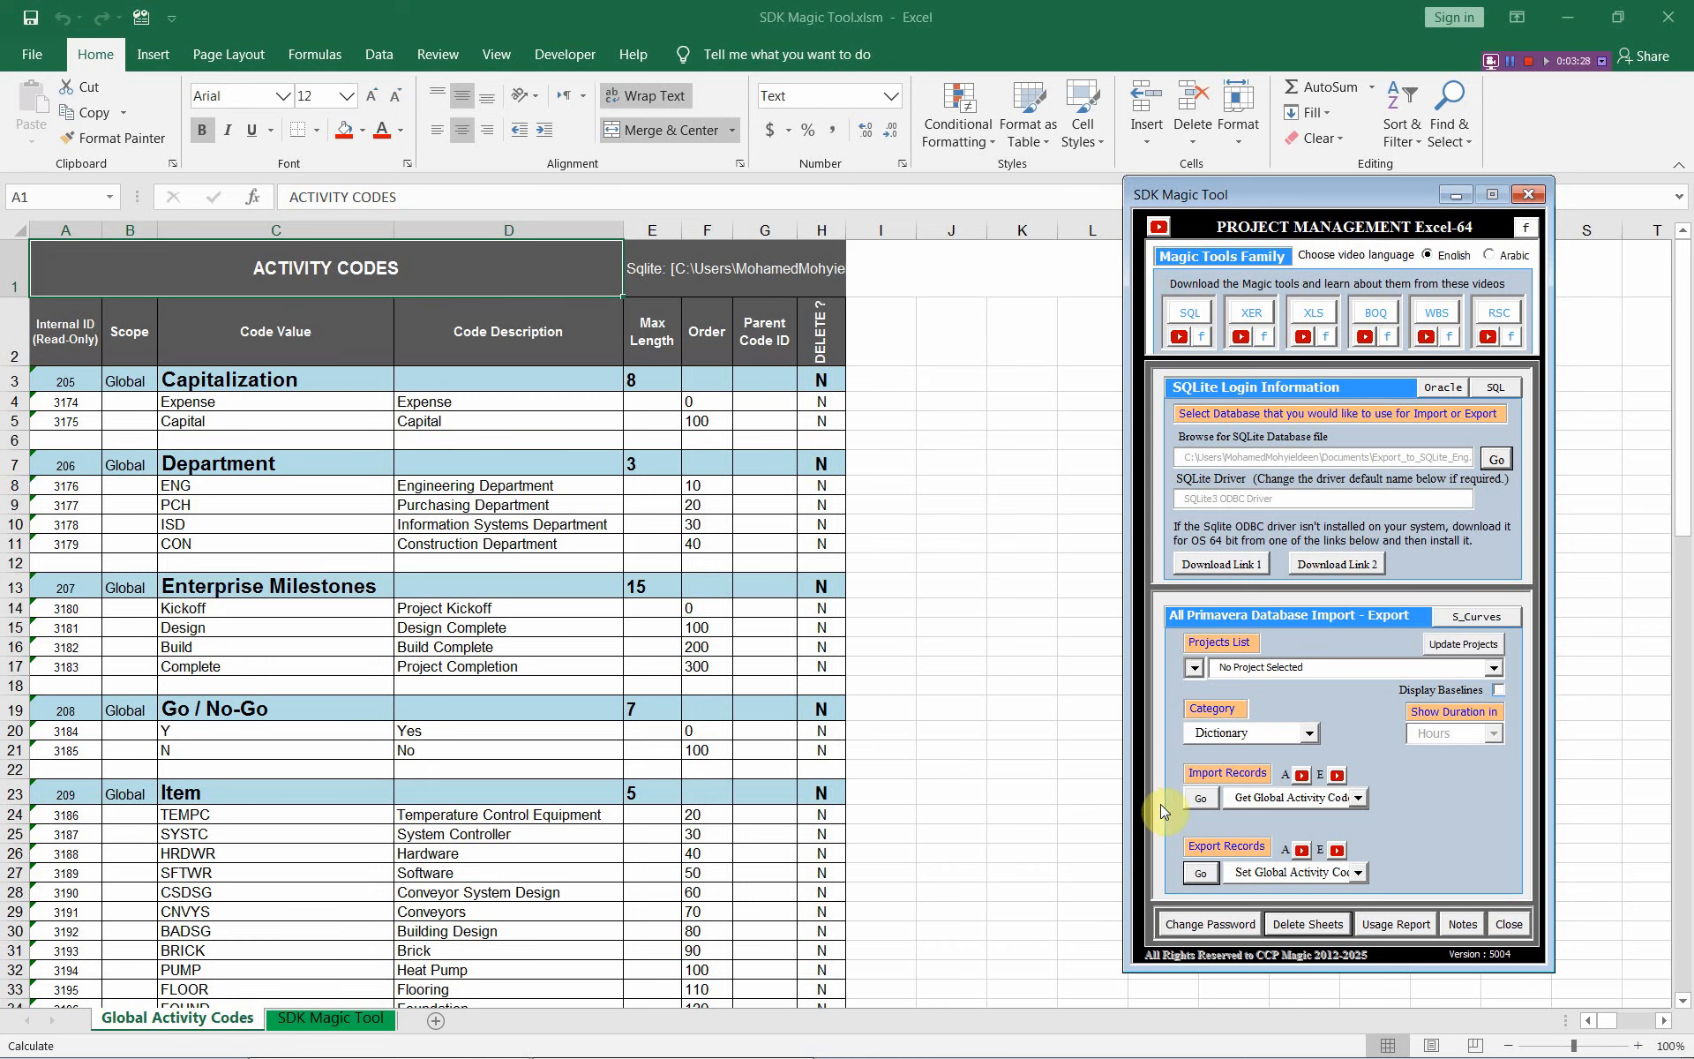
left_click(1211, 799)
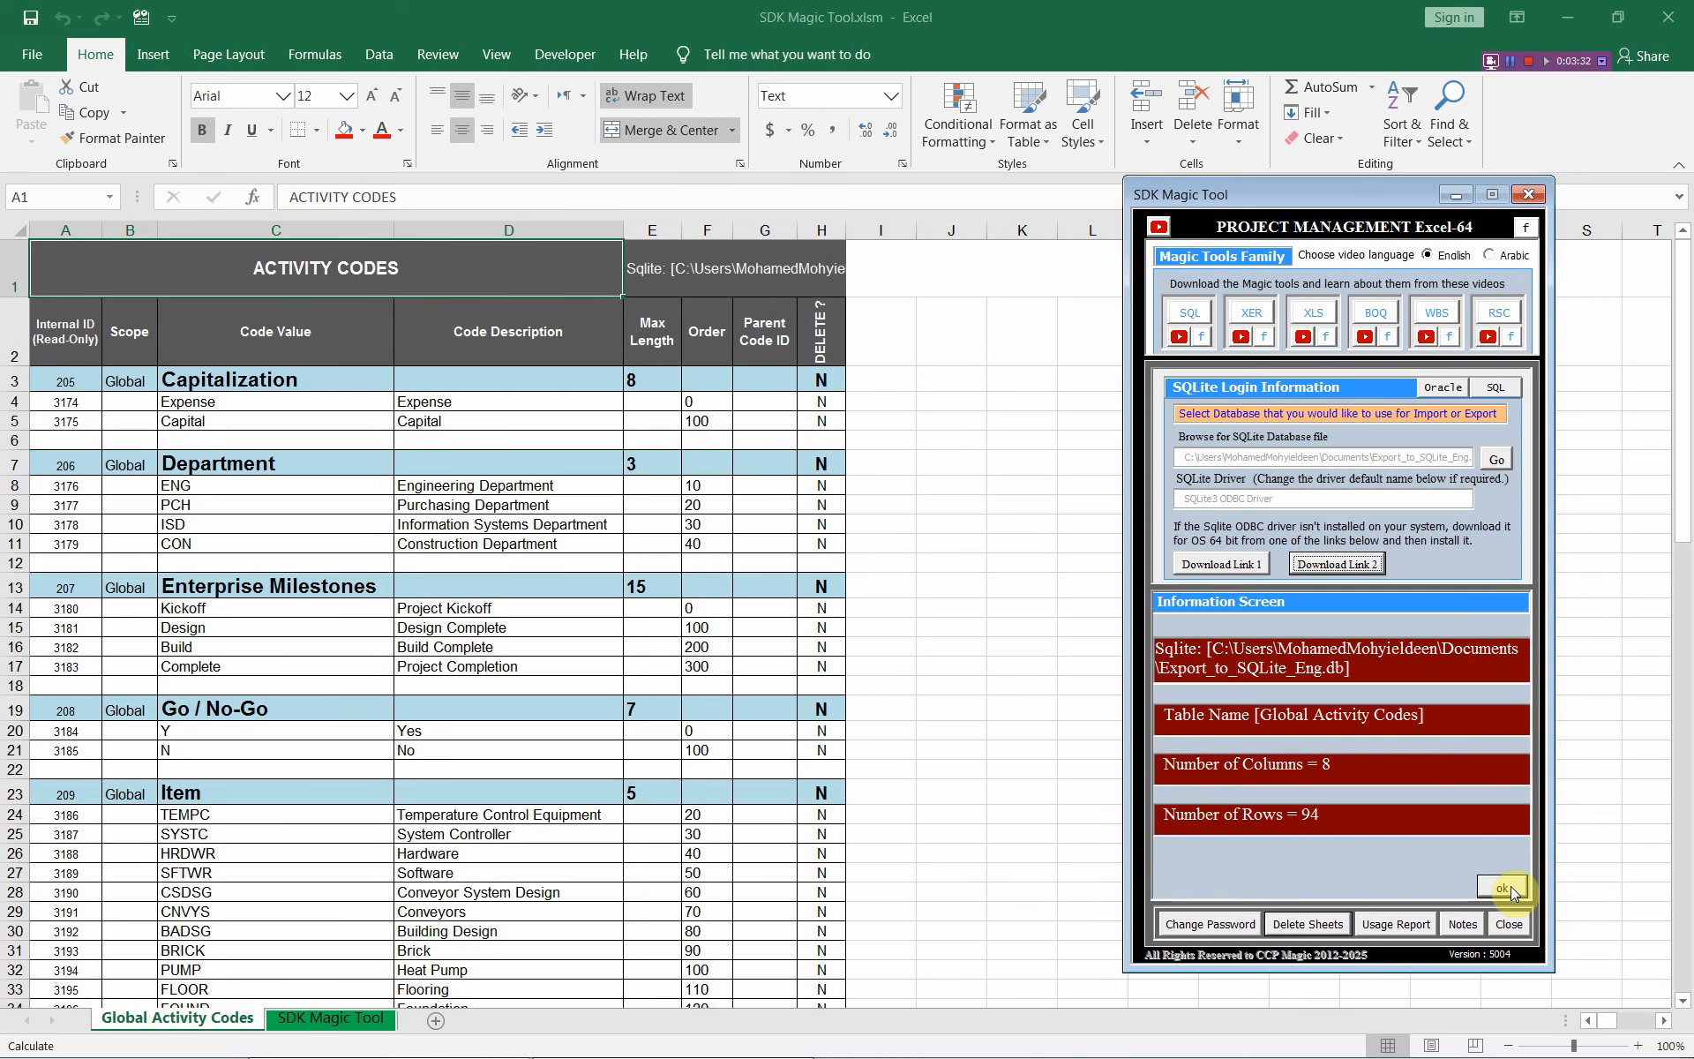
left_click(1506, 888)
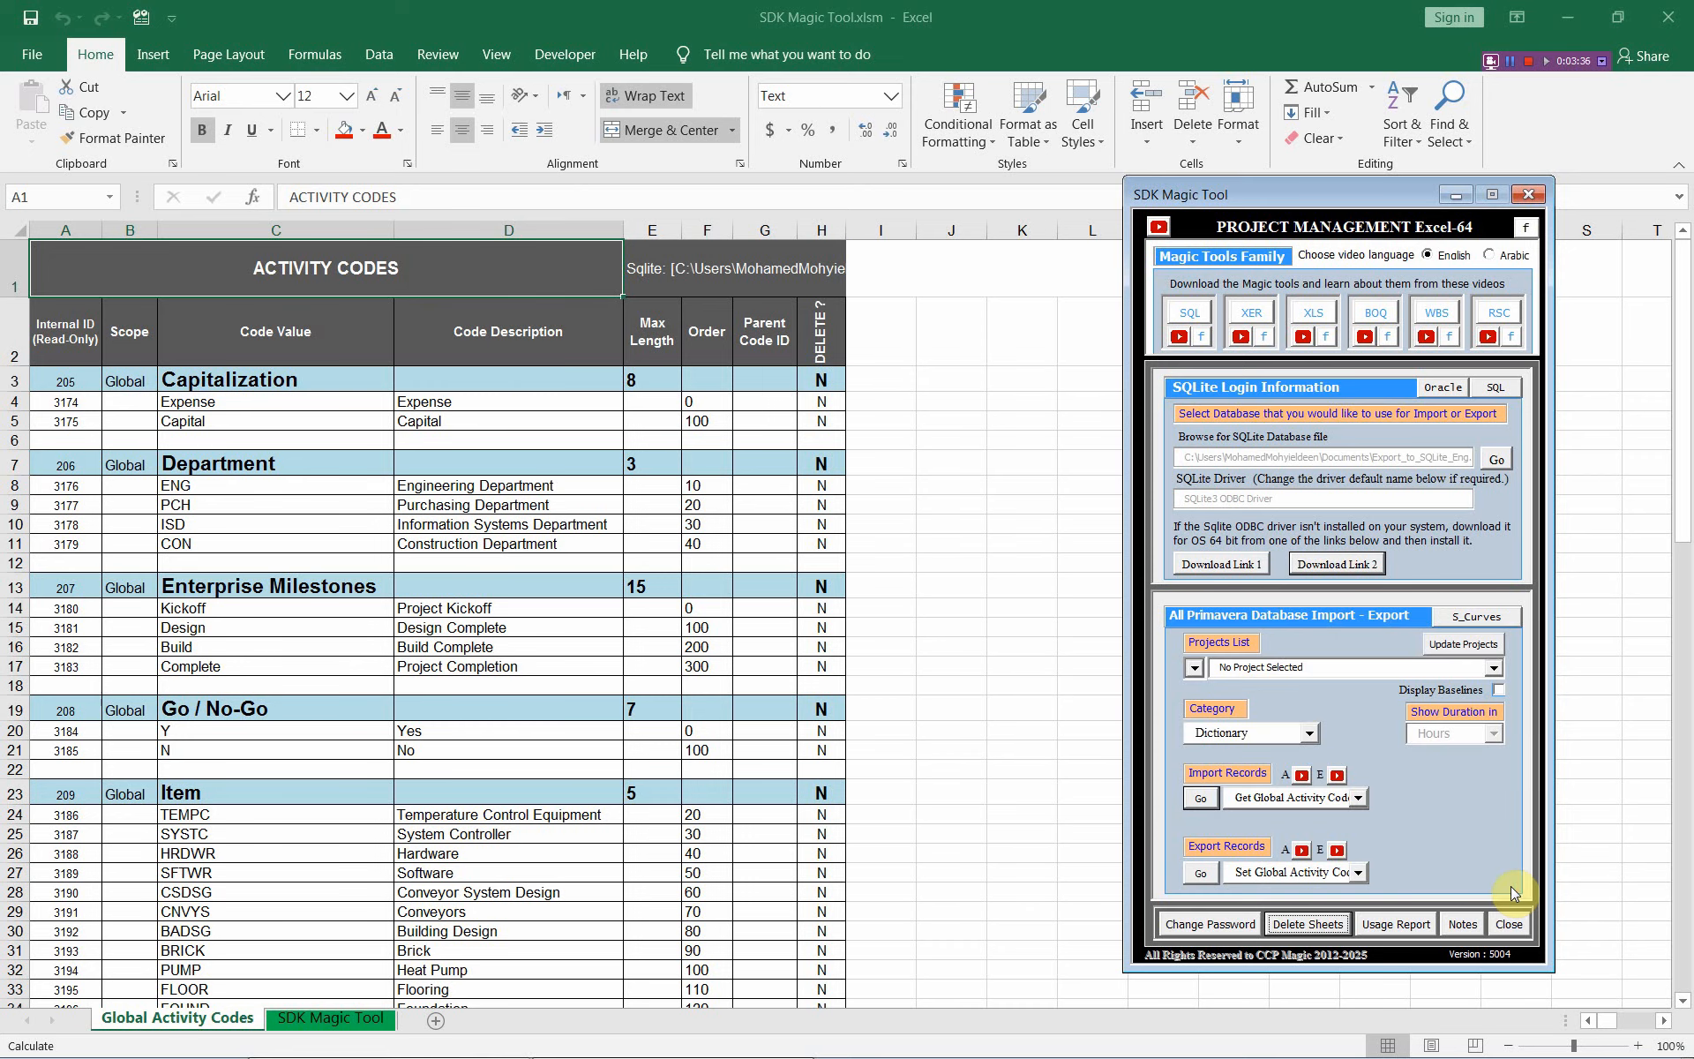
left_click(78, 280)
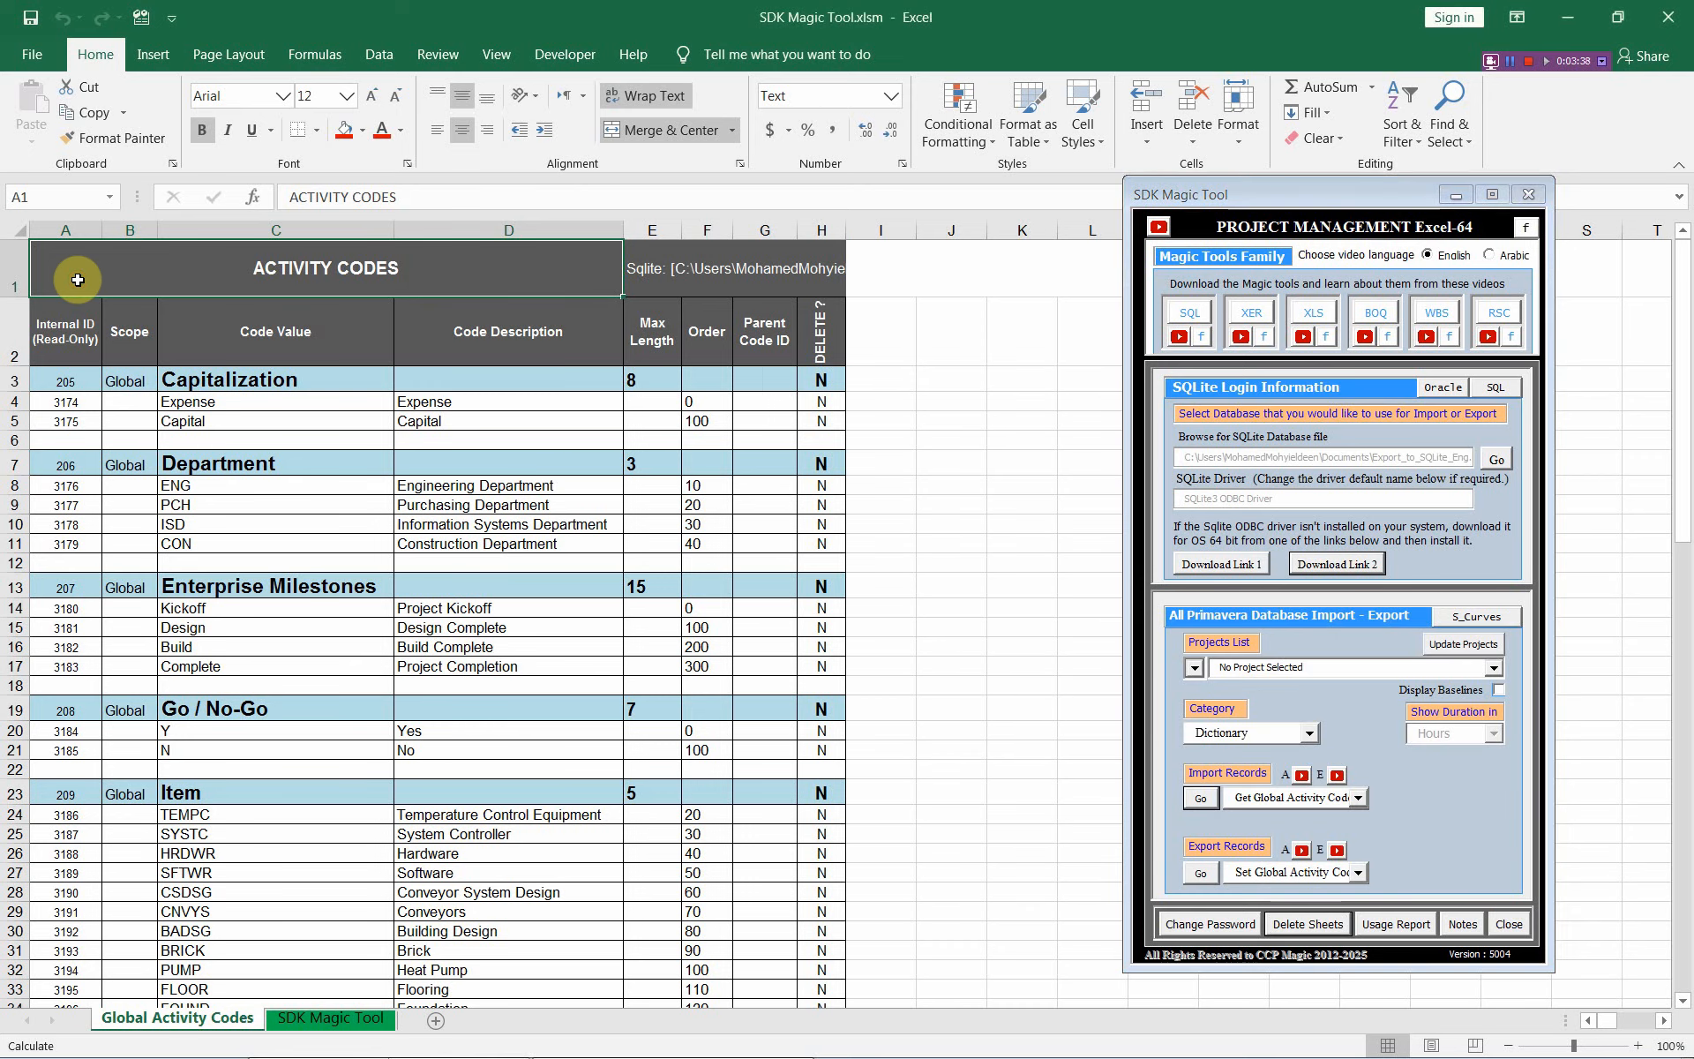
In P6, refresh data from the updated database and open the Enterprise Activity Codes dictionary
key("alt+Tab")
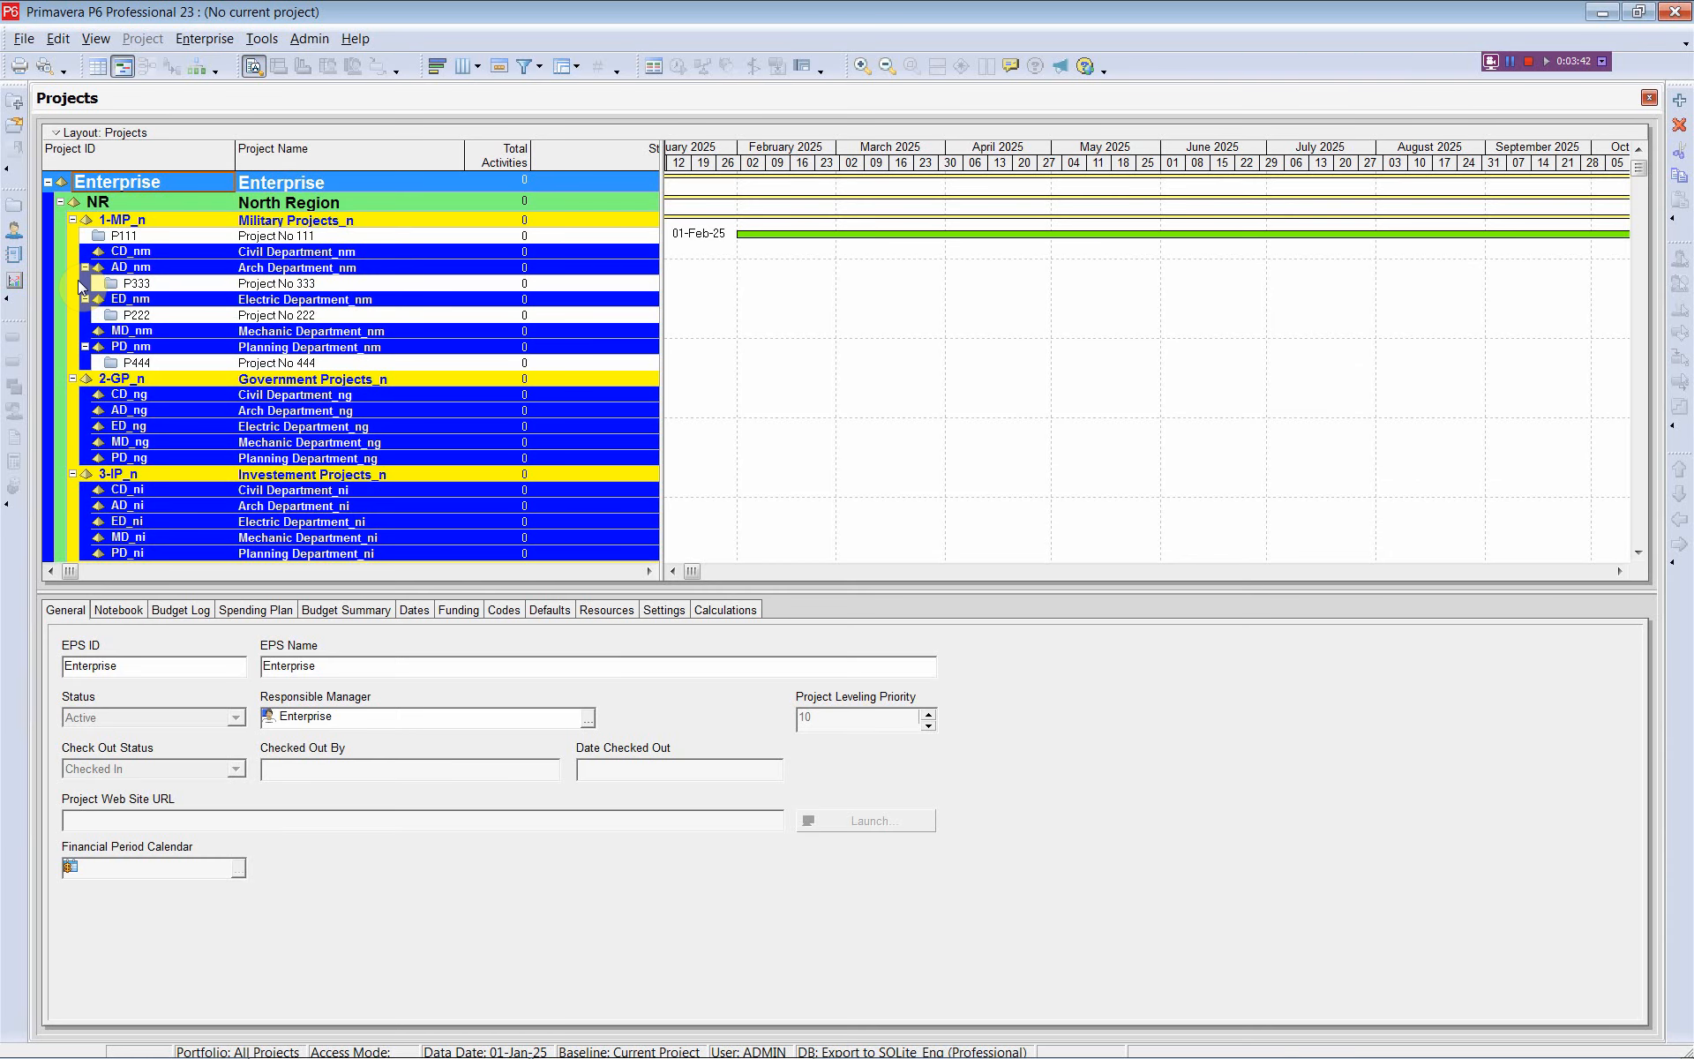
left_click(24, 39)
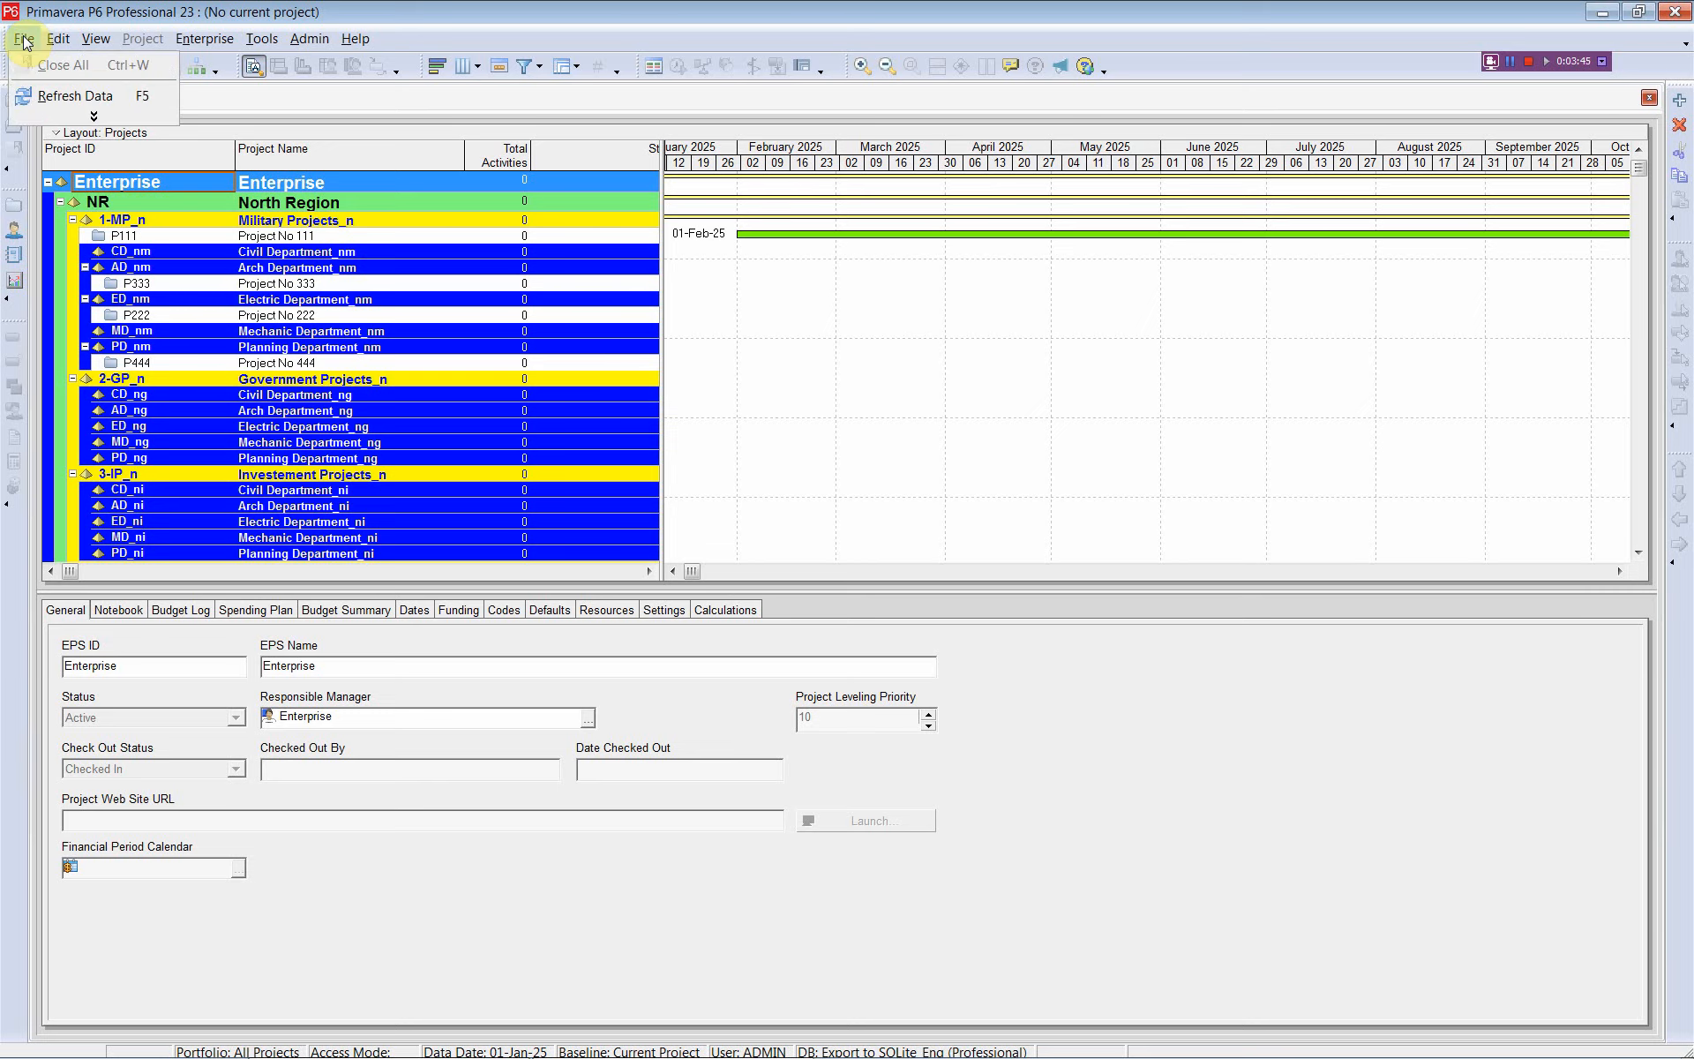
left_click(63, 103)
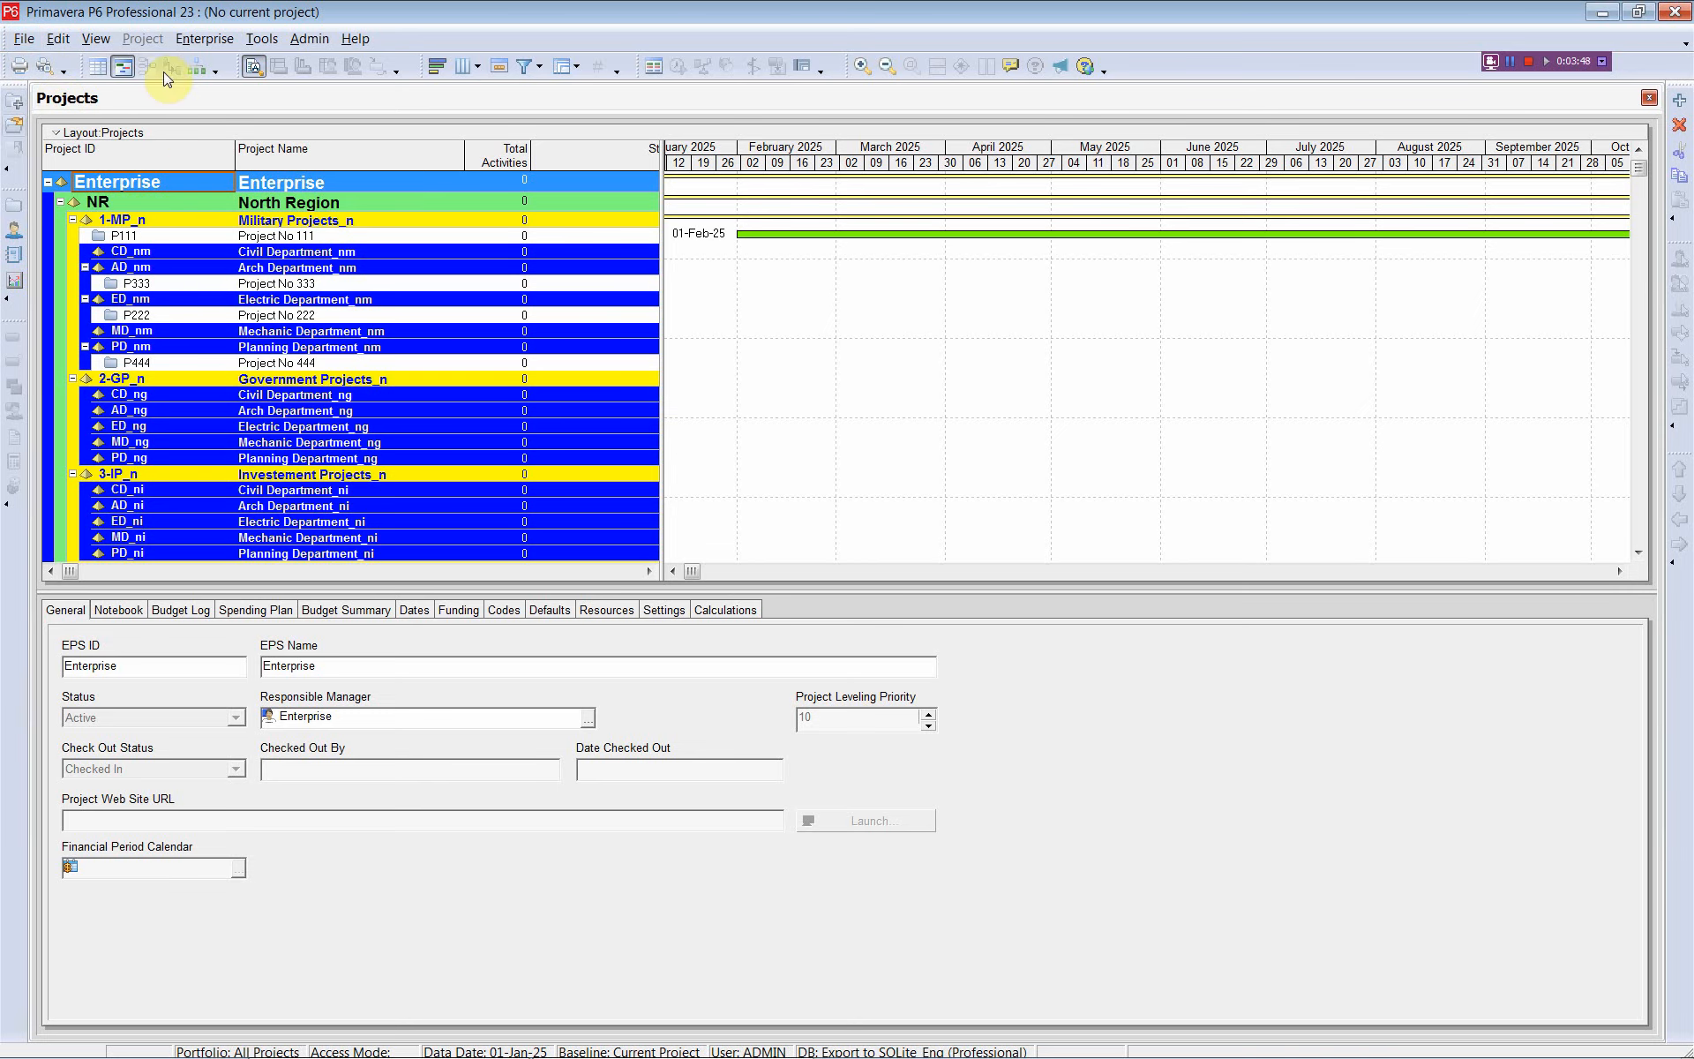
left_click(186, 37)
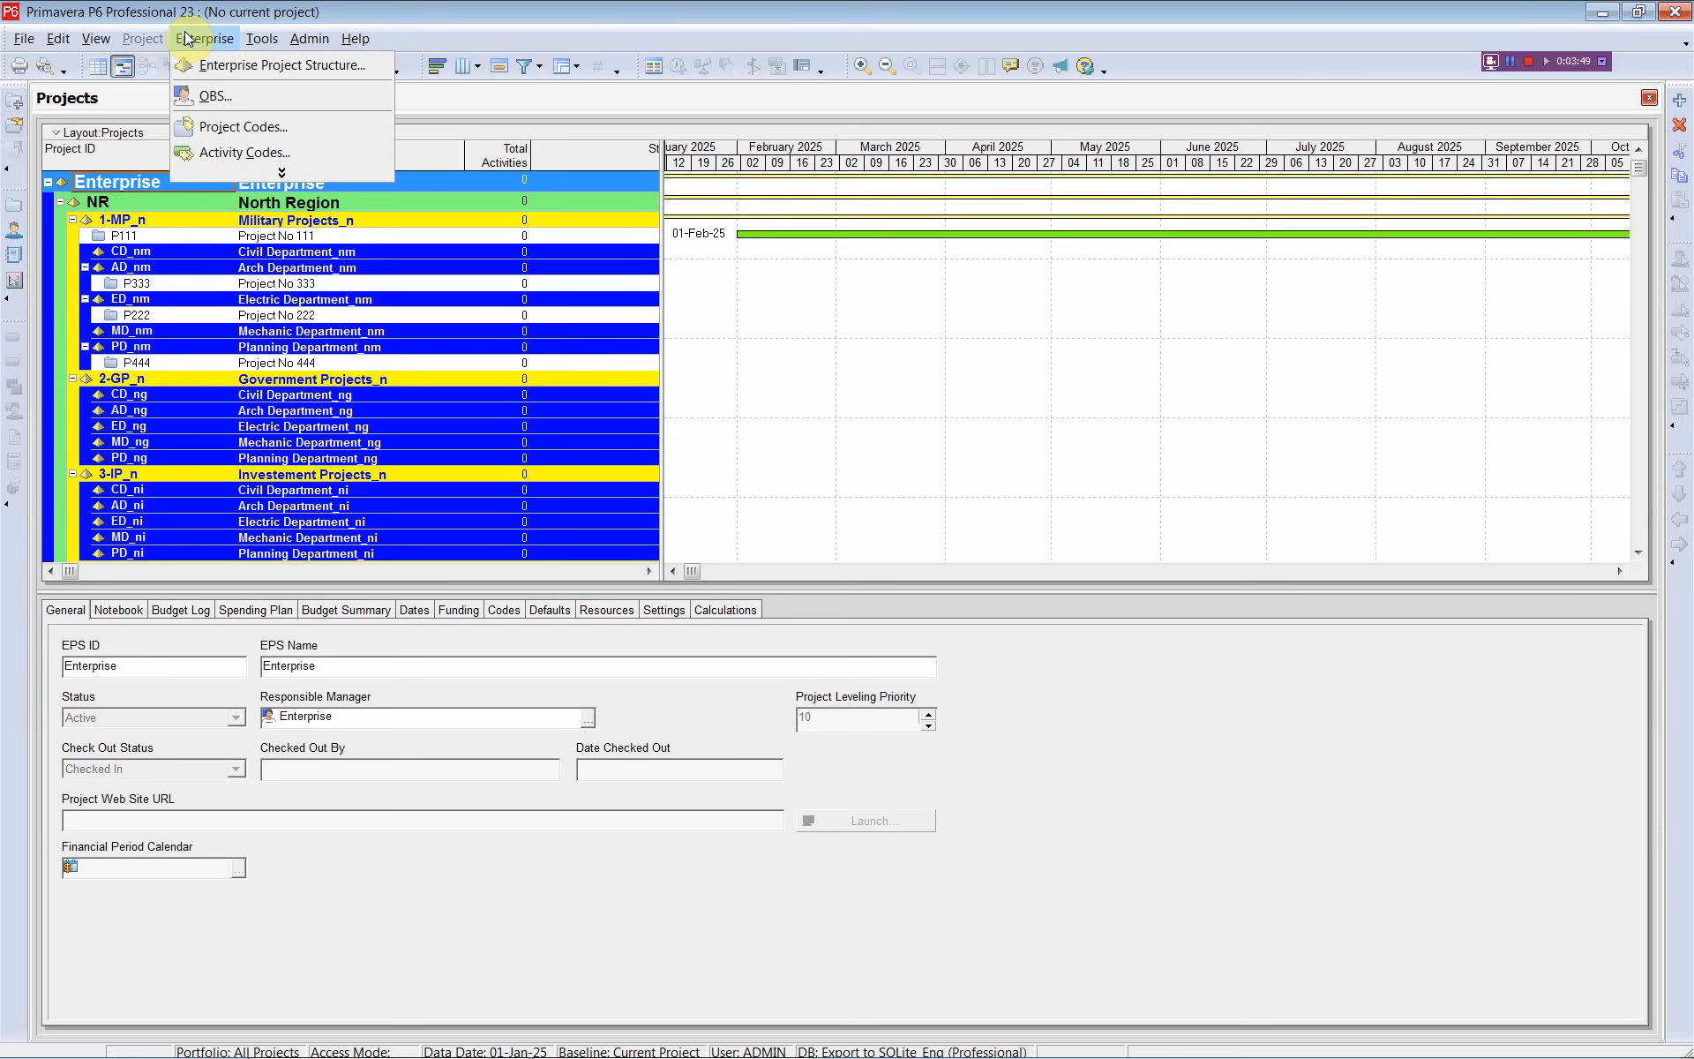
left_click(246, 154)
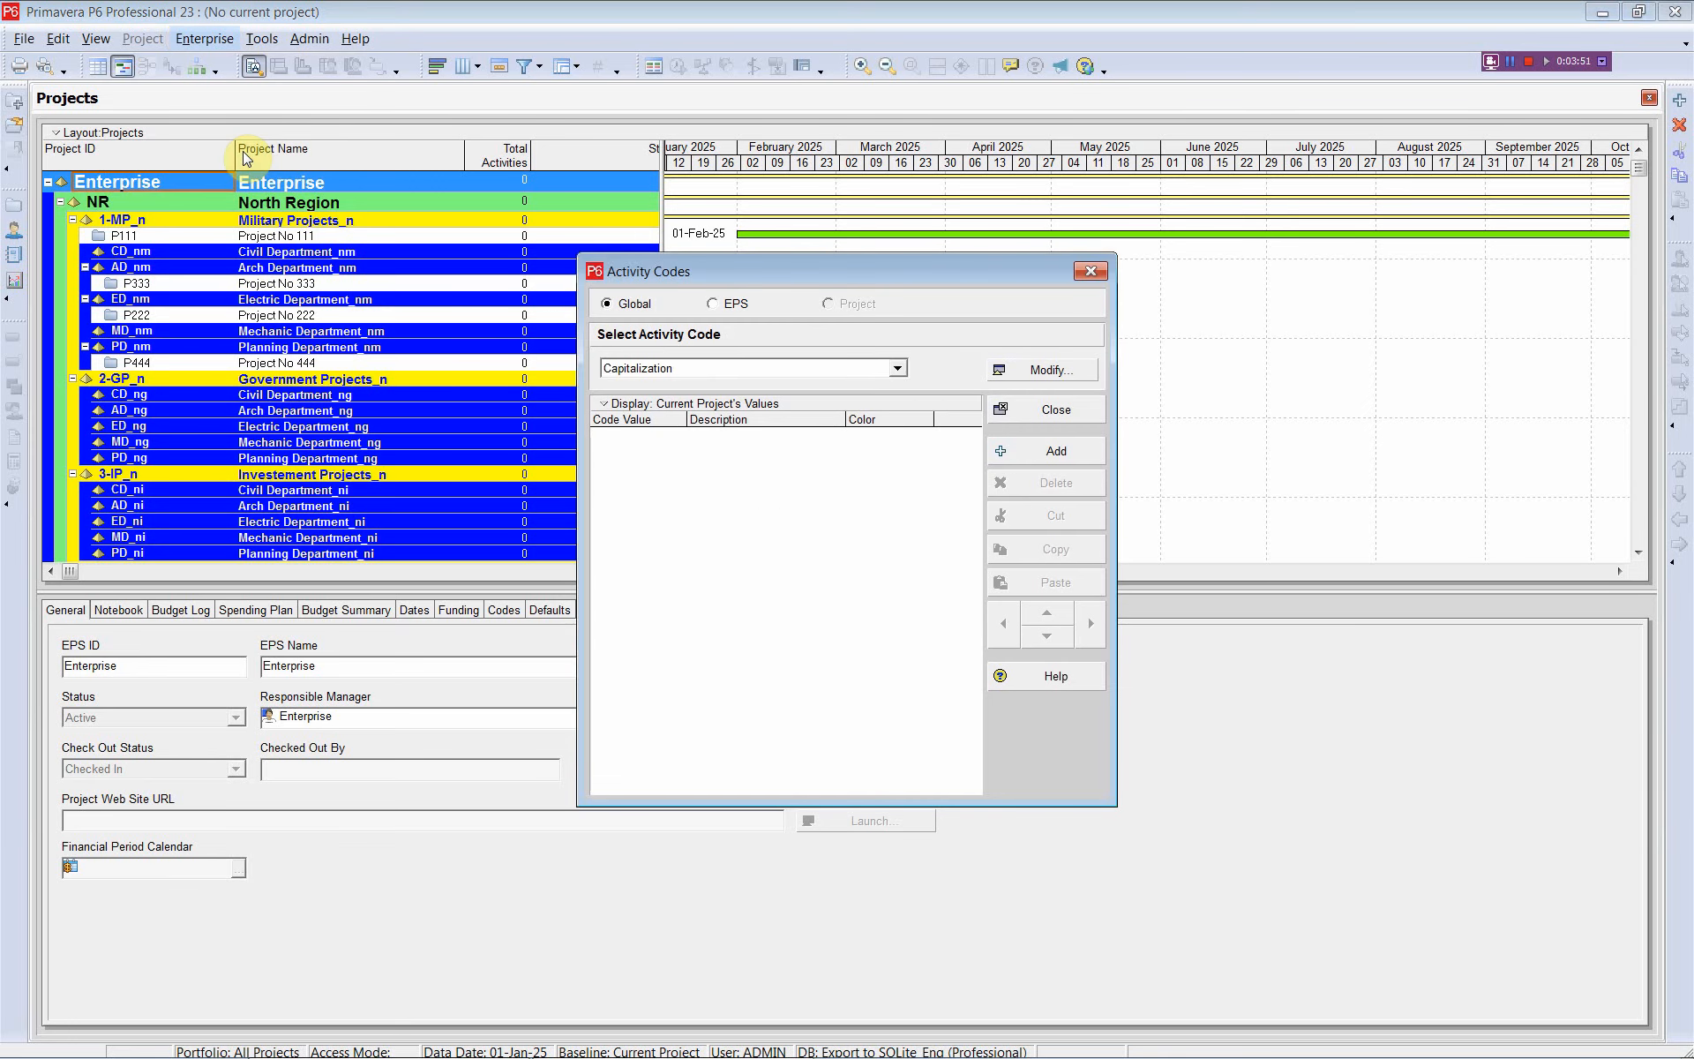
View the Department and Item code values, filtering the list to show all values
left_click(898, 370)
left_click(840, 399)
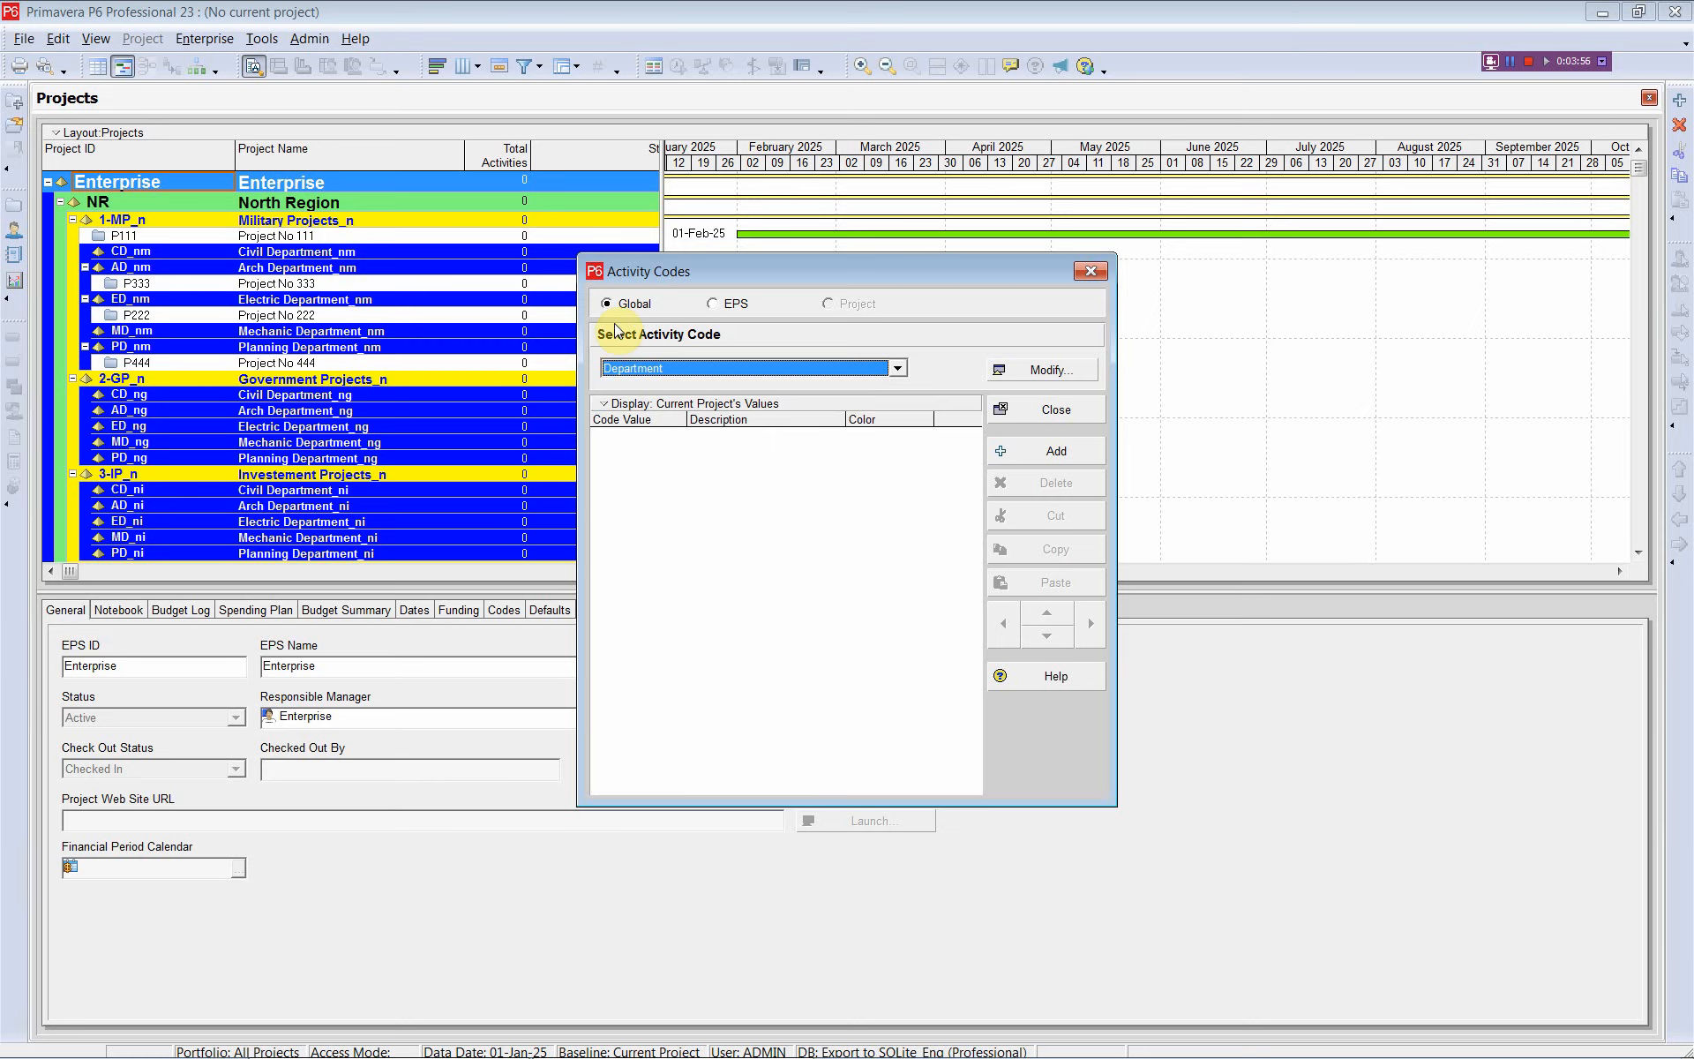
left_click(898, 368)
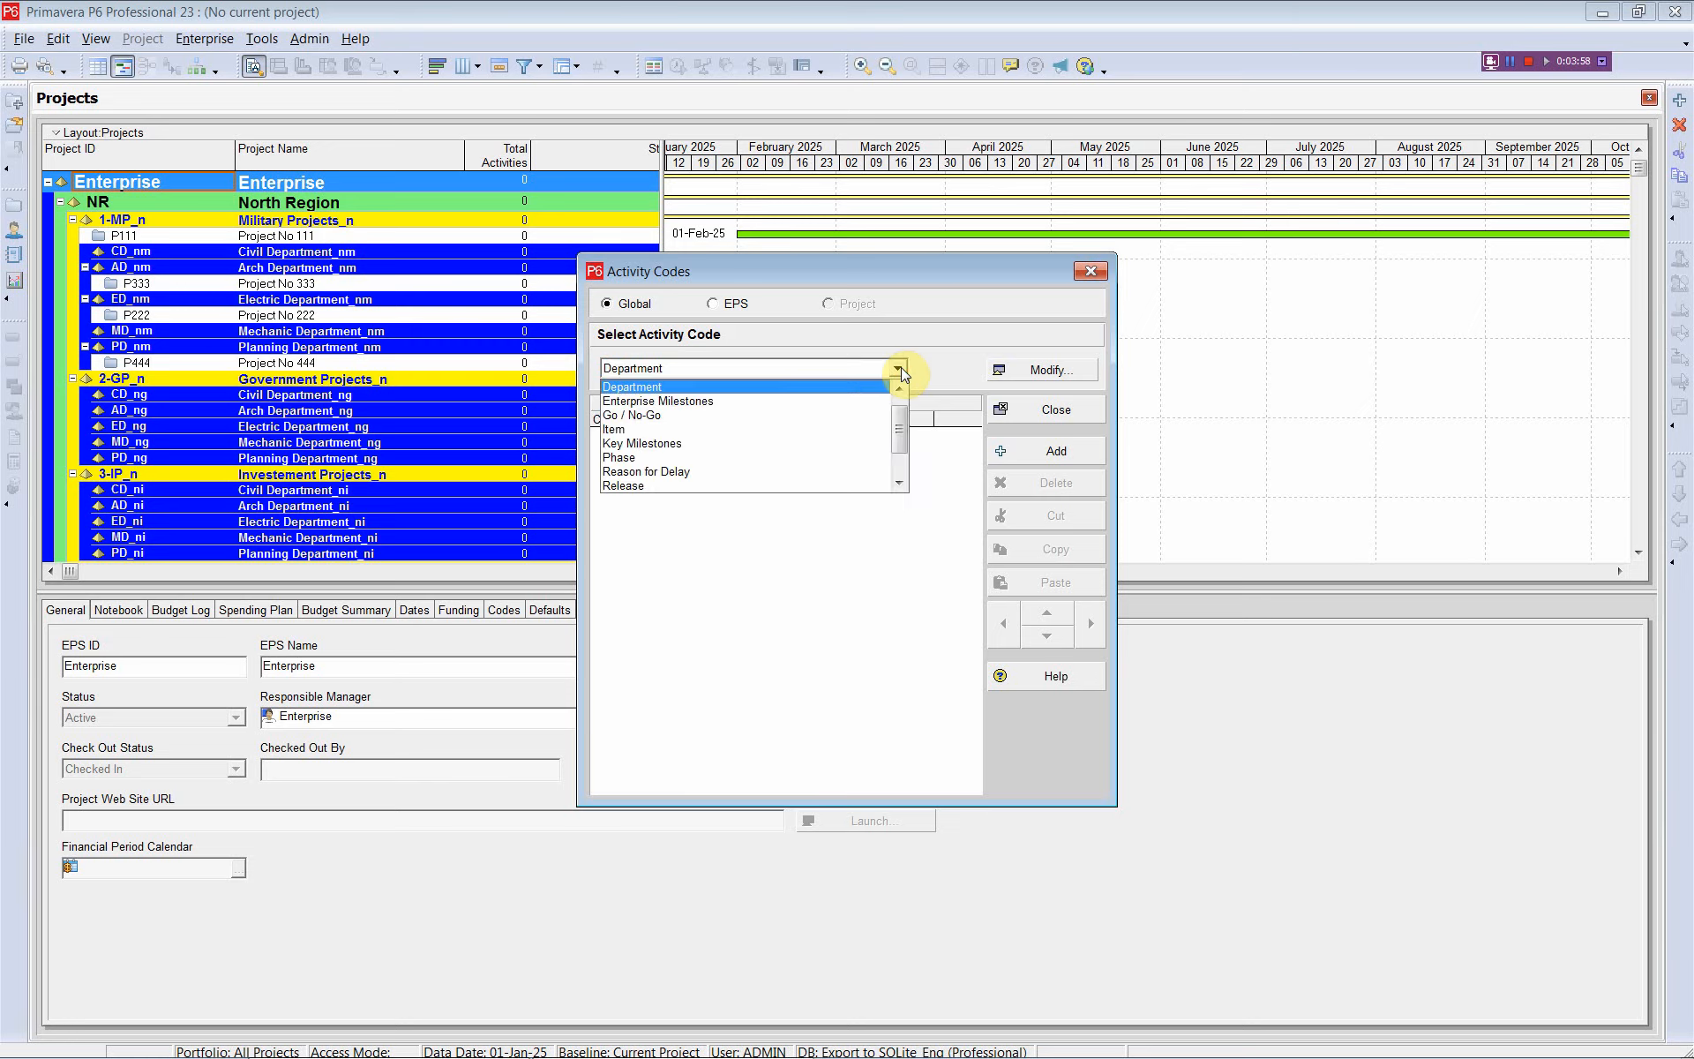
left_click(844, 437)
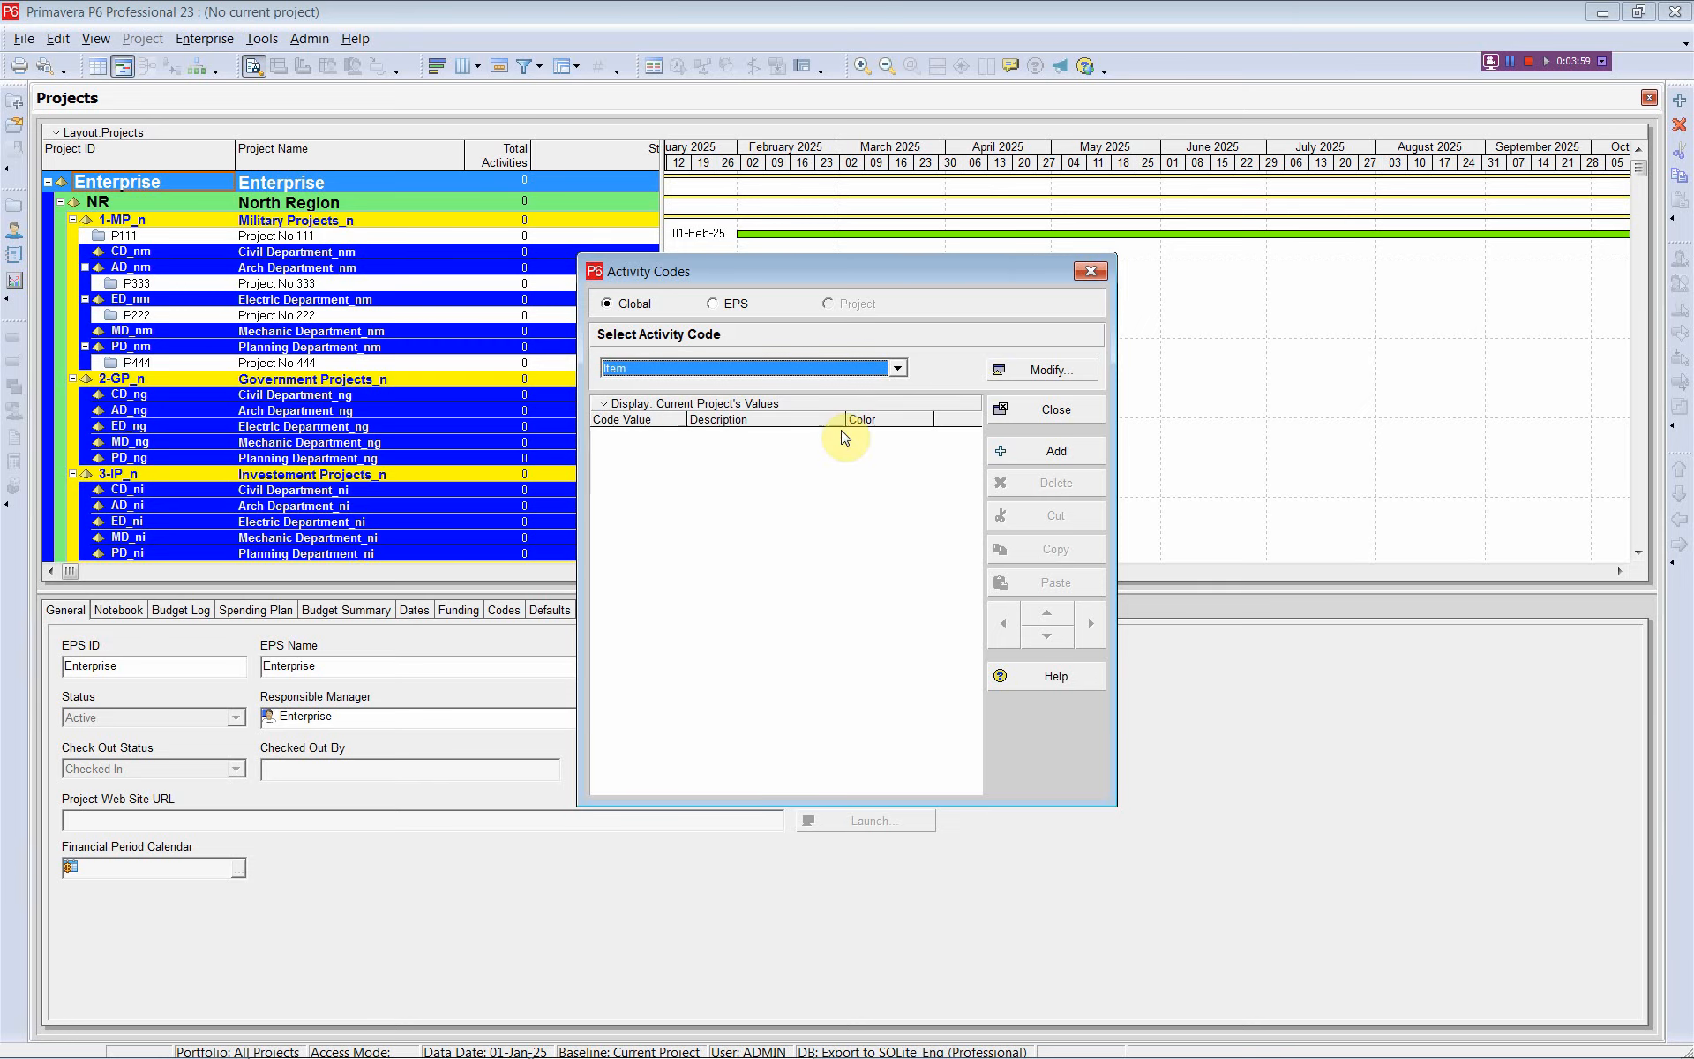
left_click(599, 406)
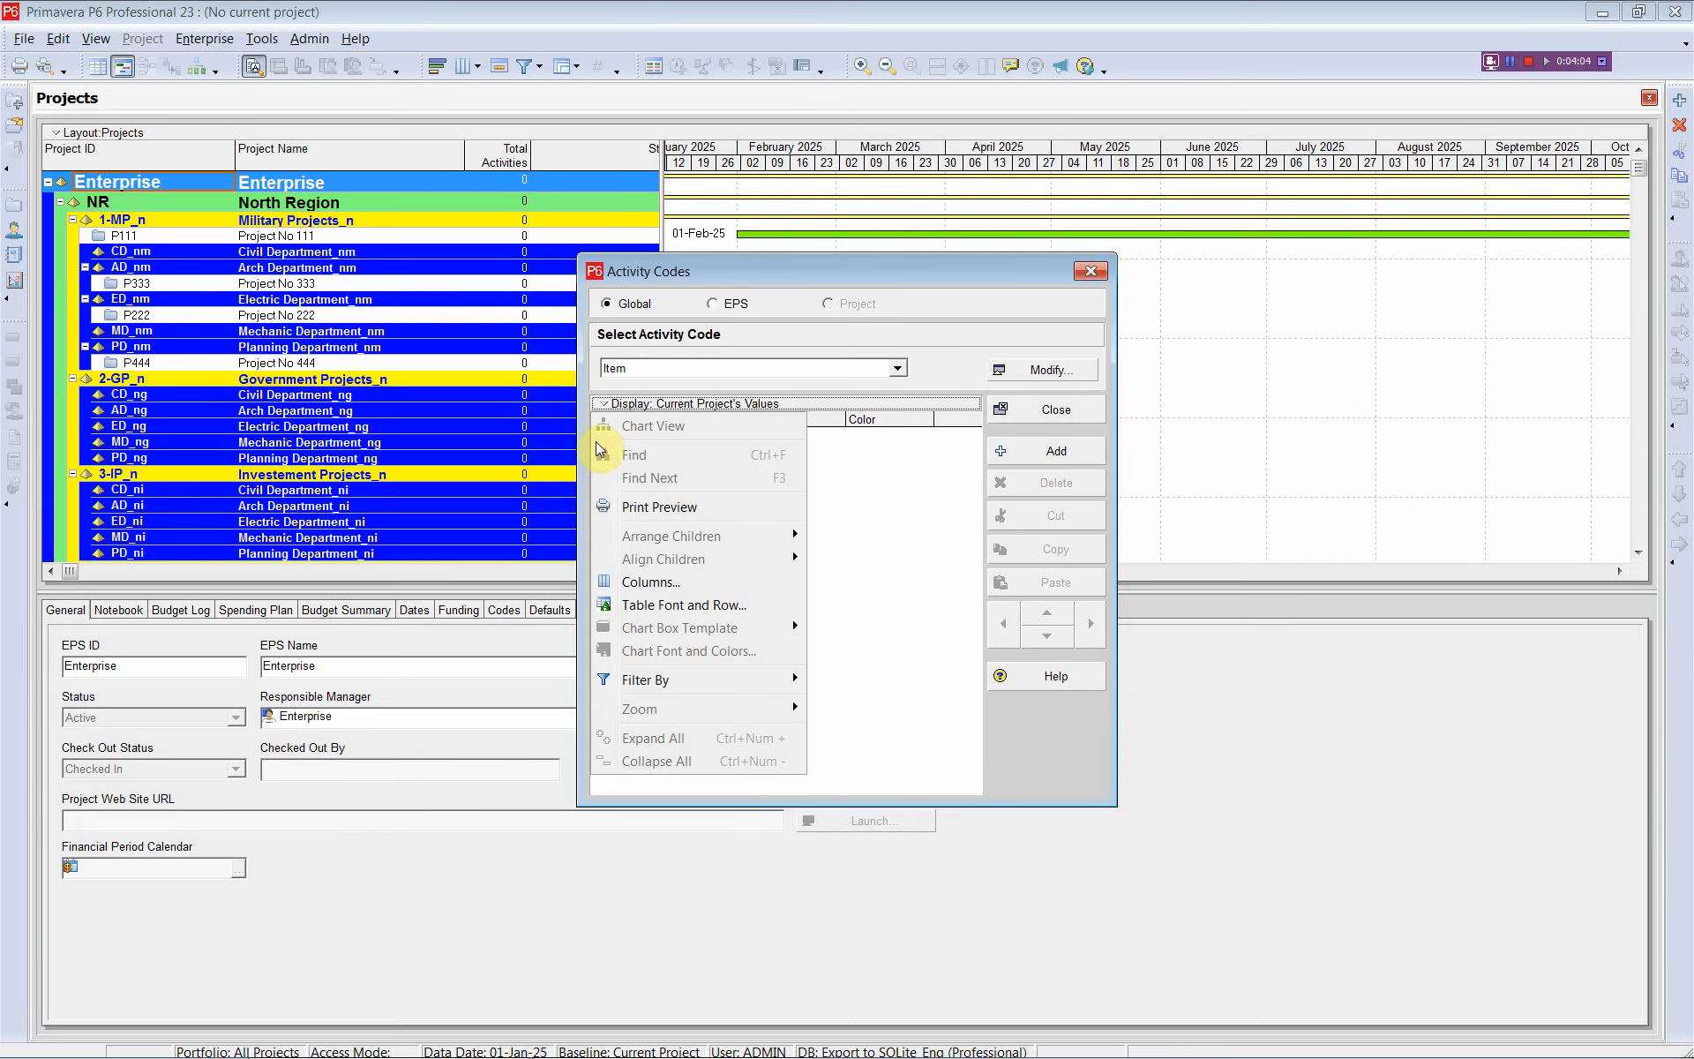
mouse_move(663, 681)
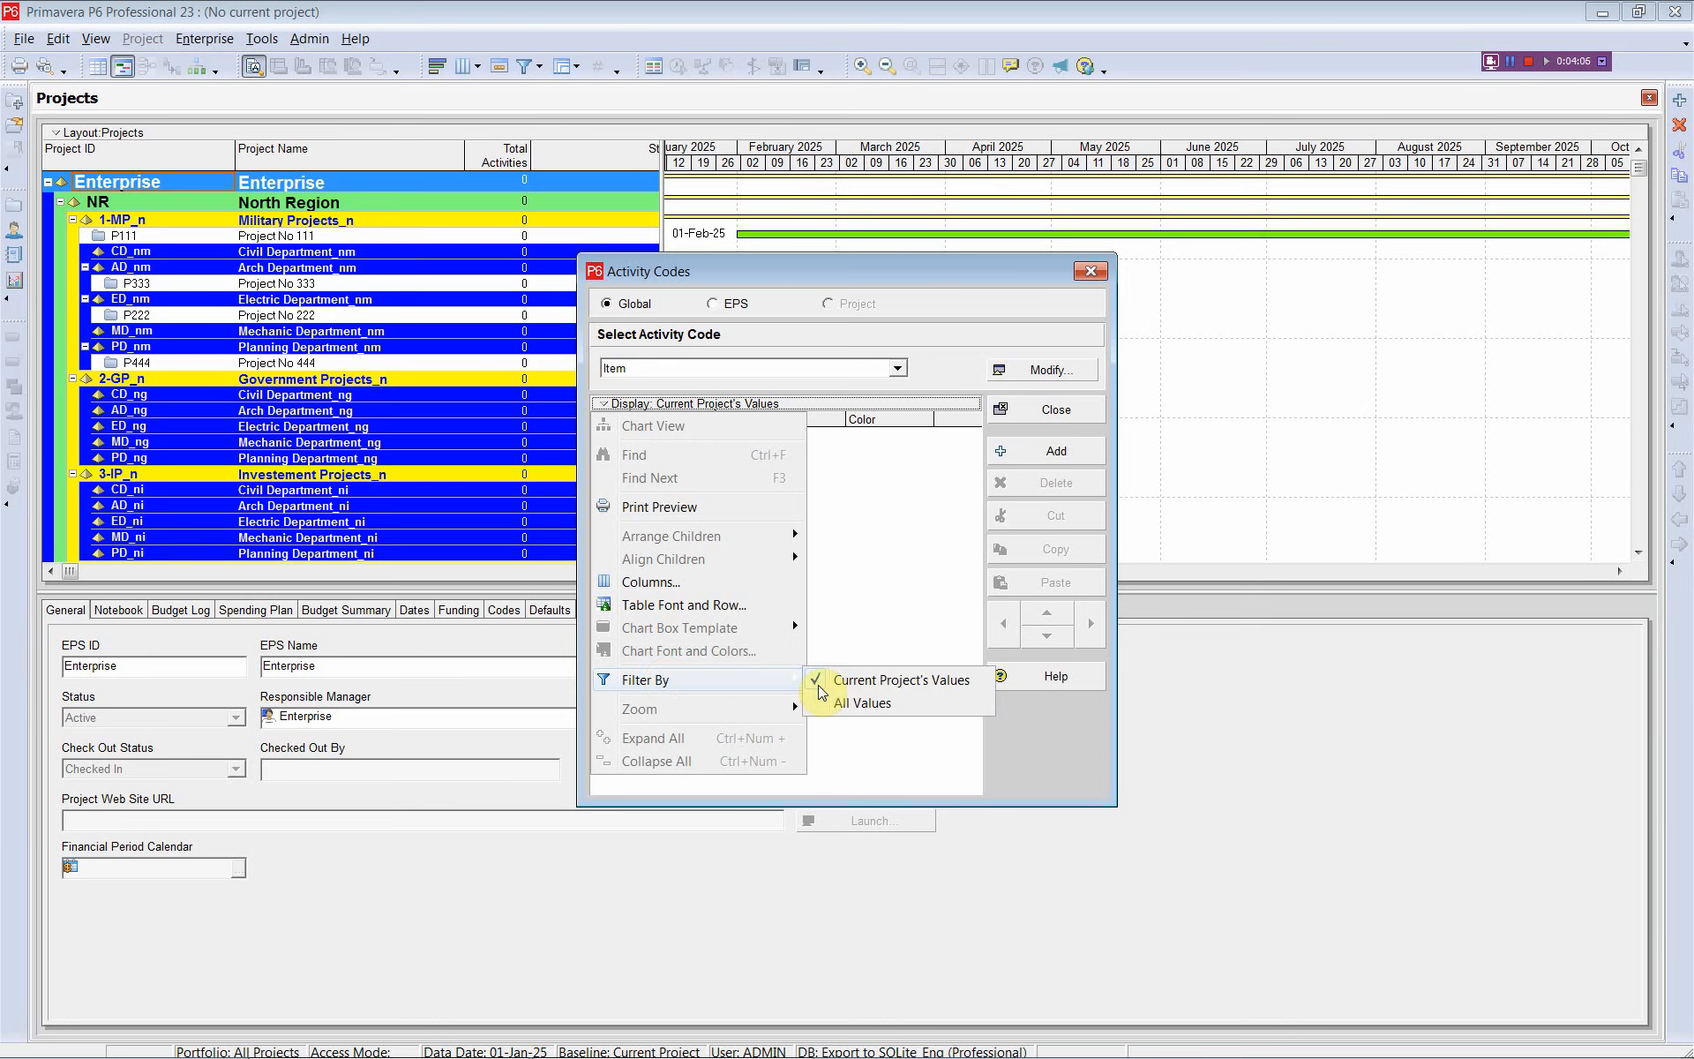
left_click(875, 711)
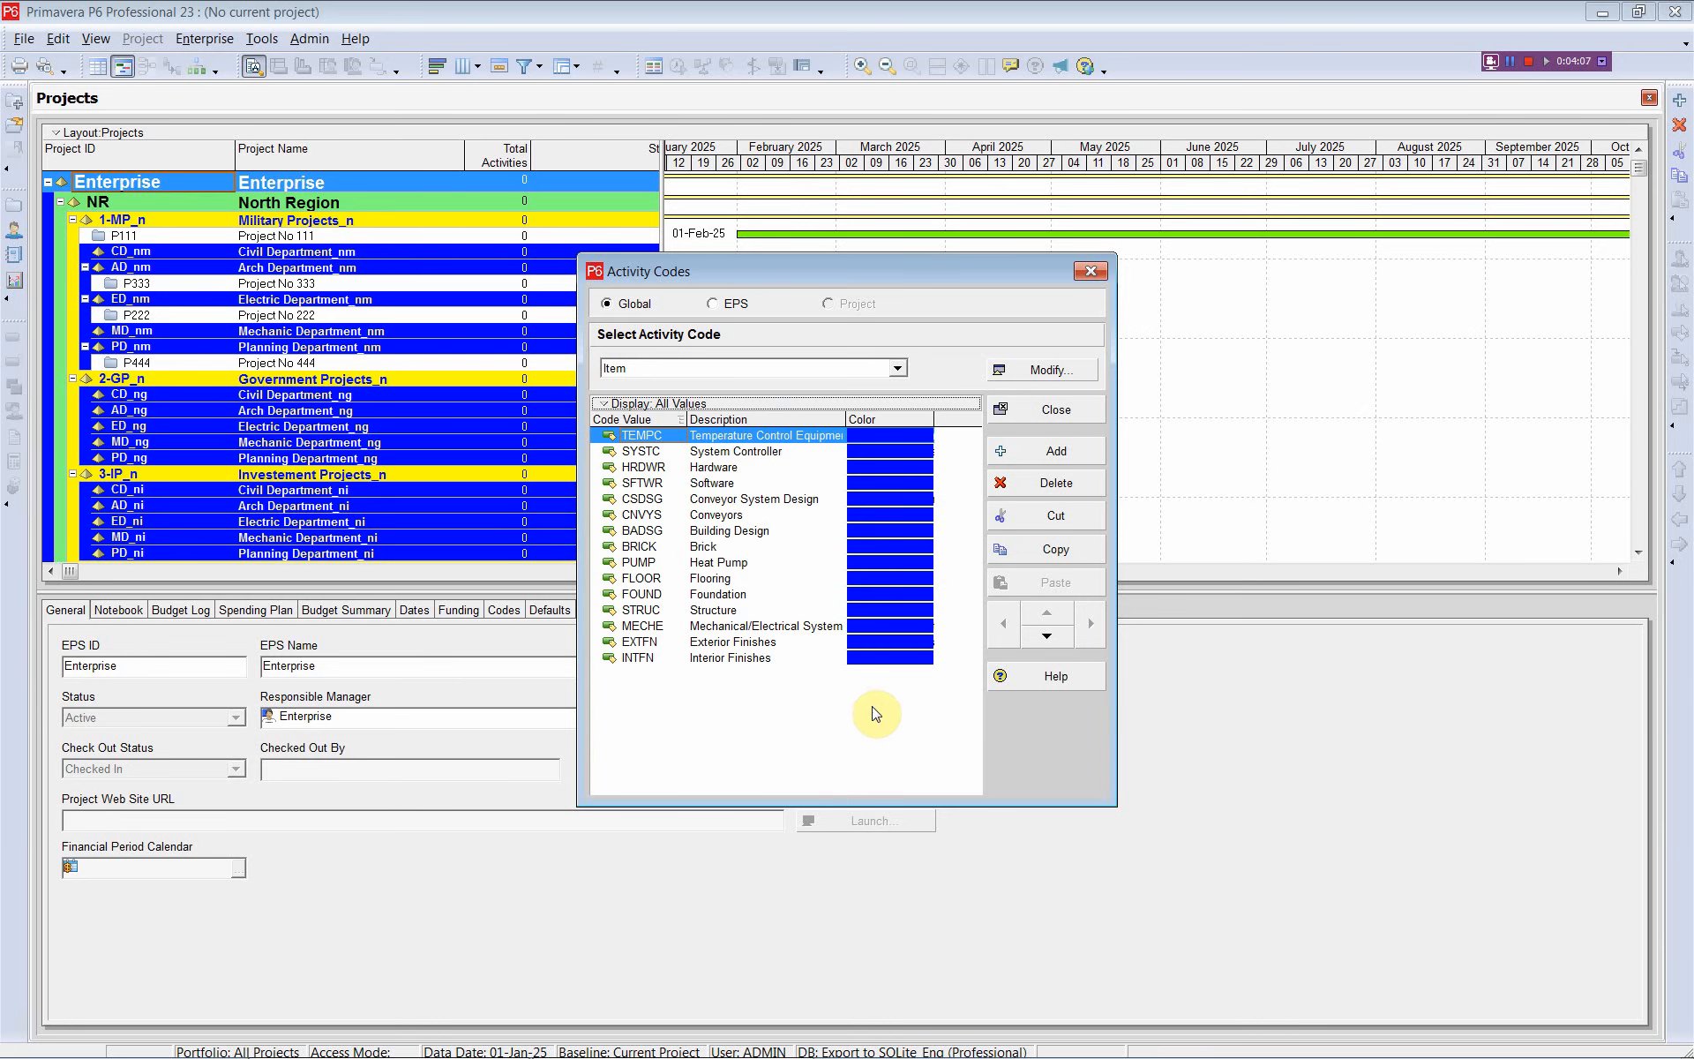
Check the Key Milestones, Reason for Delay, Responsibility and Stage Gate values, then close Activity Codes
left_click(897, 370)
left_click(870, 401)
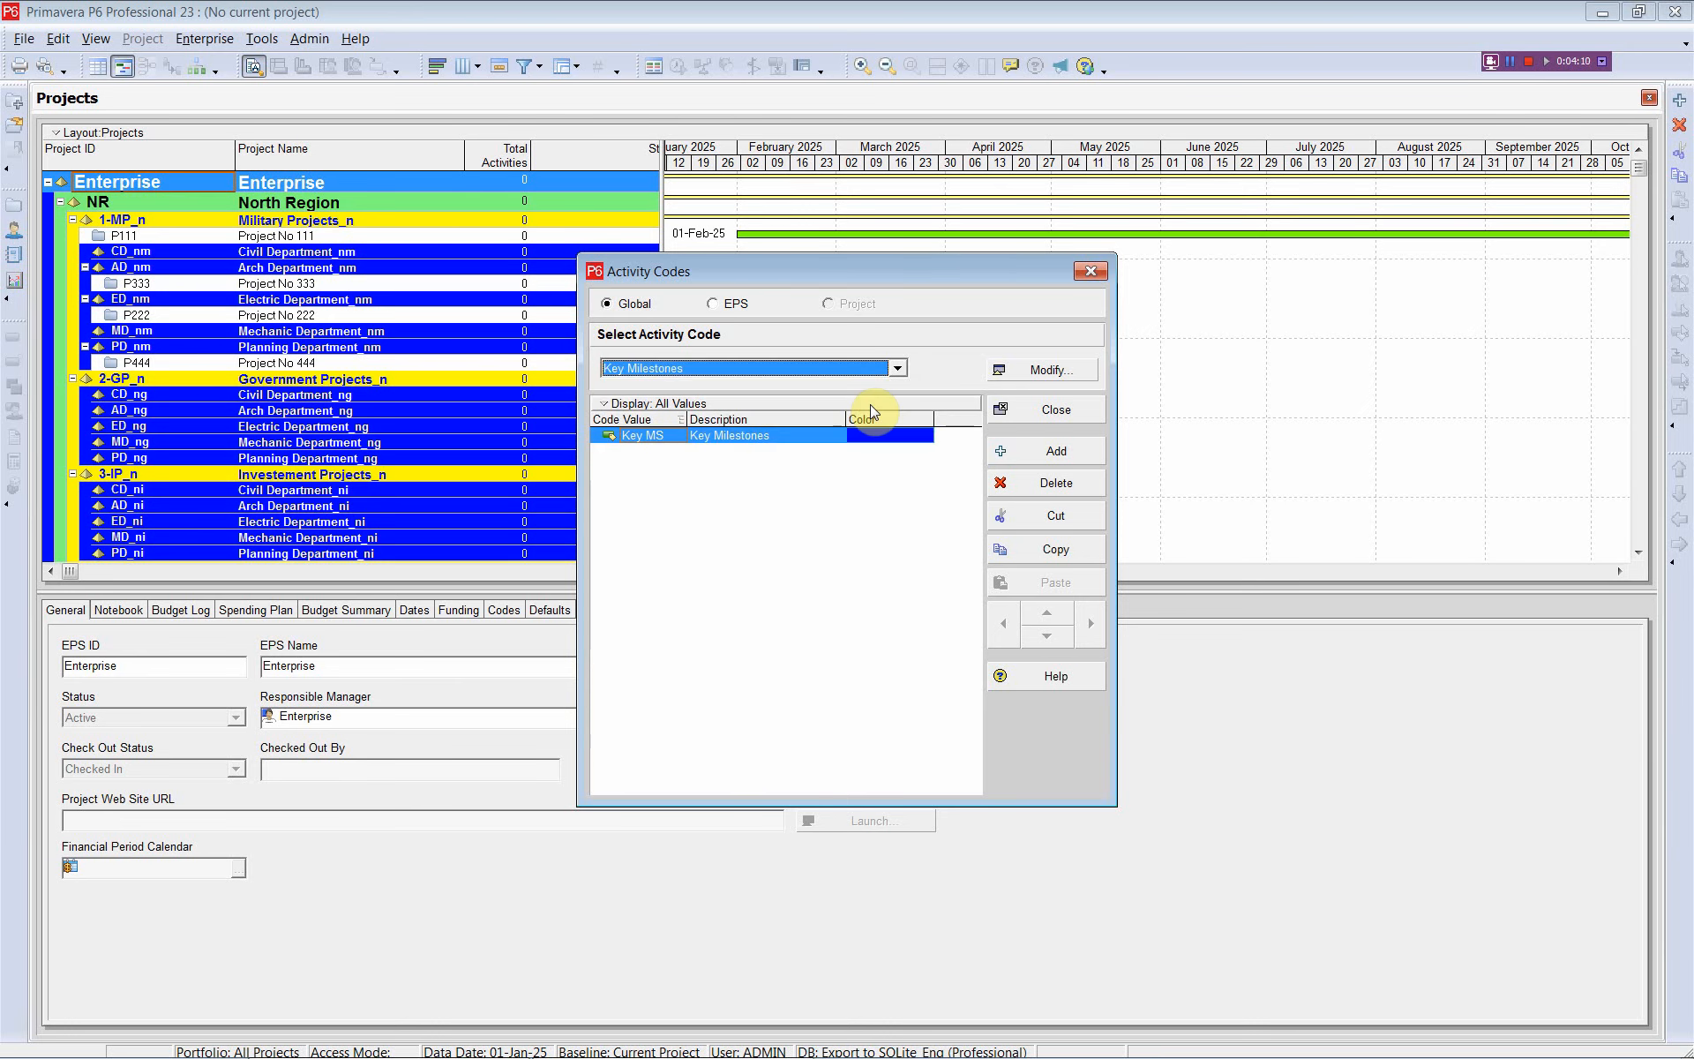
left_click(897, 369)
left_click(869, 427)
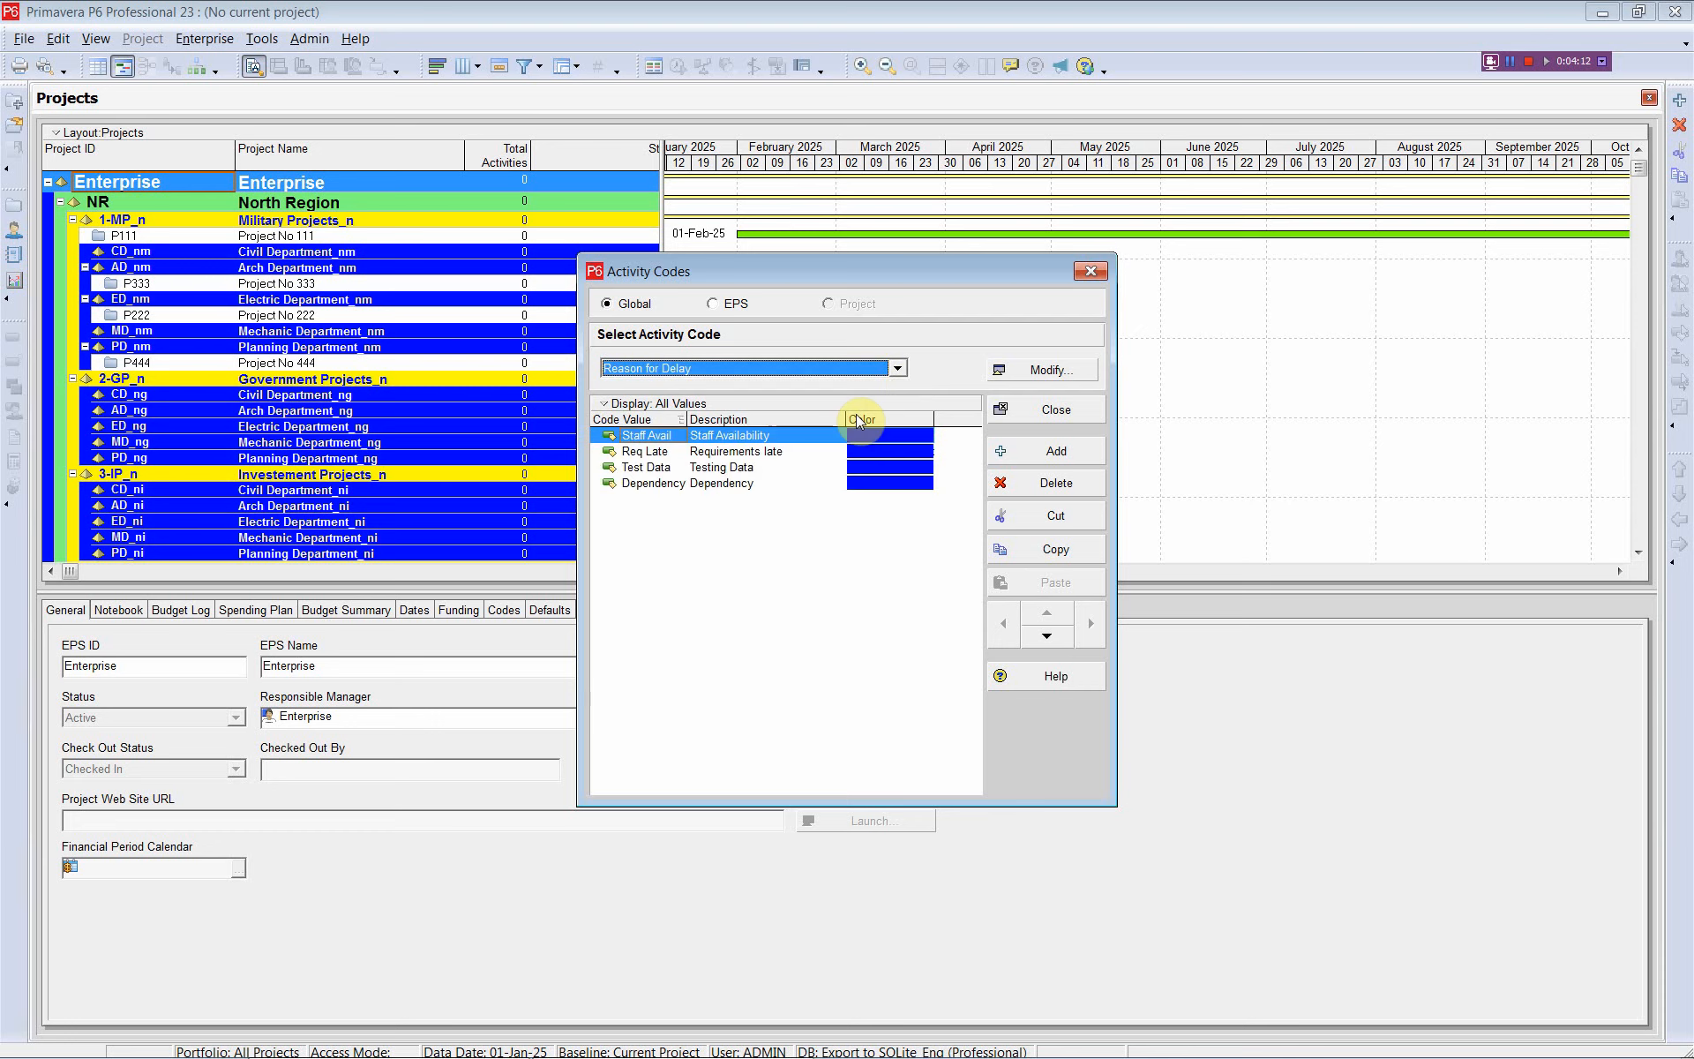
left_click(897, 370)
left_click(805, 456)
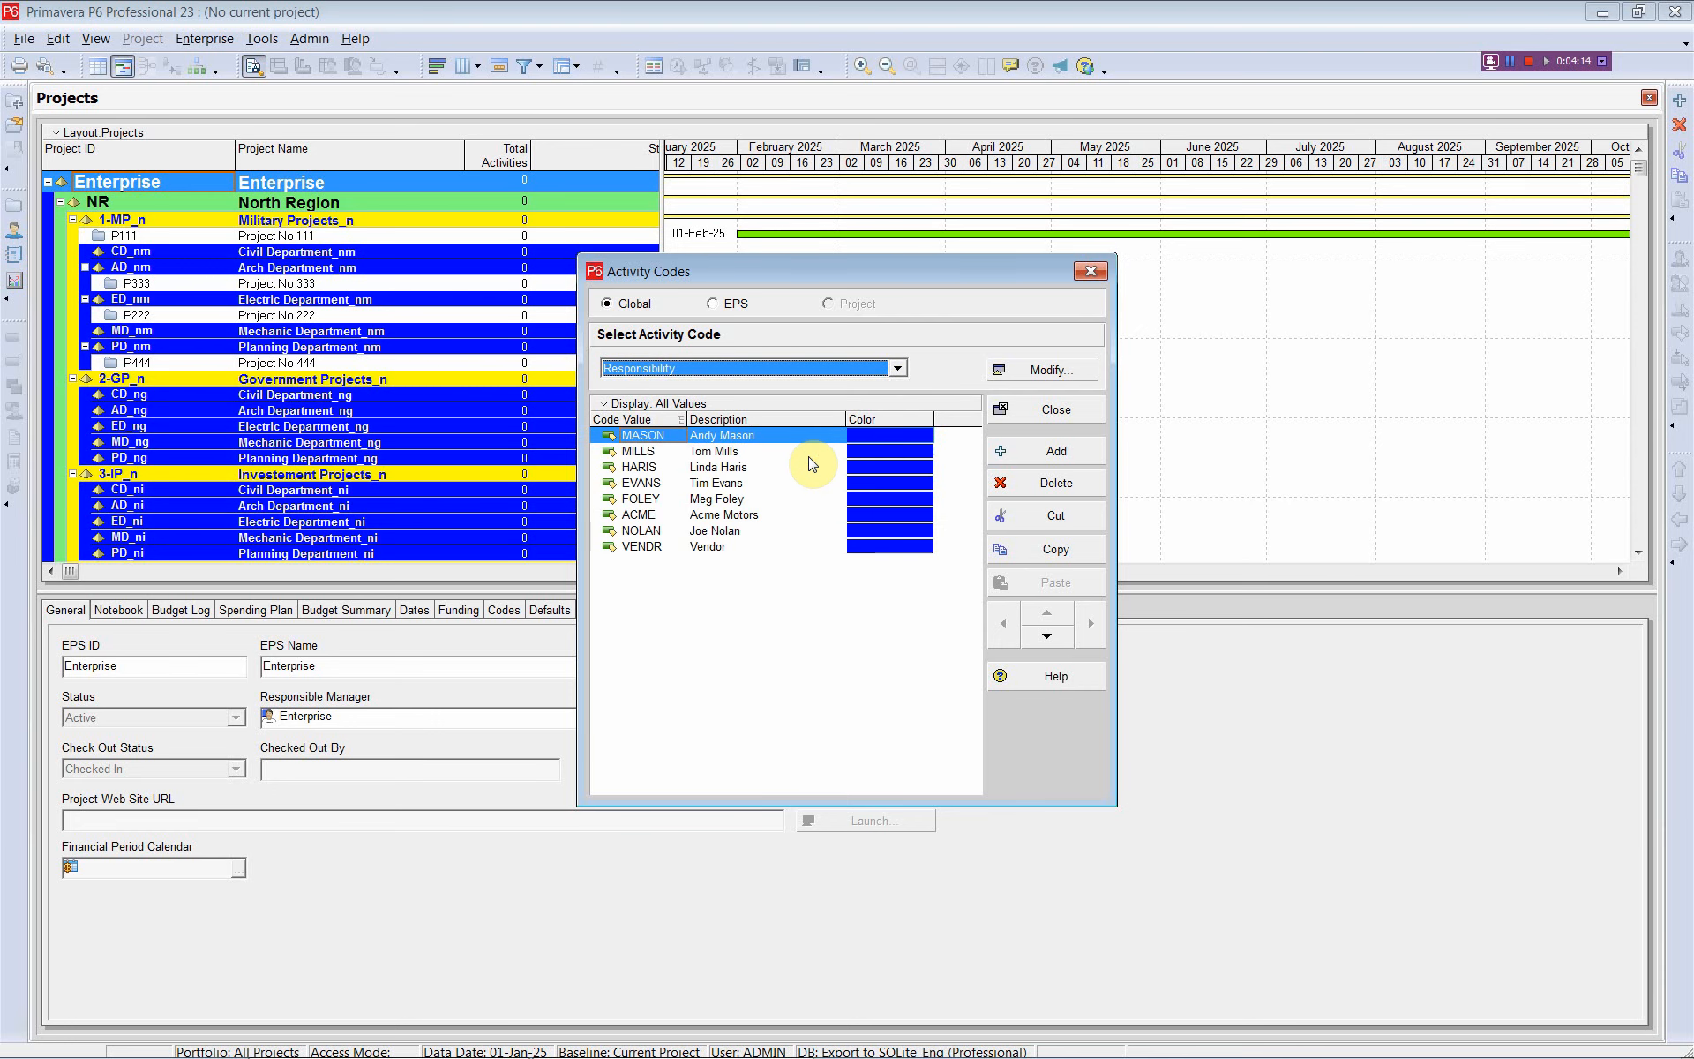
left_click(898, 369)
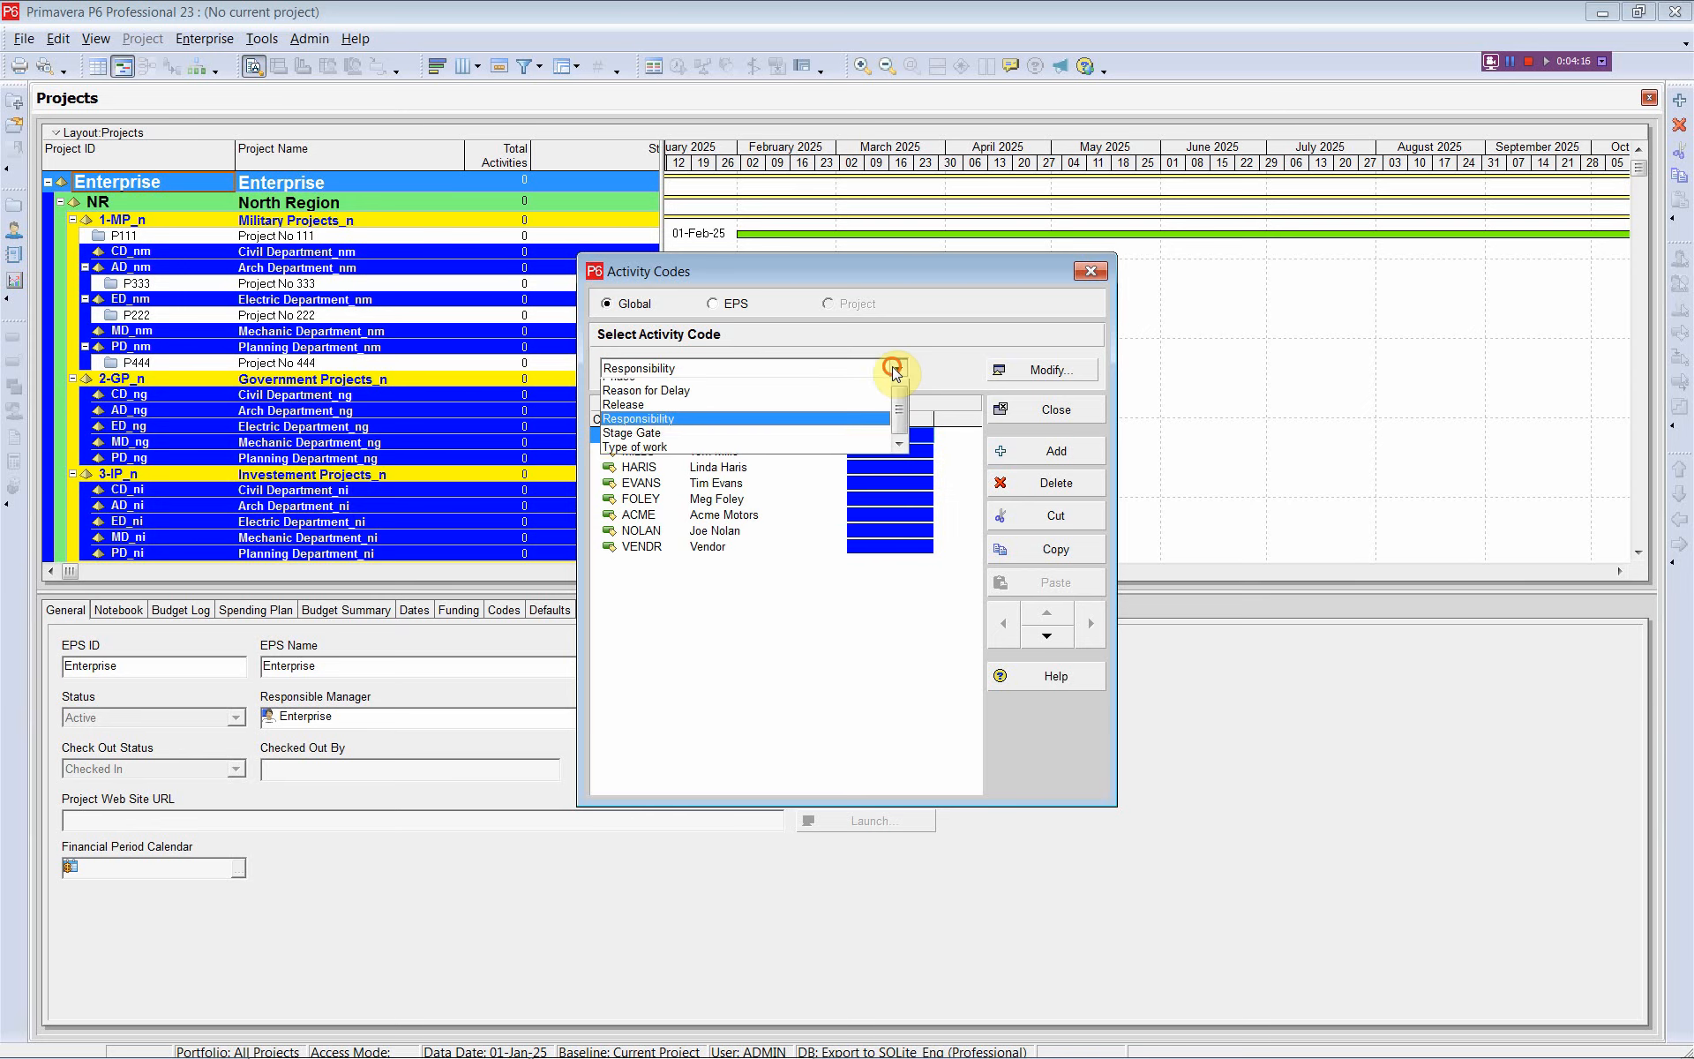
left_click(817, 471)
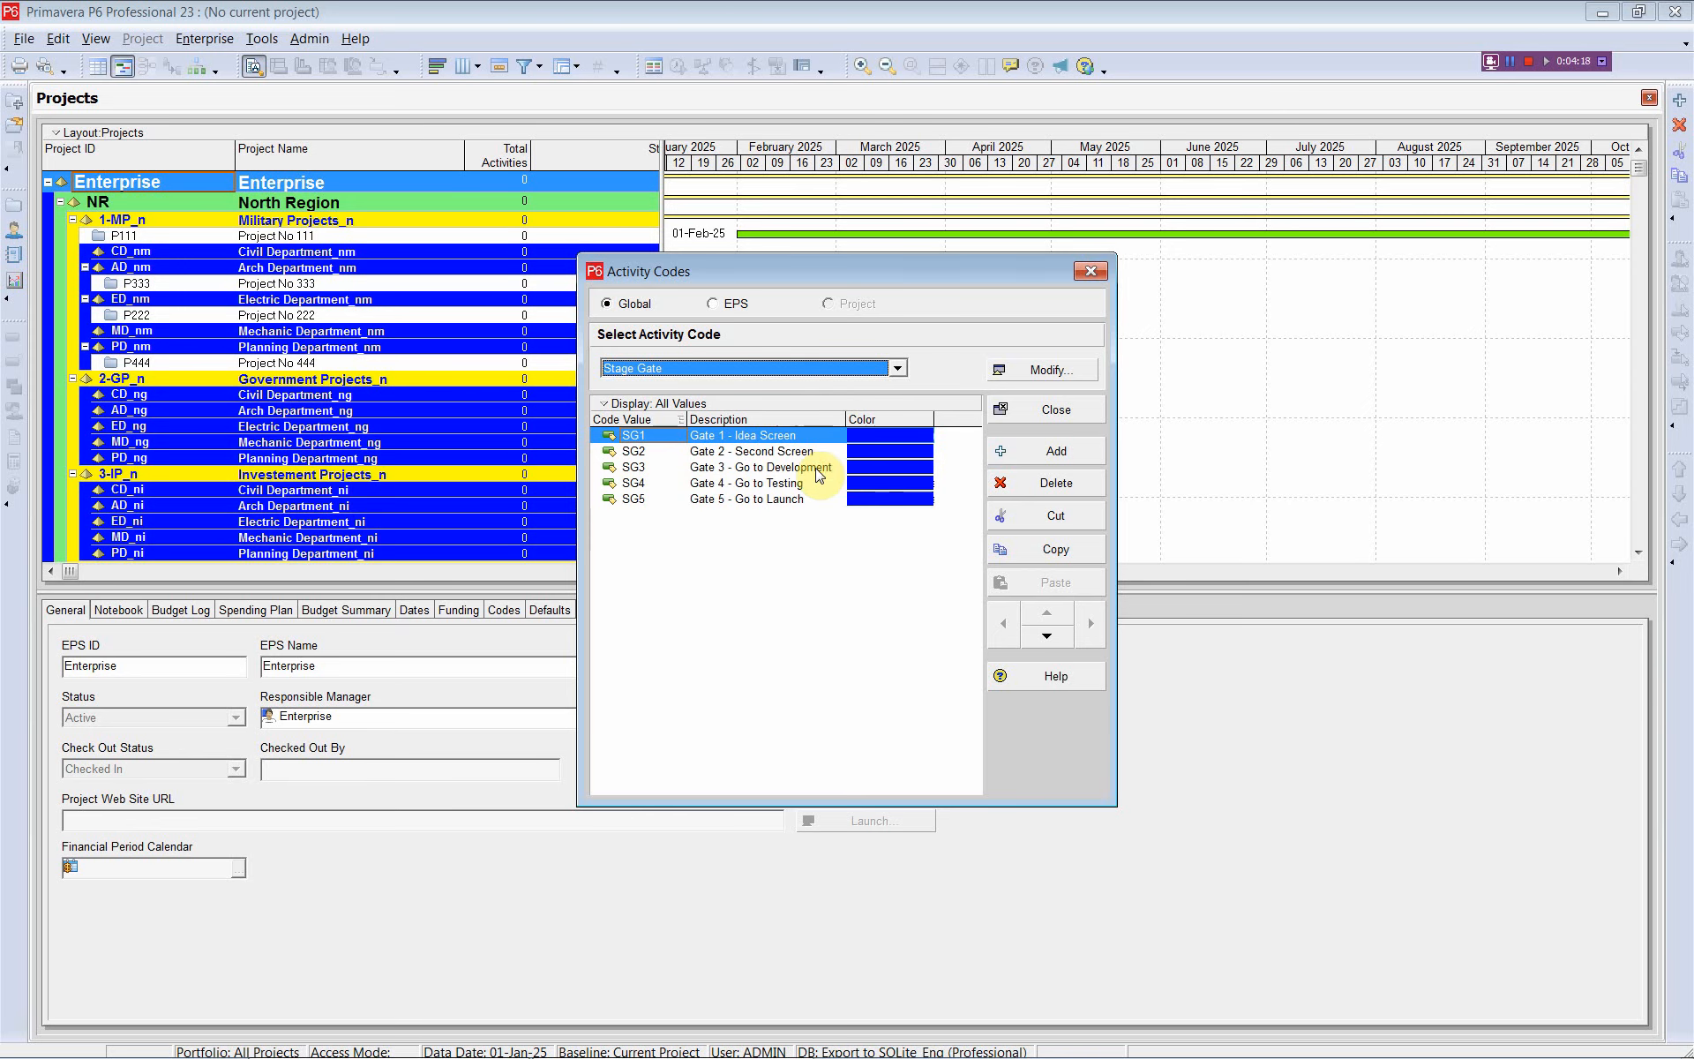
left_click(1091, 271)
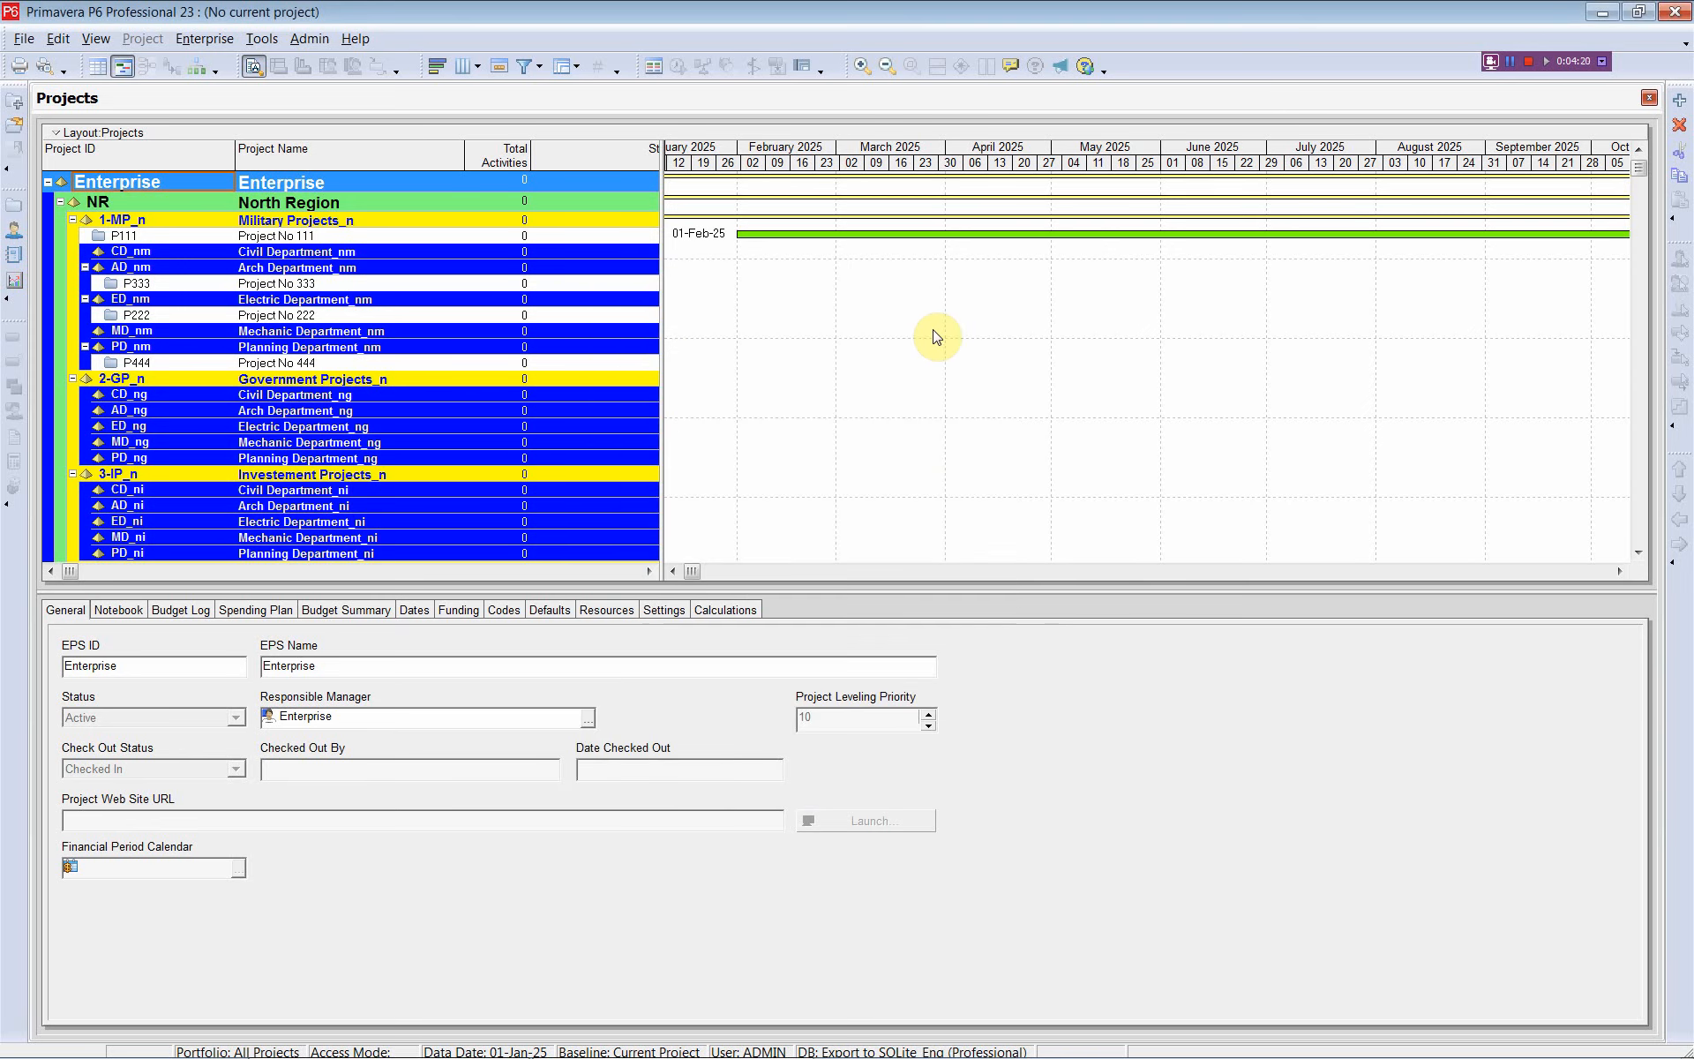
Back in Excel, scroll down the DELETE? column from H3, checking every code type is flagged N
key("alt+Tab")
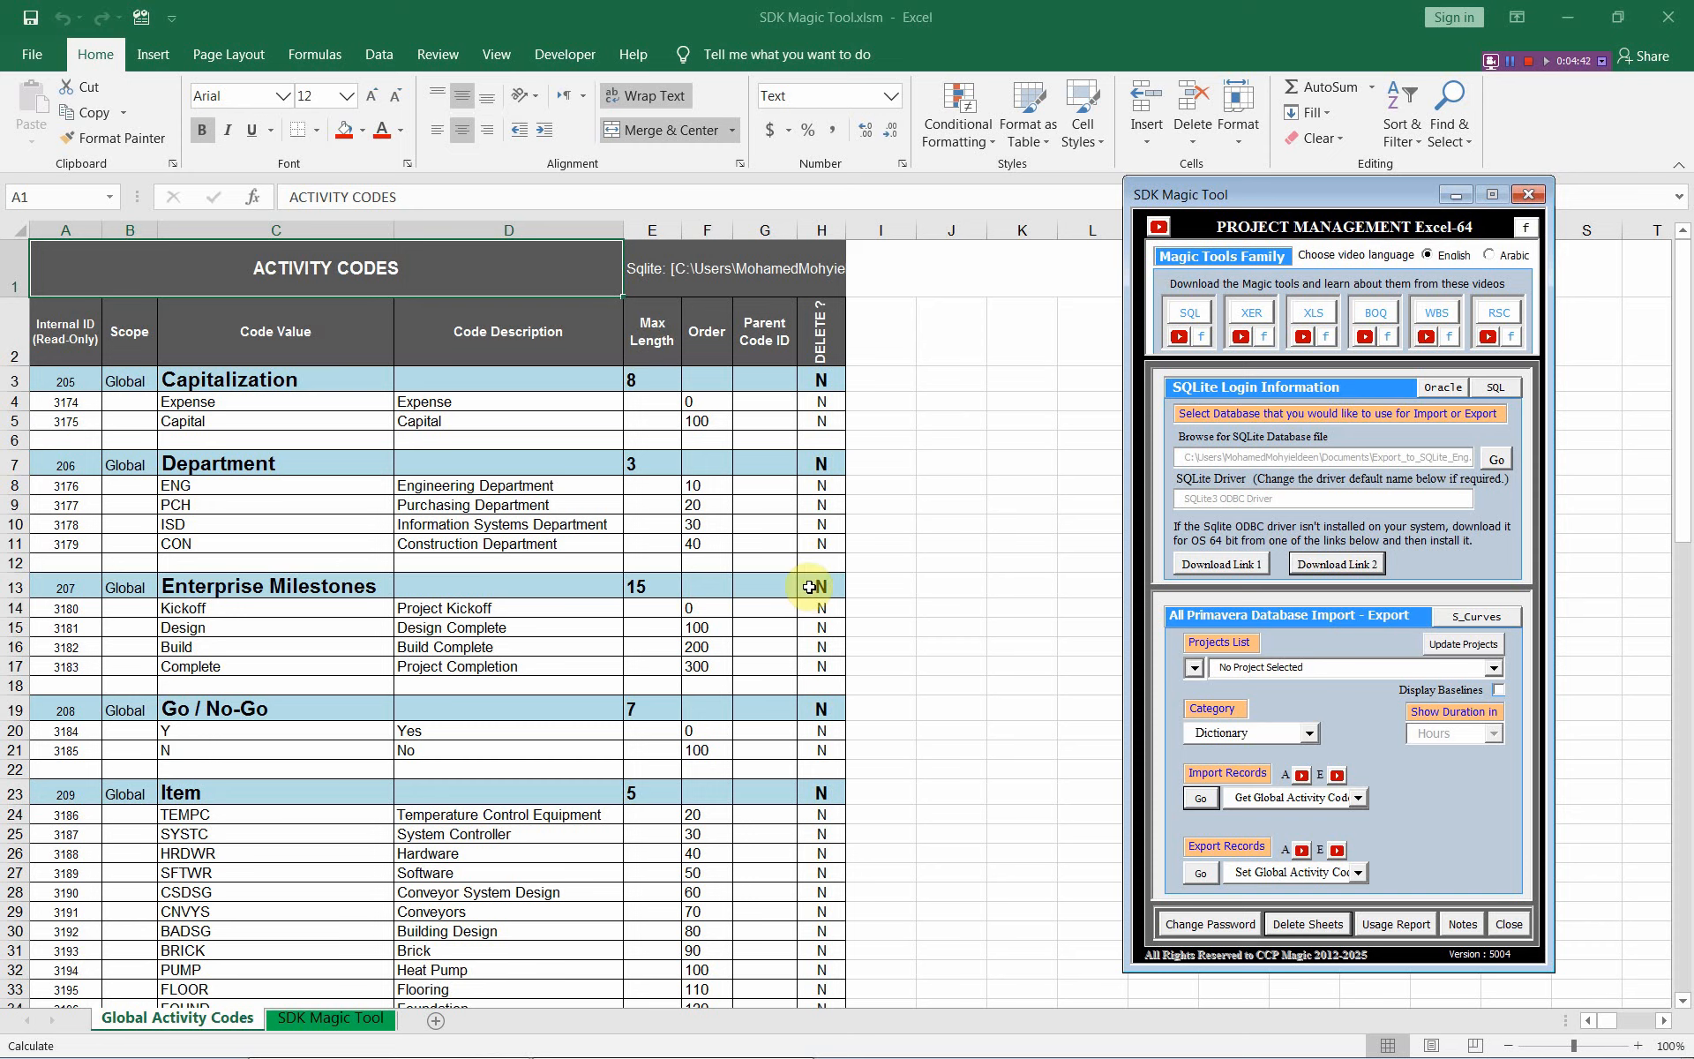
left_click(819, 379)
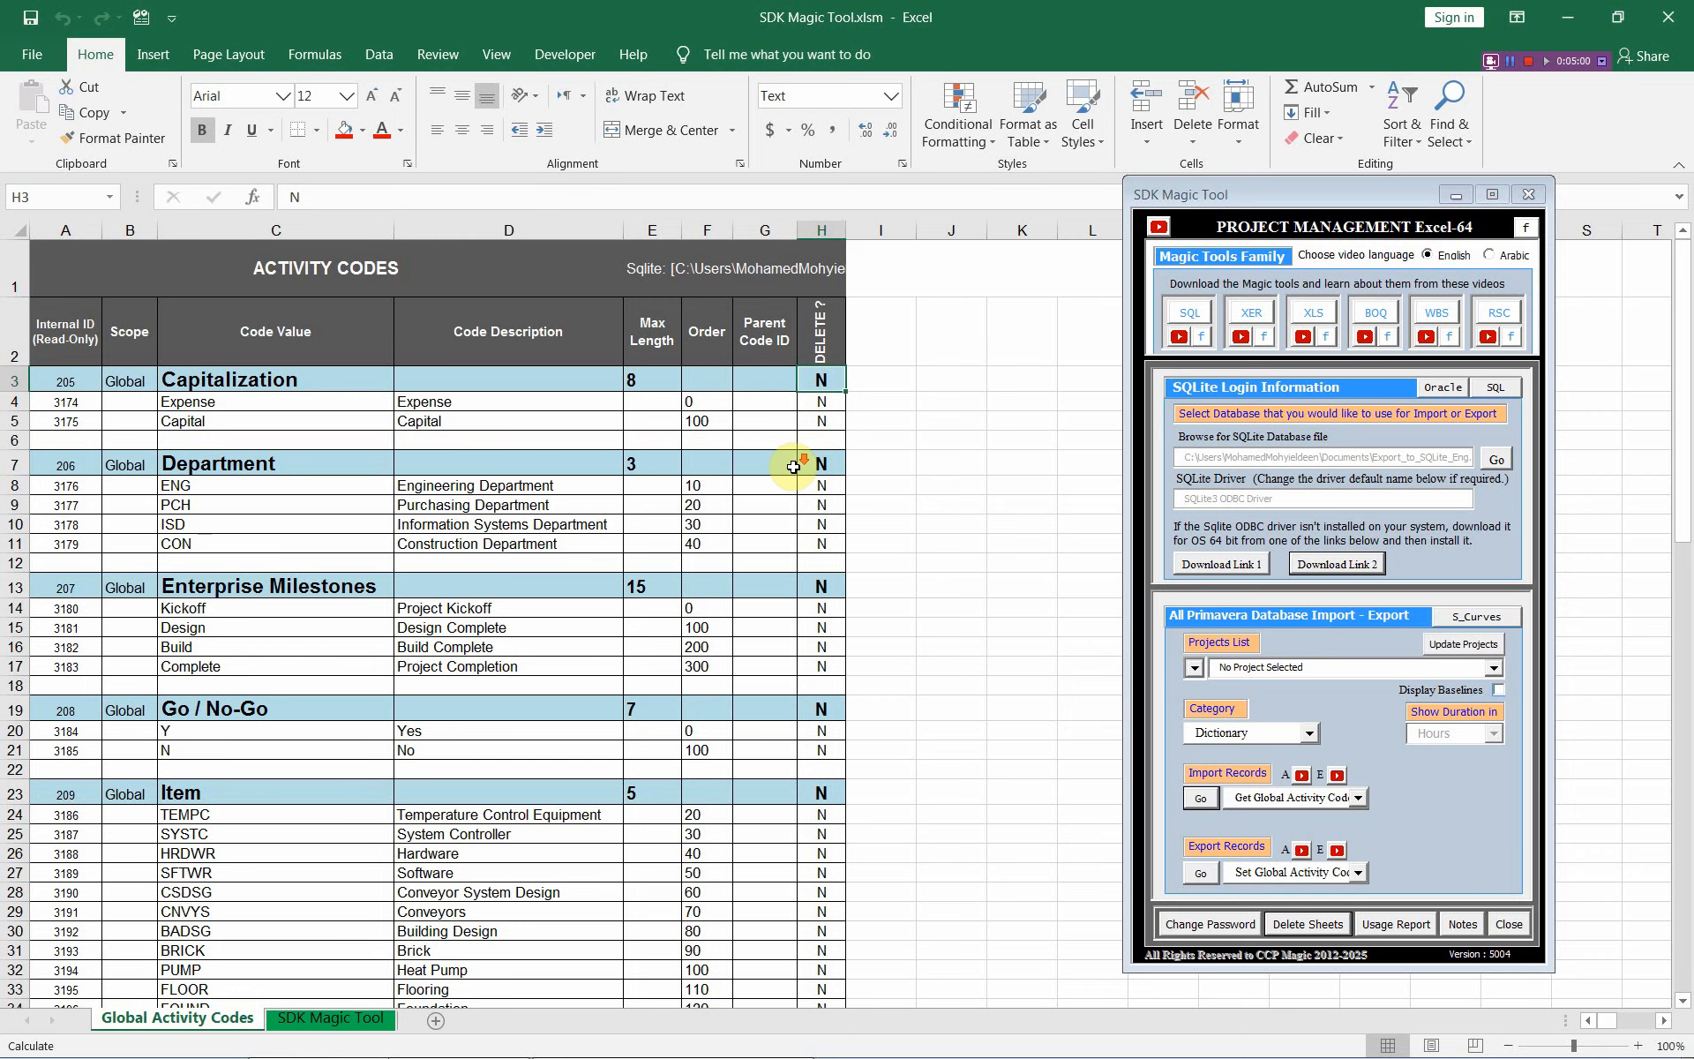
scroll(807, 723, "down", 2)
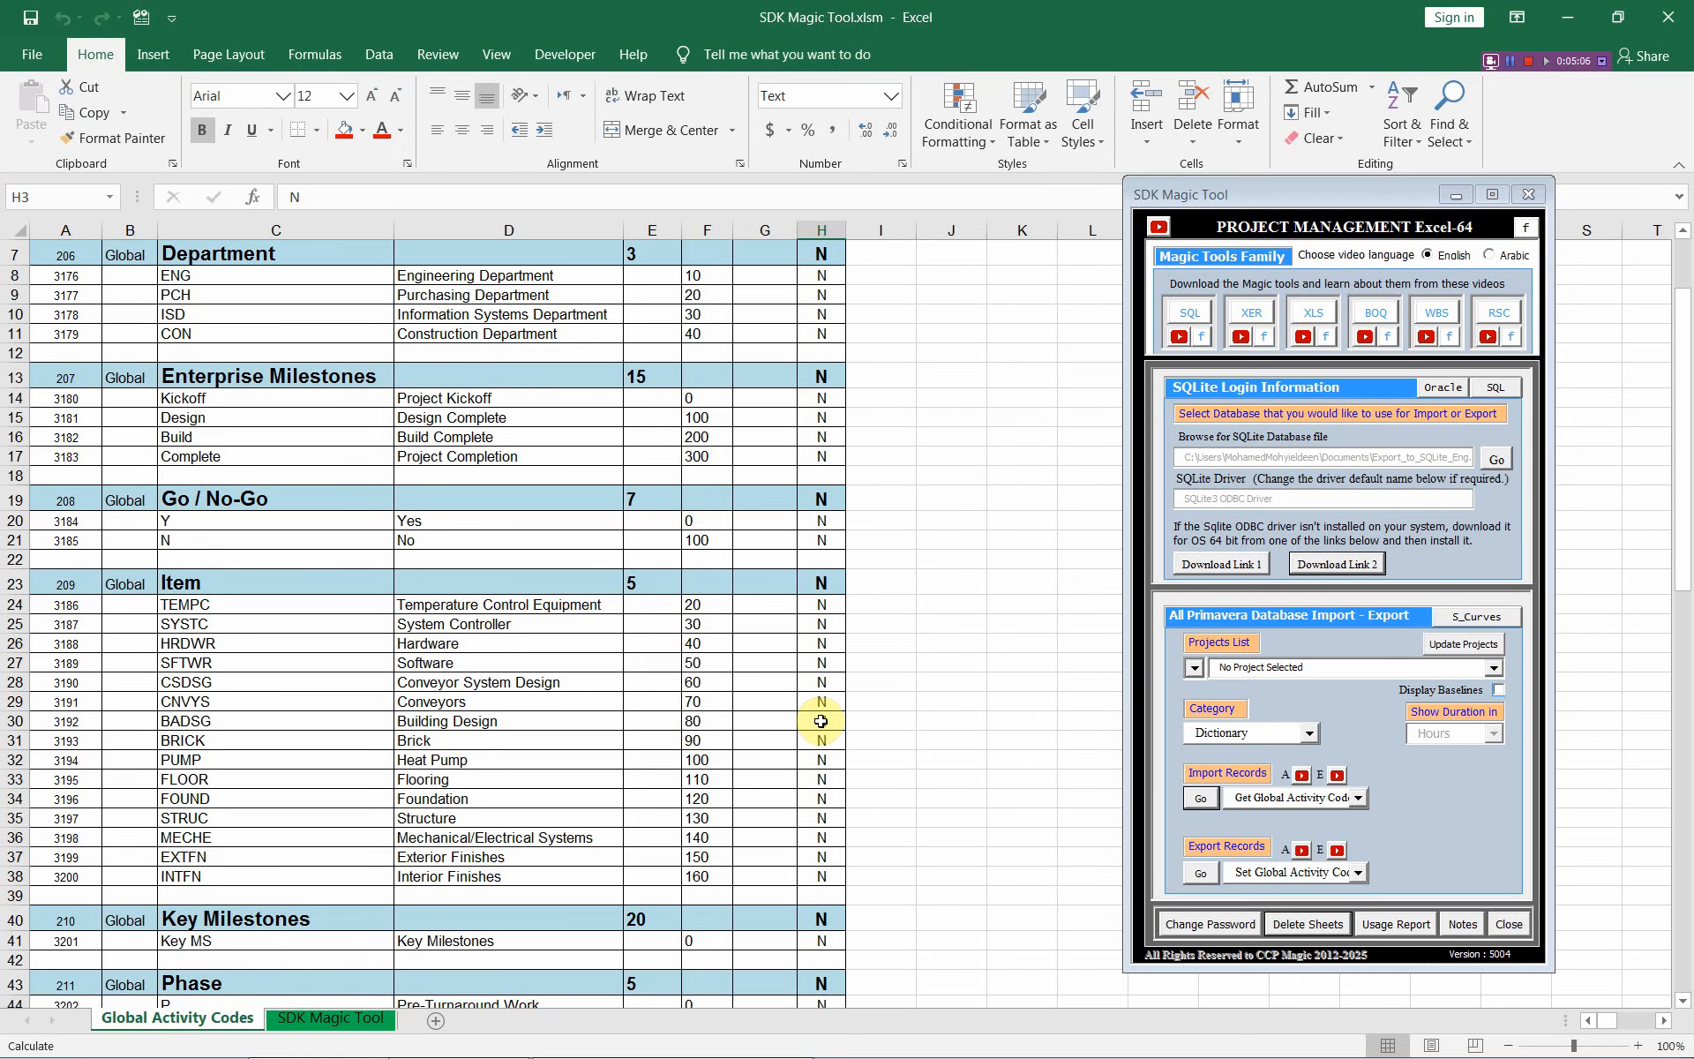
scroll(821, 723, "down", 2)
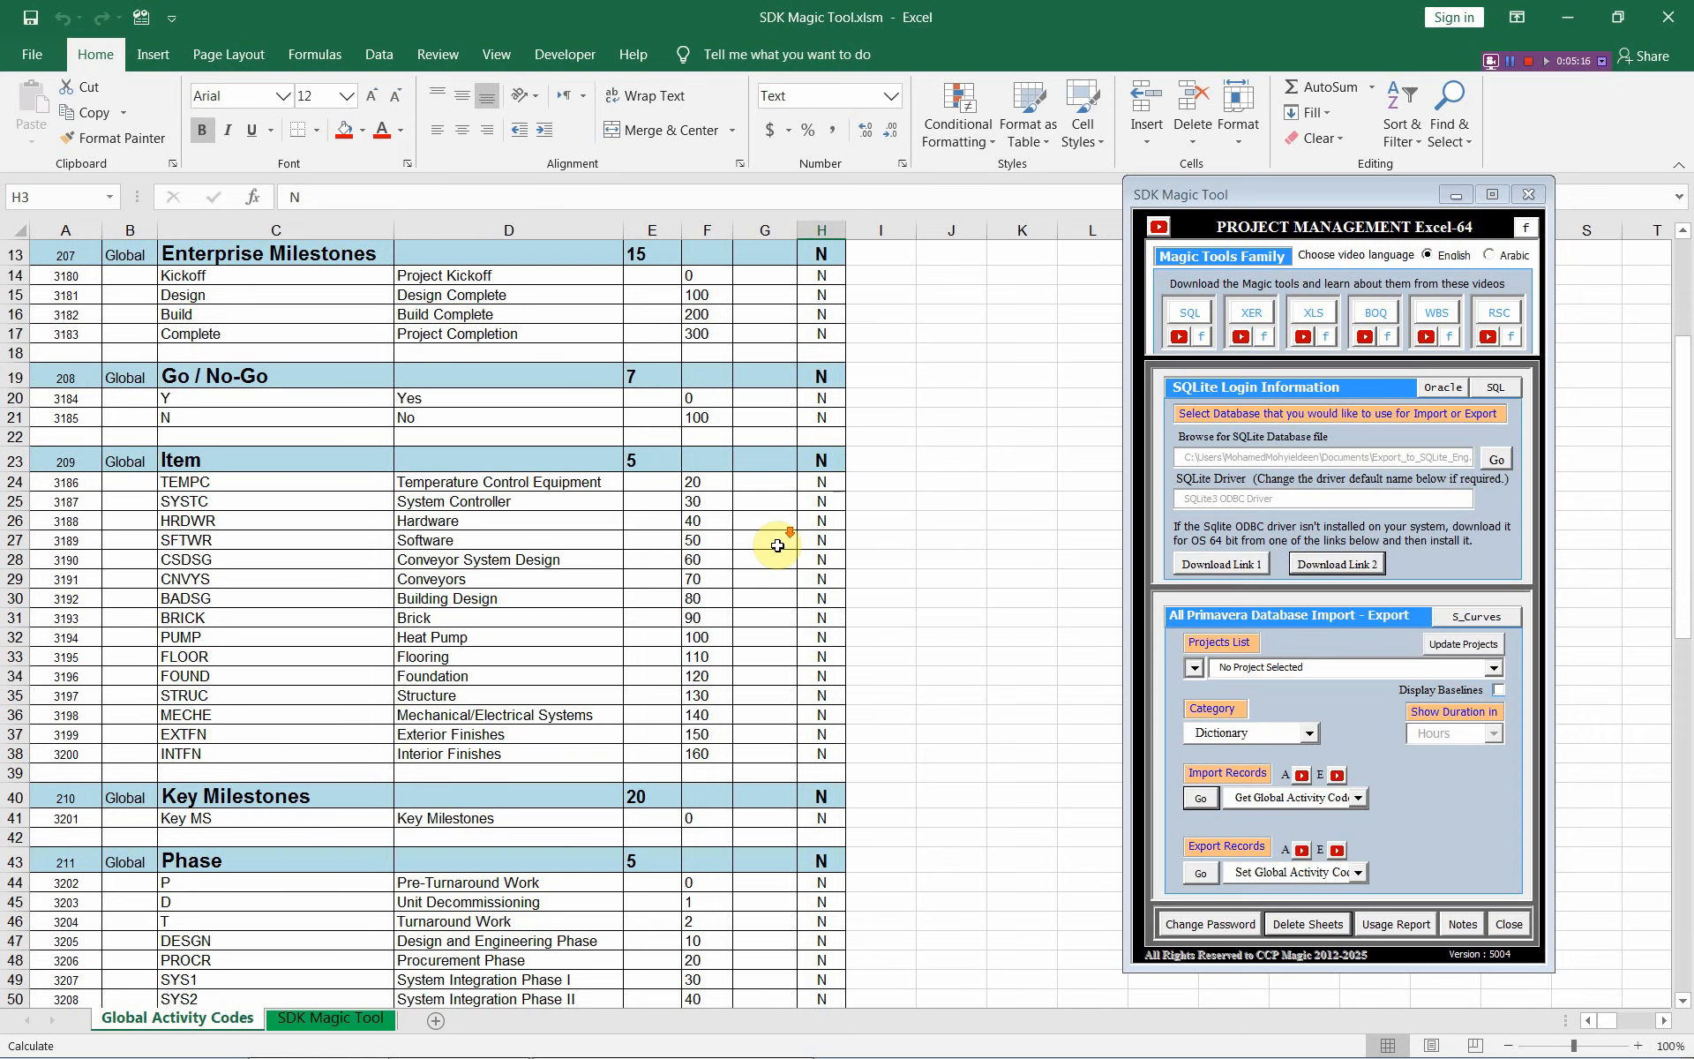
scroll(778, 544, "down", 16)
scroll(777, 545, "down", 1)
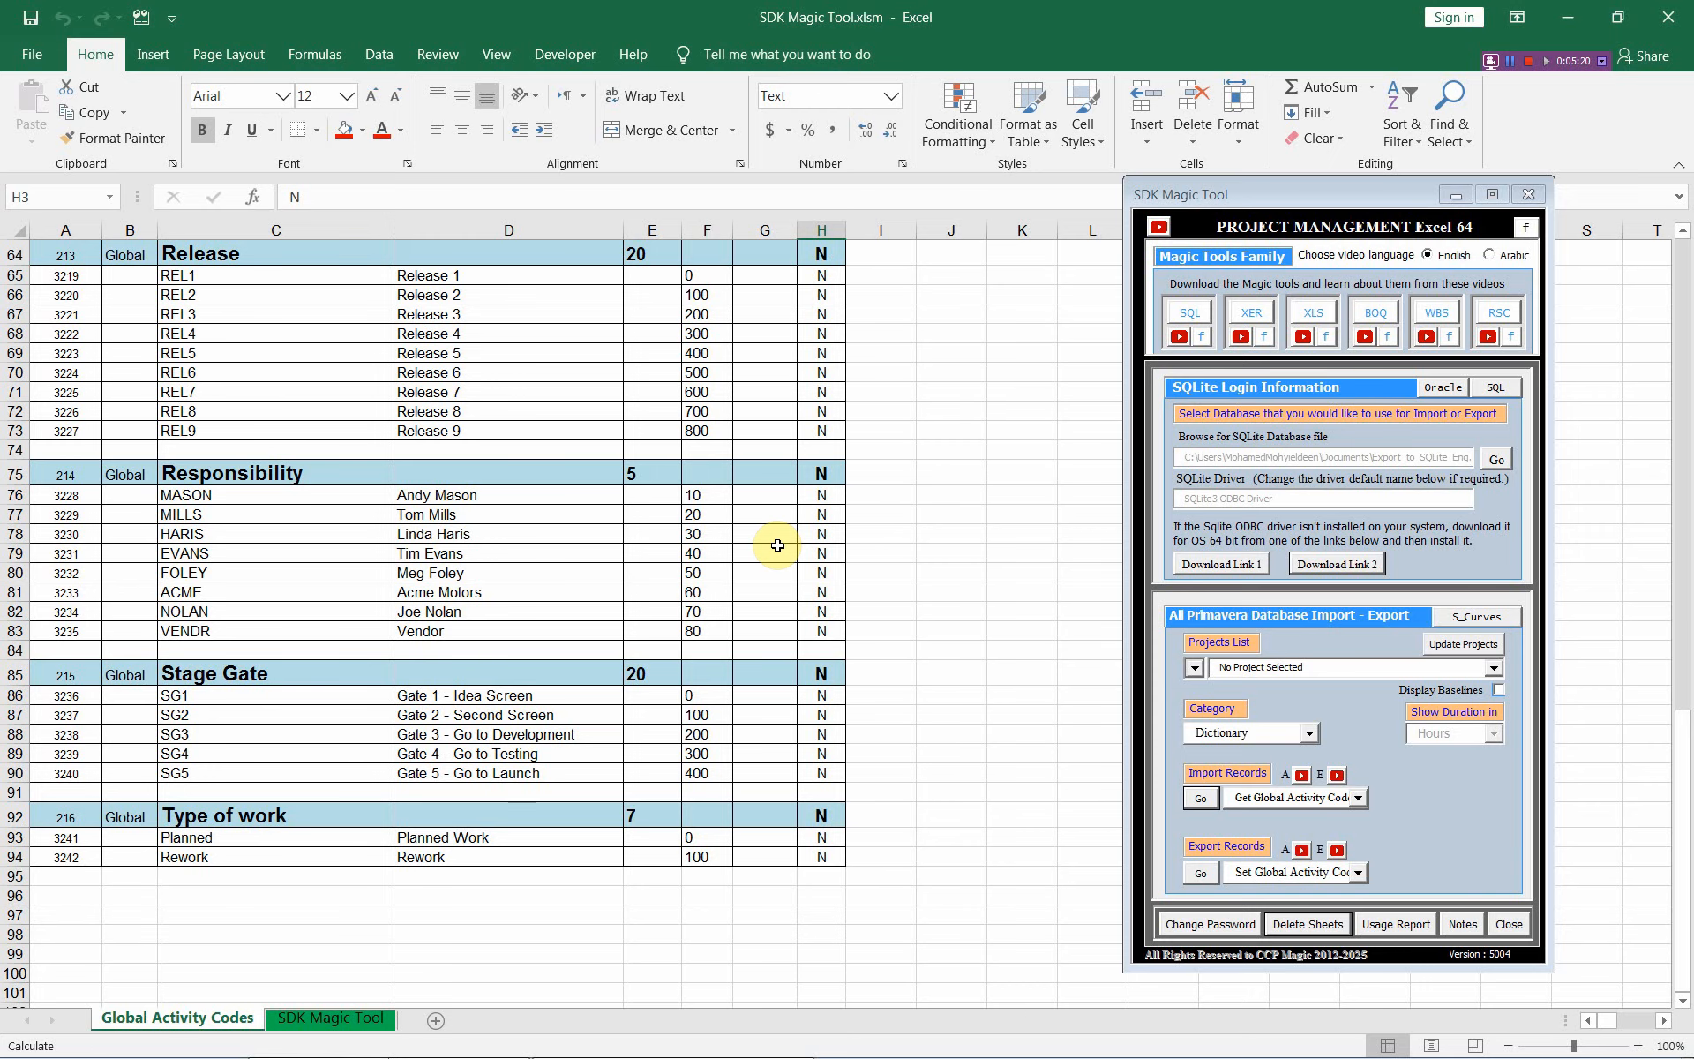
scroll(777, 545, "up", 1)
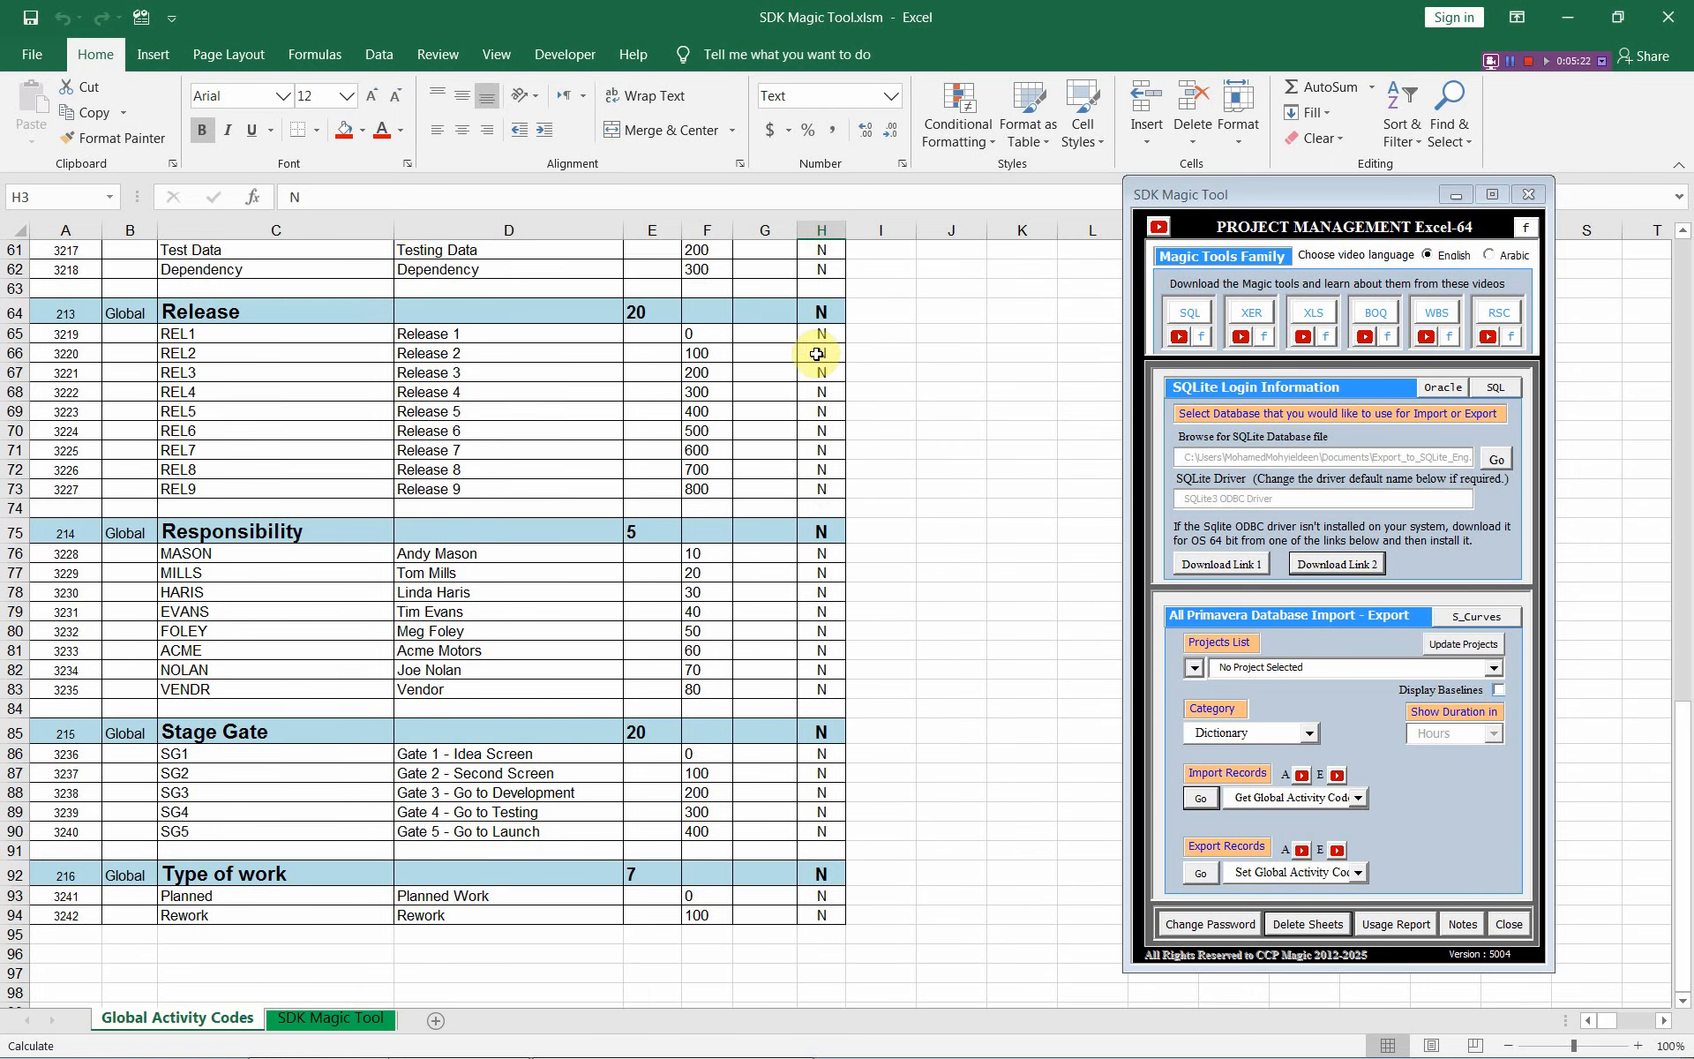
Flag Department, Enterprise Milestones, Go / No-Go and Item with y in H7, H13, H19 and H23
scroll(808, 362, "up", 4)
scroll(805, 397, "up", 16)
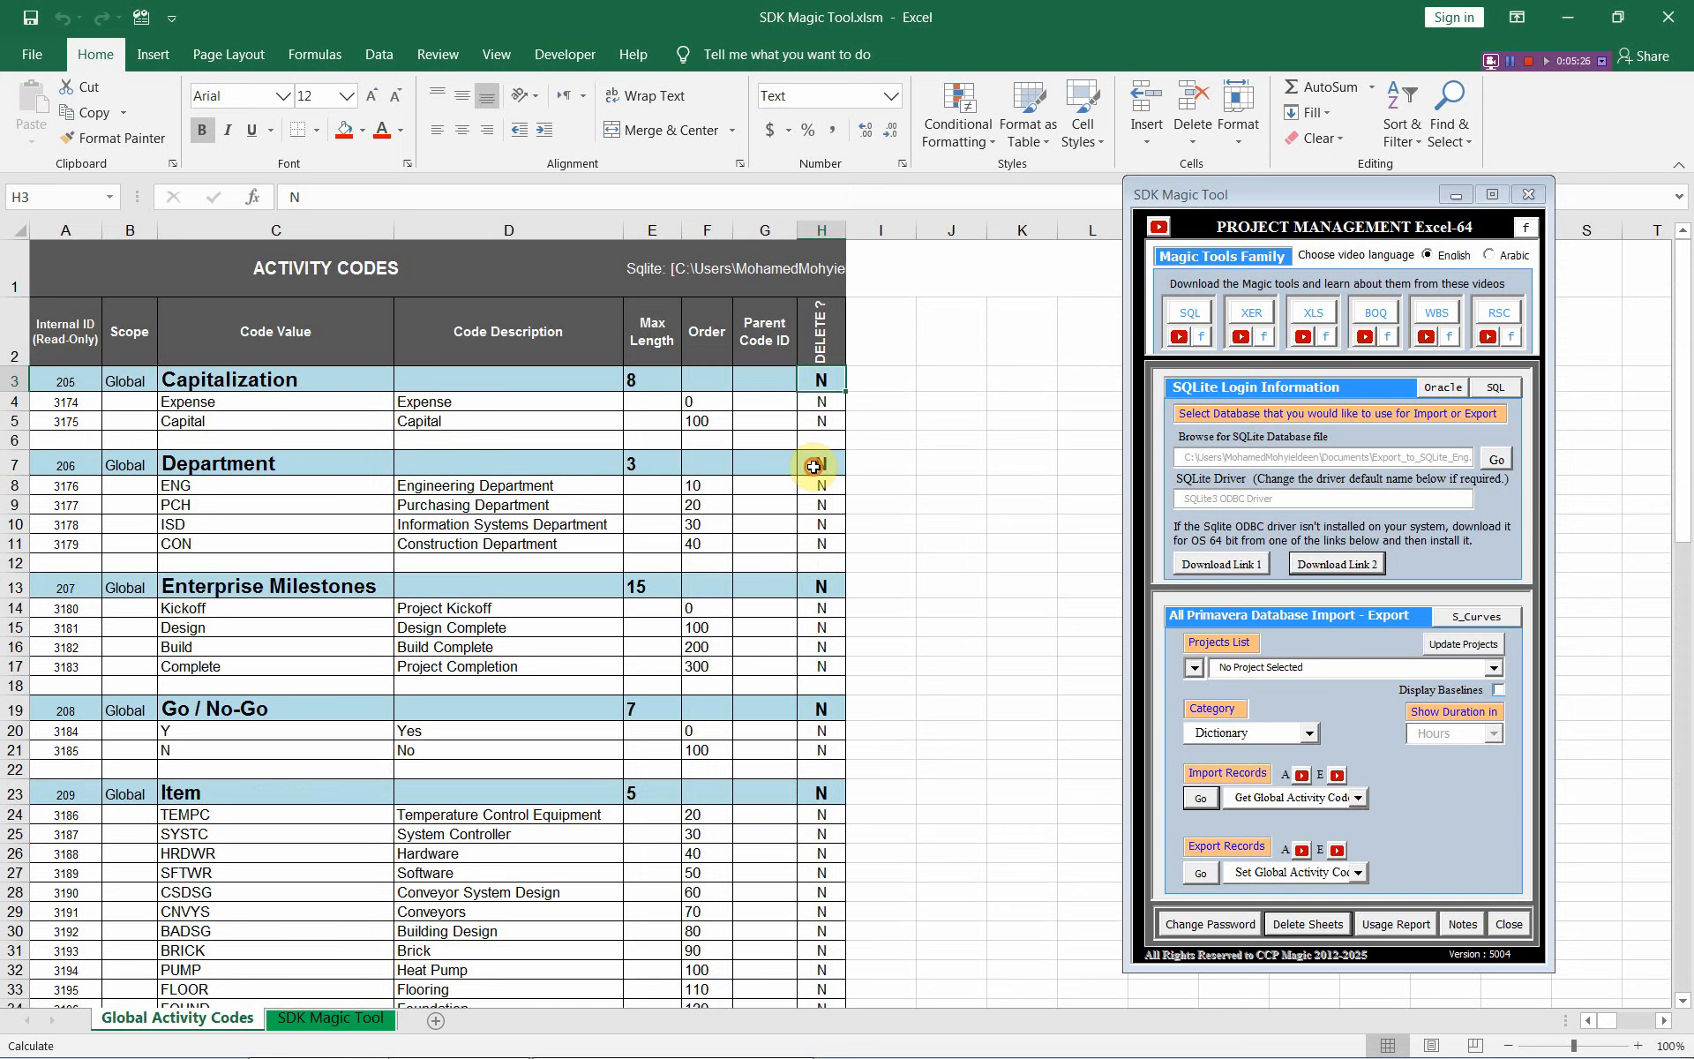
left_click(813, 466)
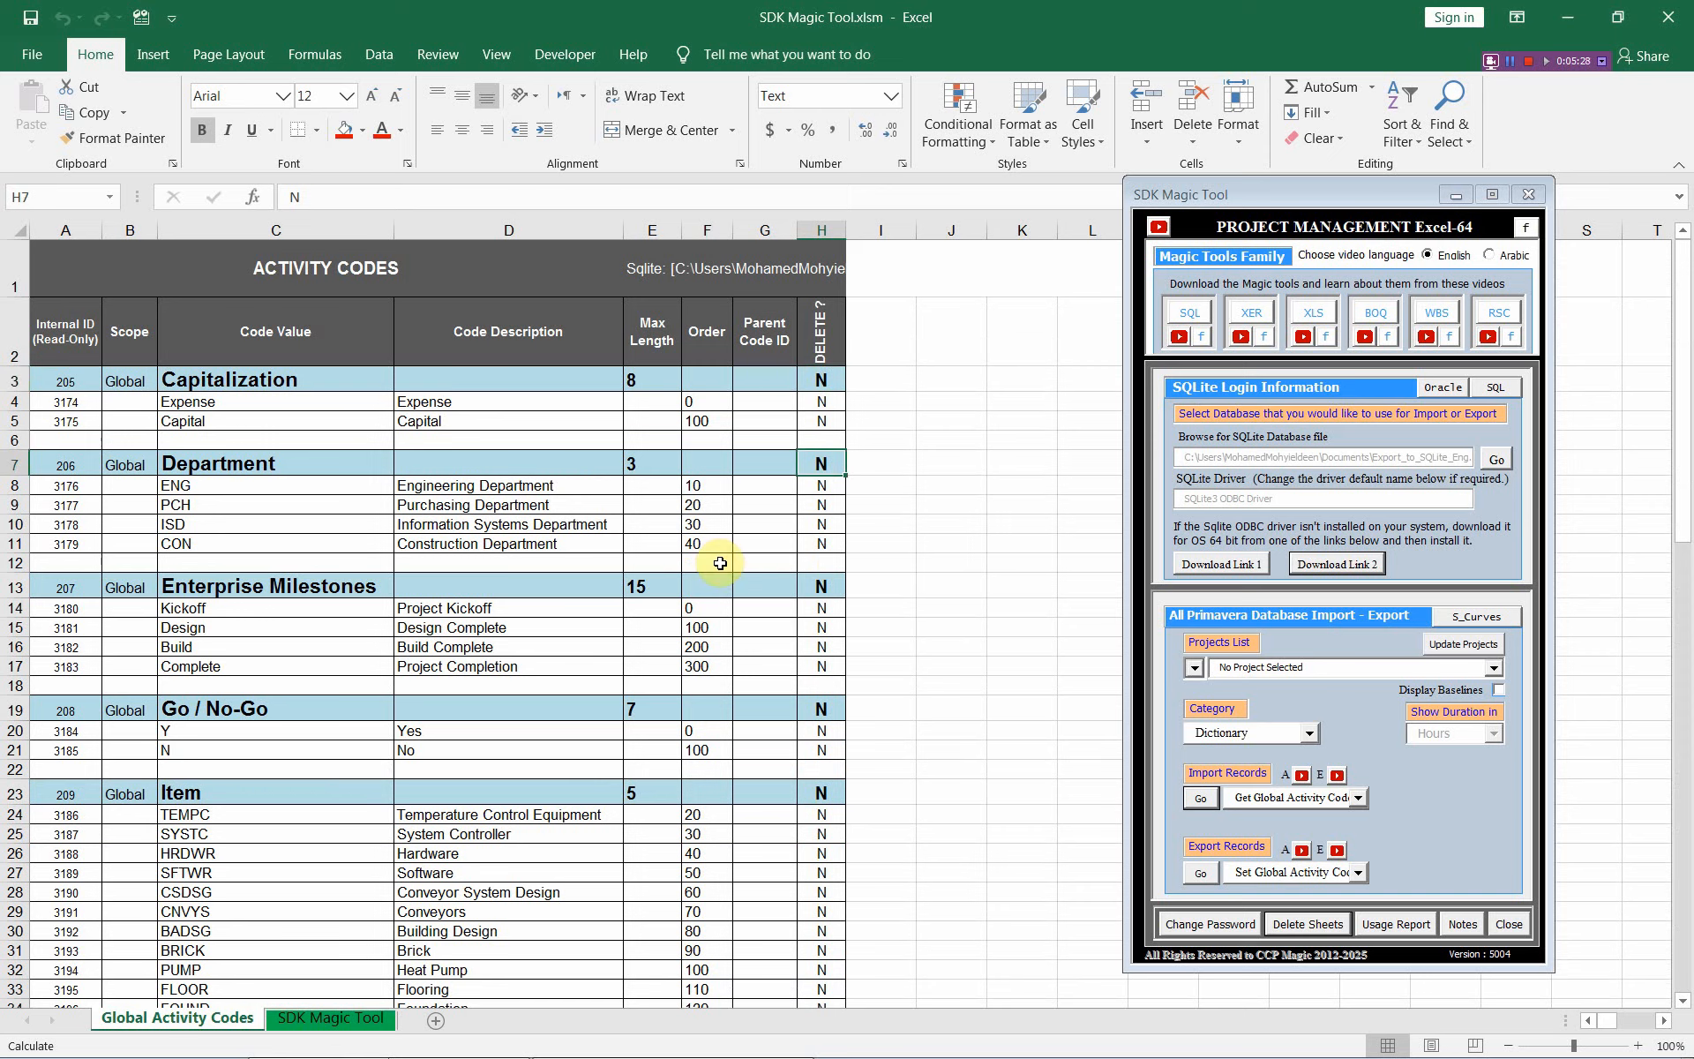
type("y")
left_click(816, 589)
type("y")
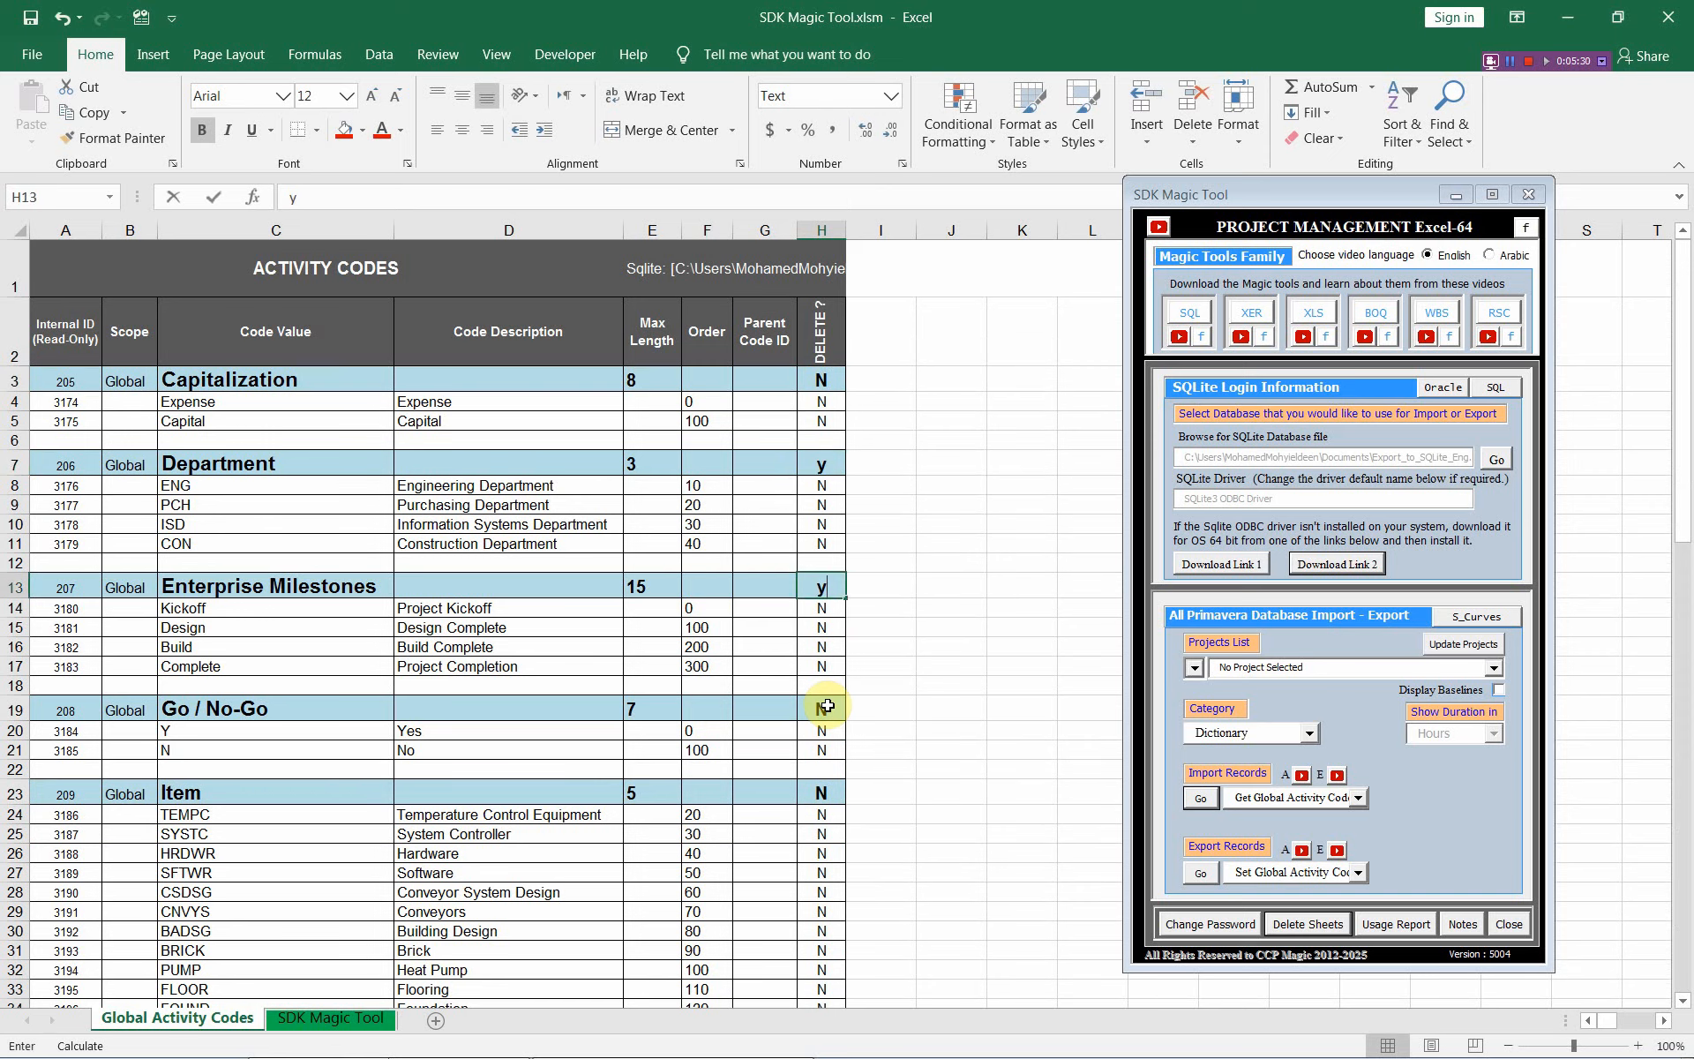
left_click(823, 709)
type("y")
left_click(819, 790)
type("y")
Flag Key Milestones, Phase, Reason for Delay and Release with y in H40, H43, H58 and H64
scroll(818, 832, "down", 3)
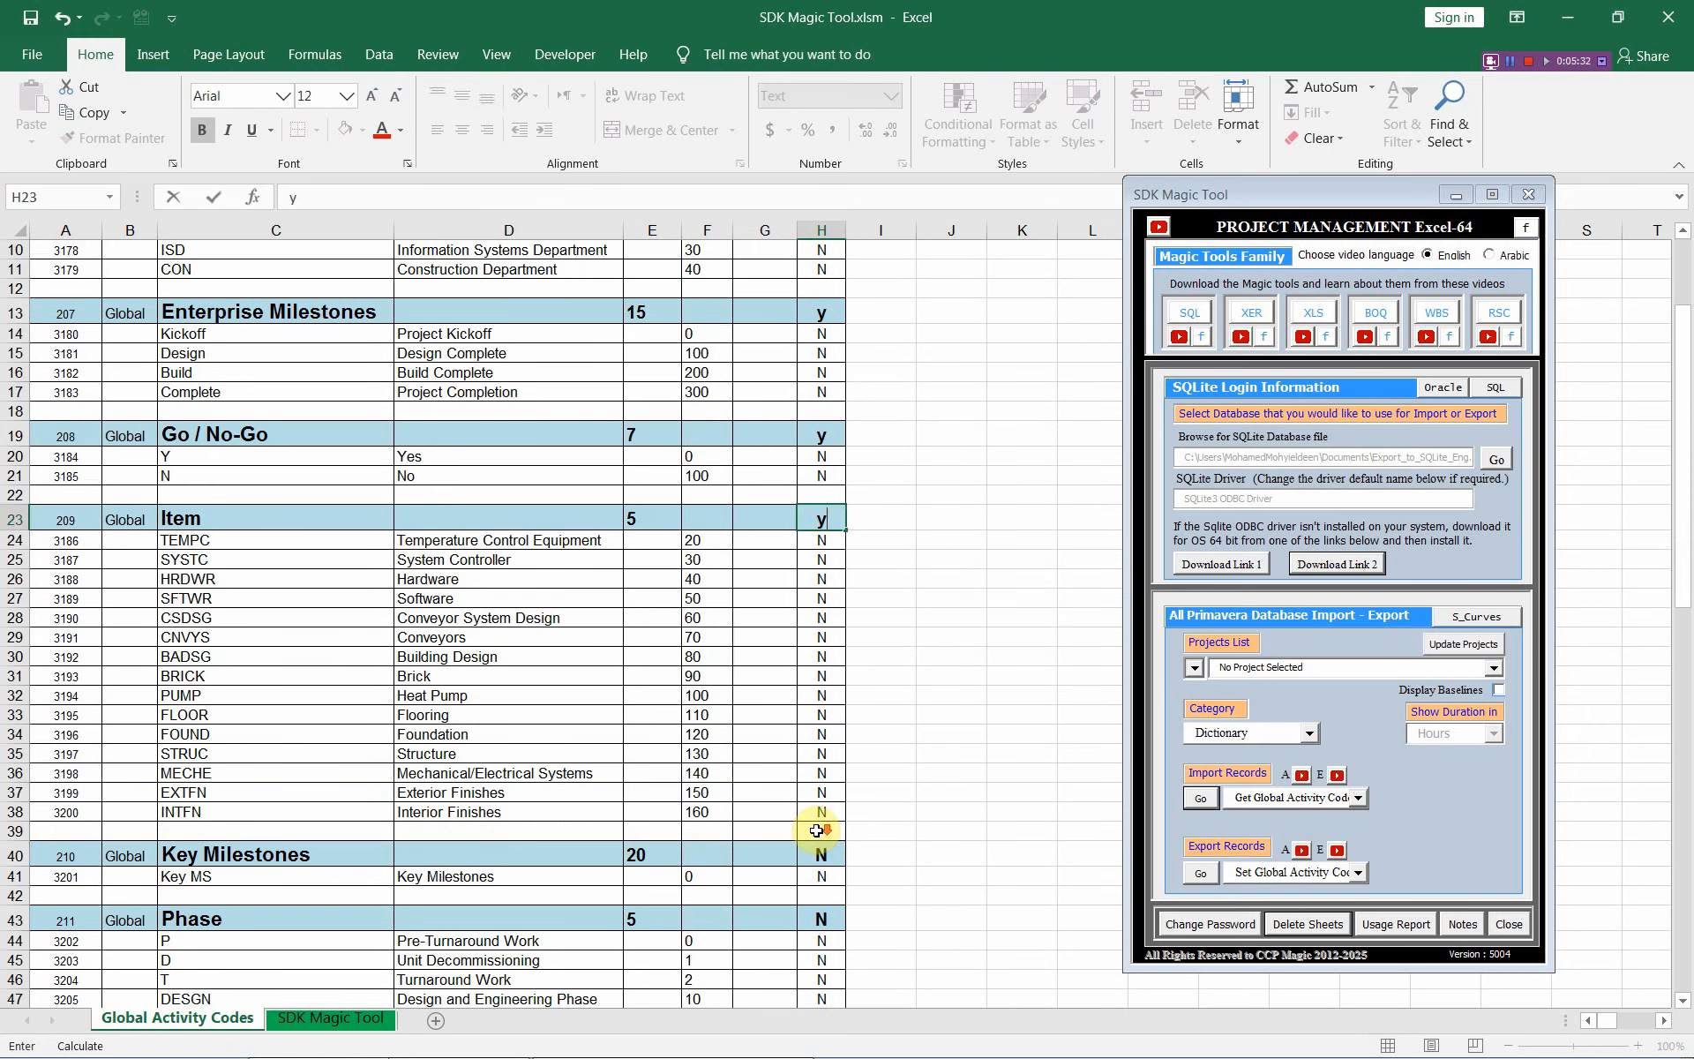
left_click(819, 854)
type("y")
left_click(821, 924)
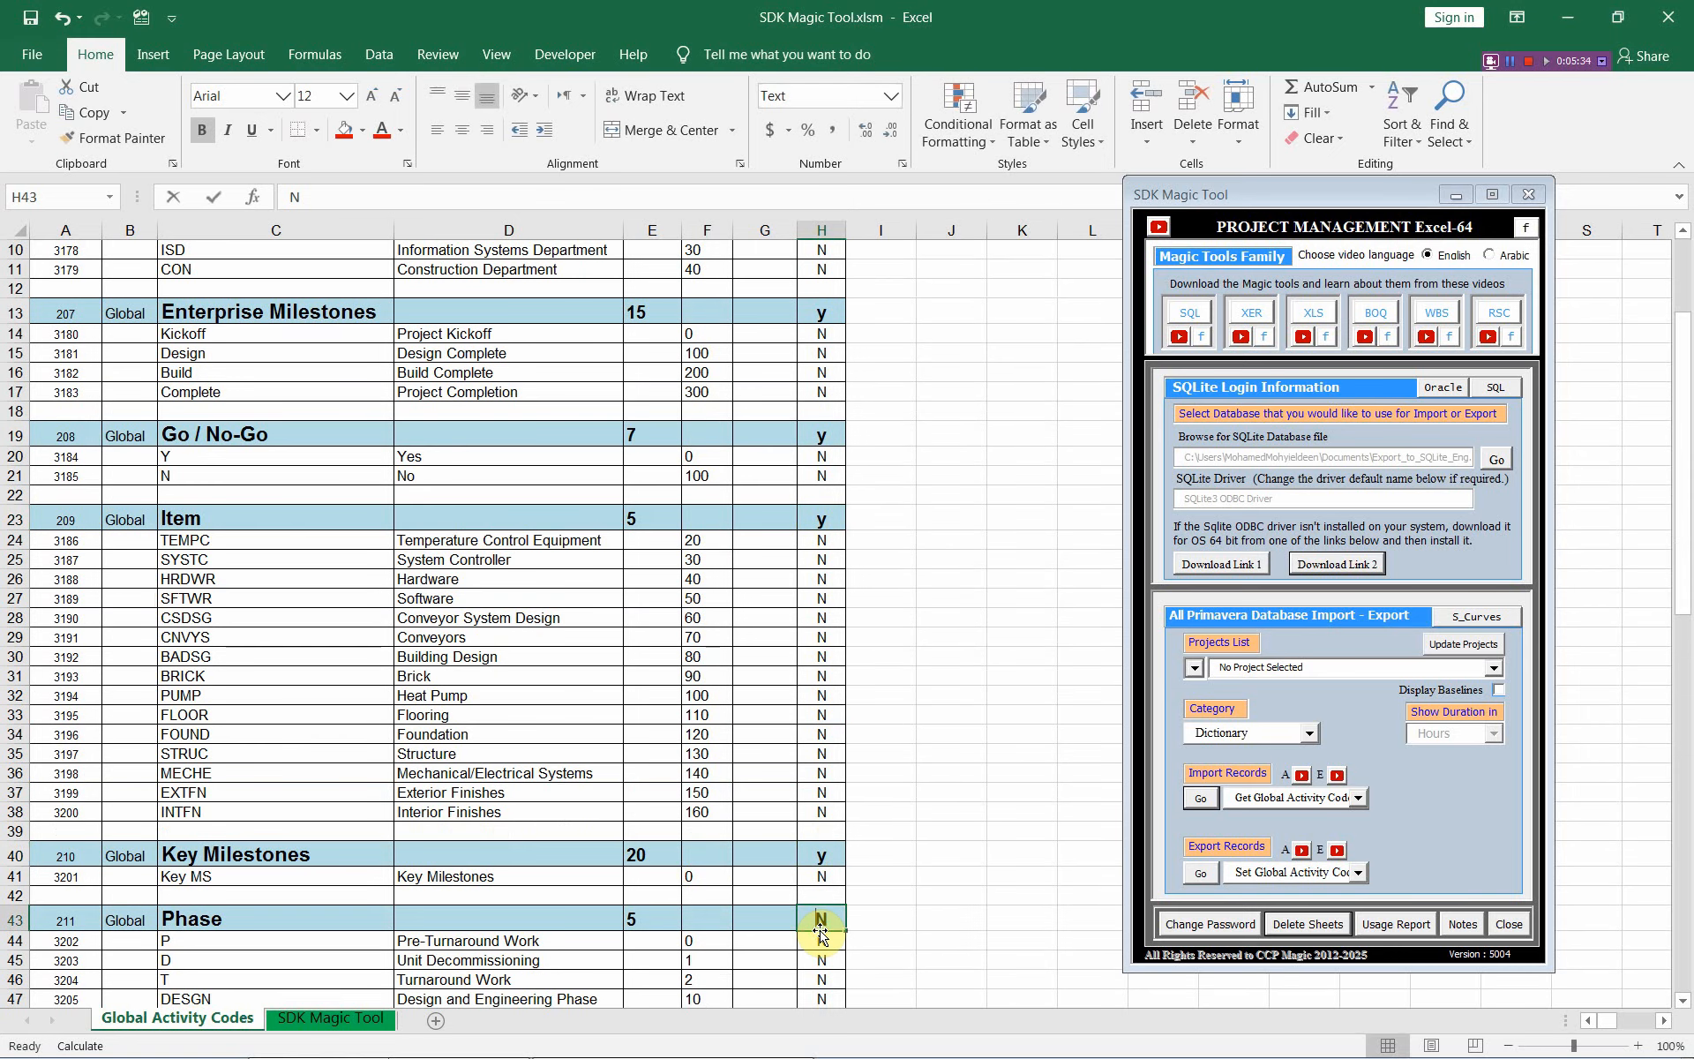
type("y")
scroll(821, 918, "down", 5)
left_click(821, 907)
type("y")
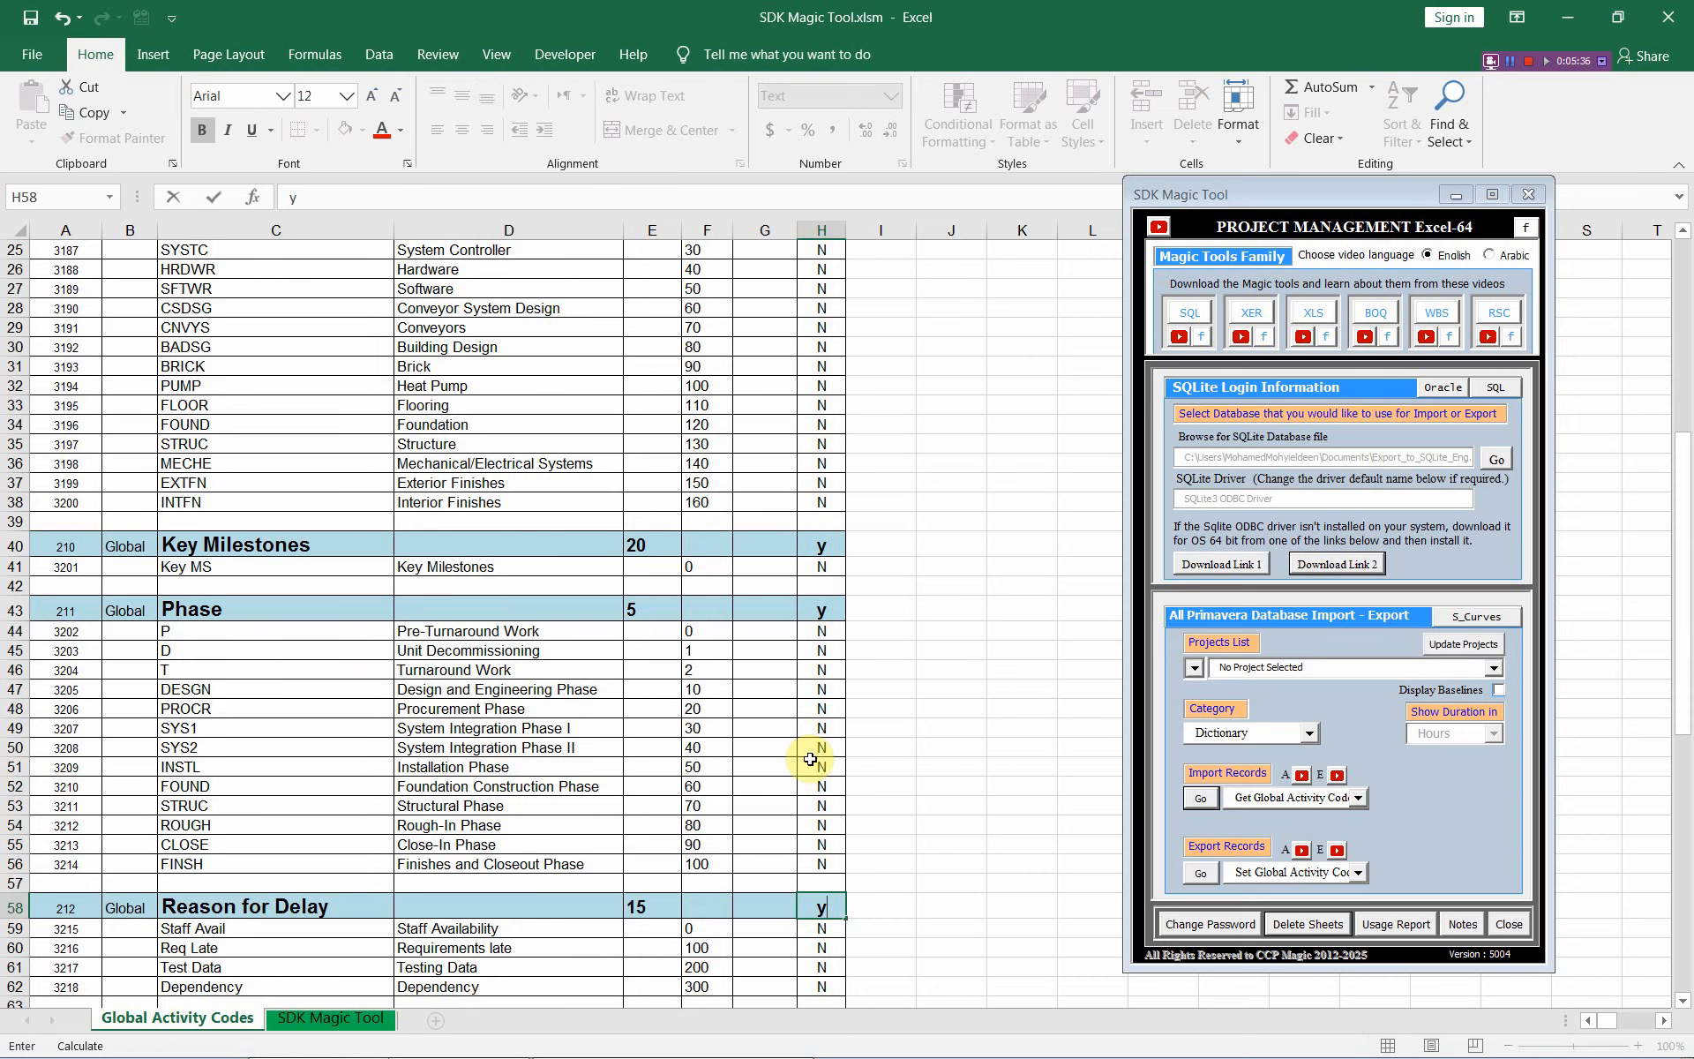
scroll(810, 759, "down", 3)
left_click(823, 853)
type("y")
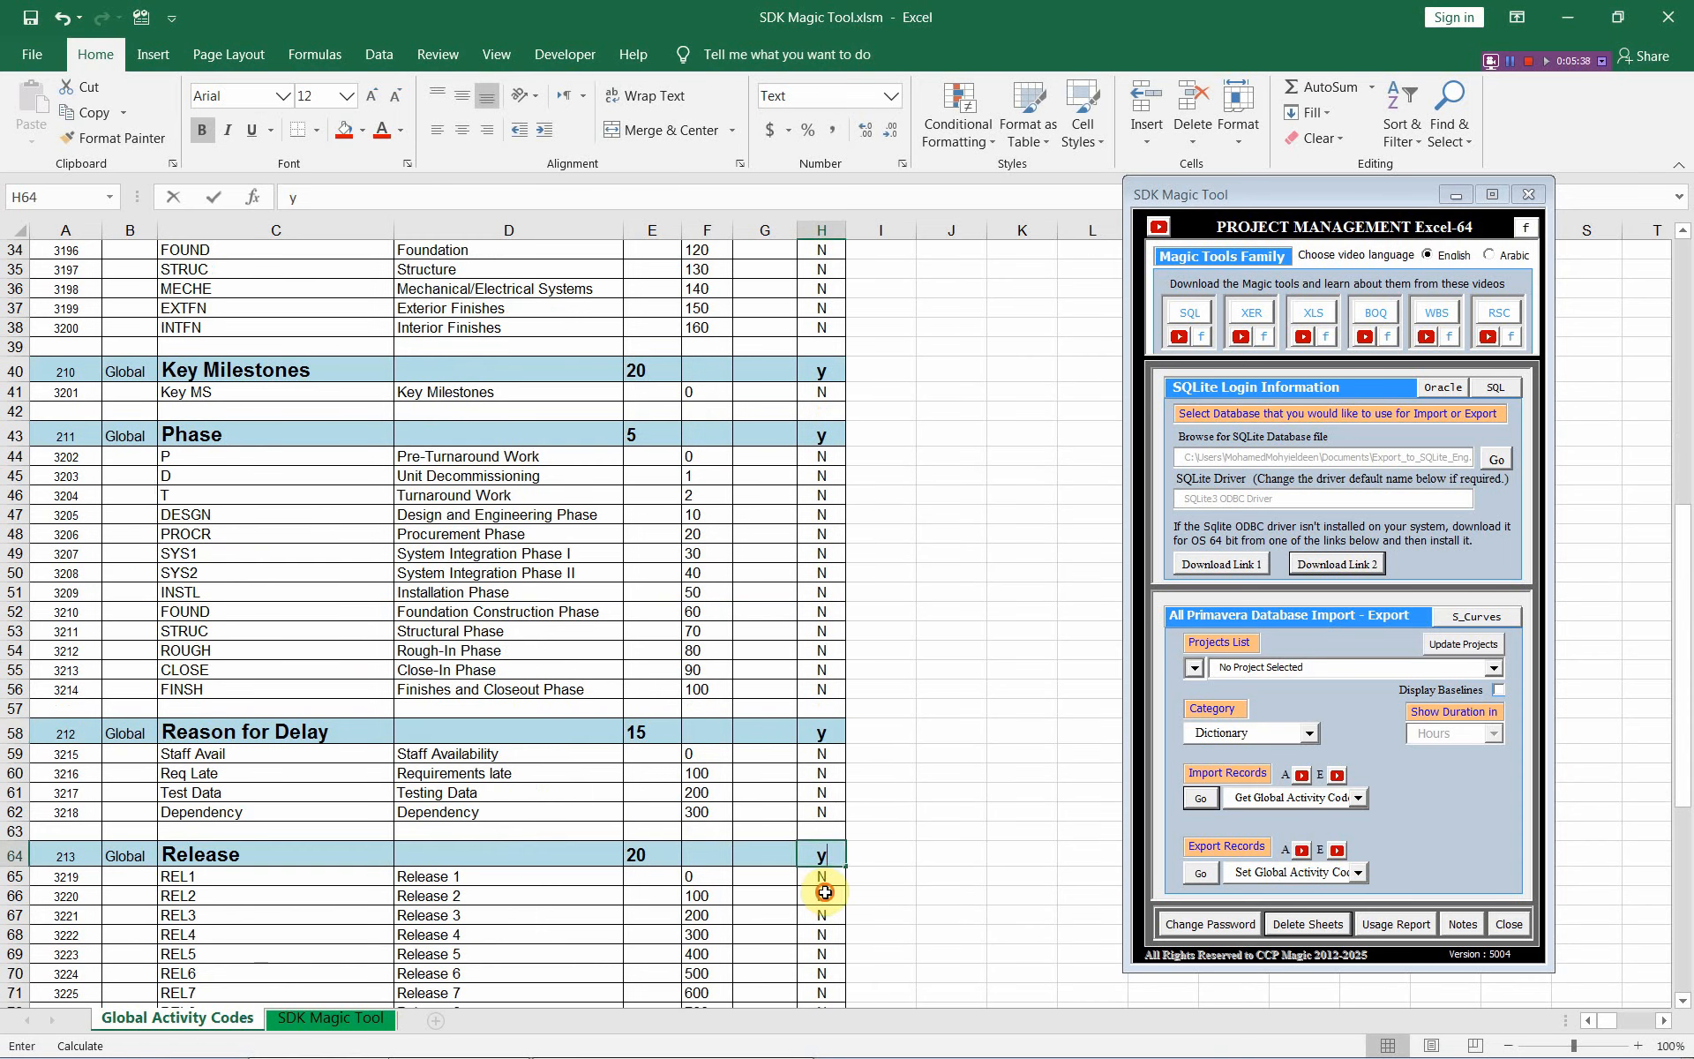
left_click(825, 893)
scroll(812, 830, "down", 8)
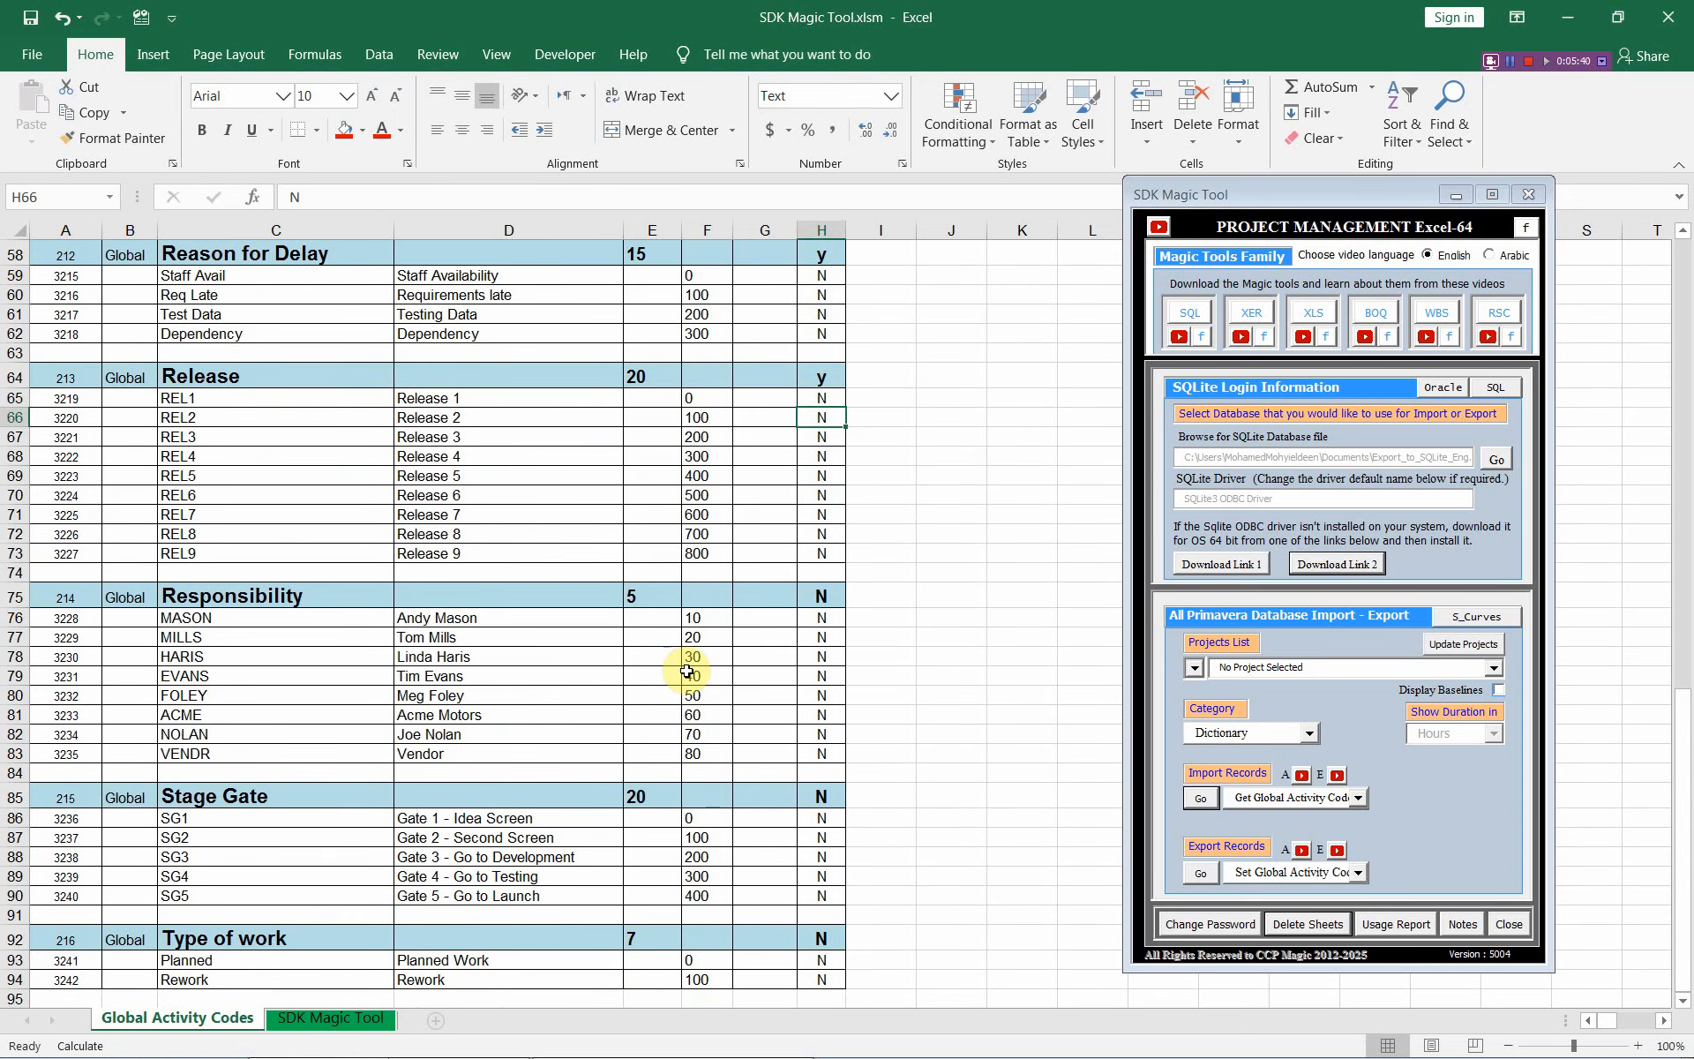
Export the y-flagged code types to P6, confirm their permanent deletion, and acknowledge the database update
left_click(1201, 874)
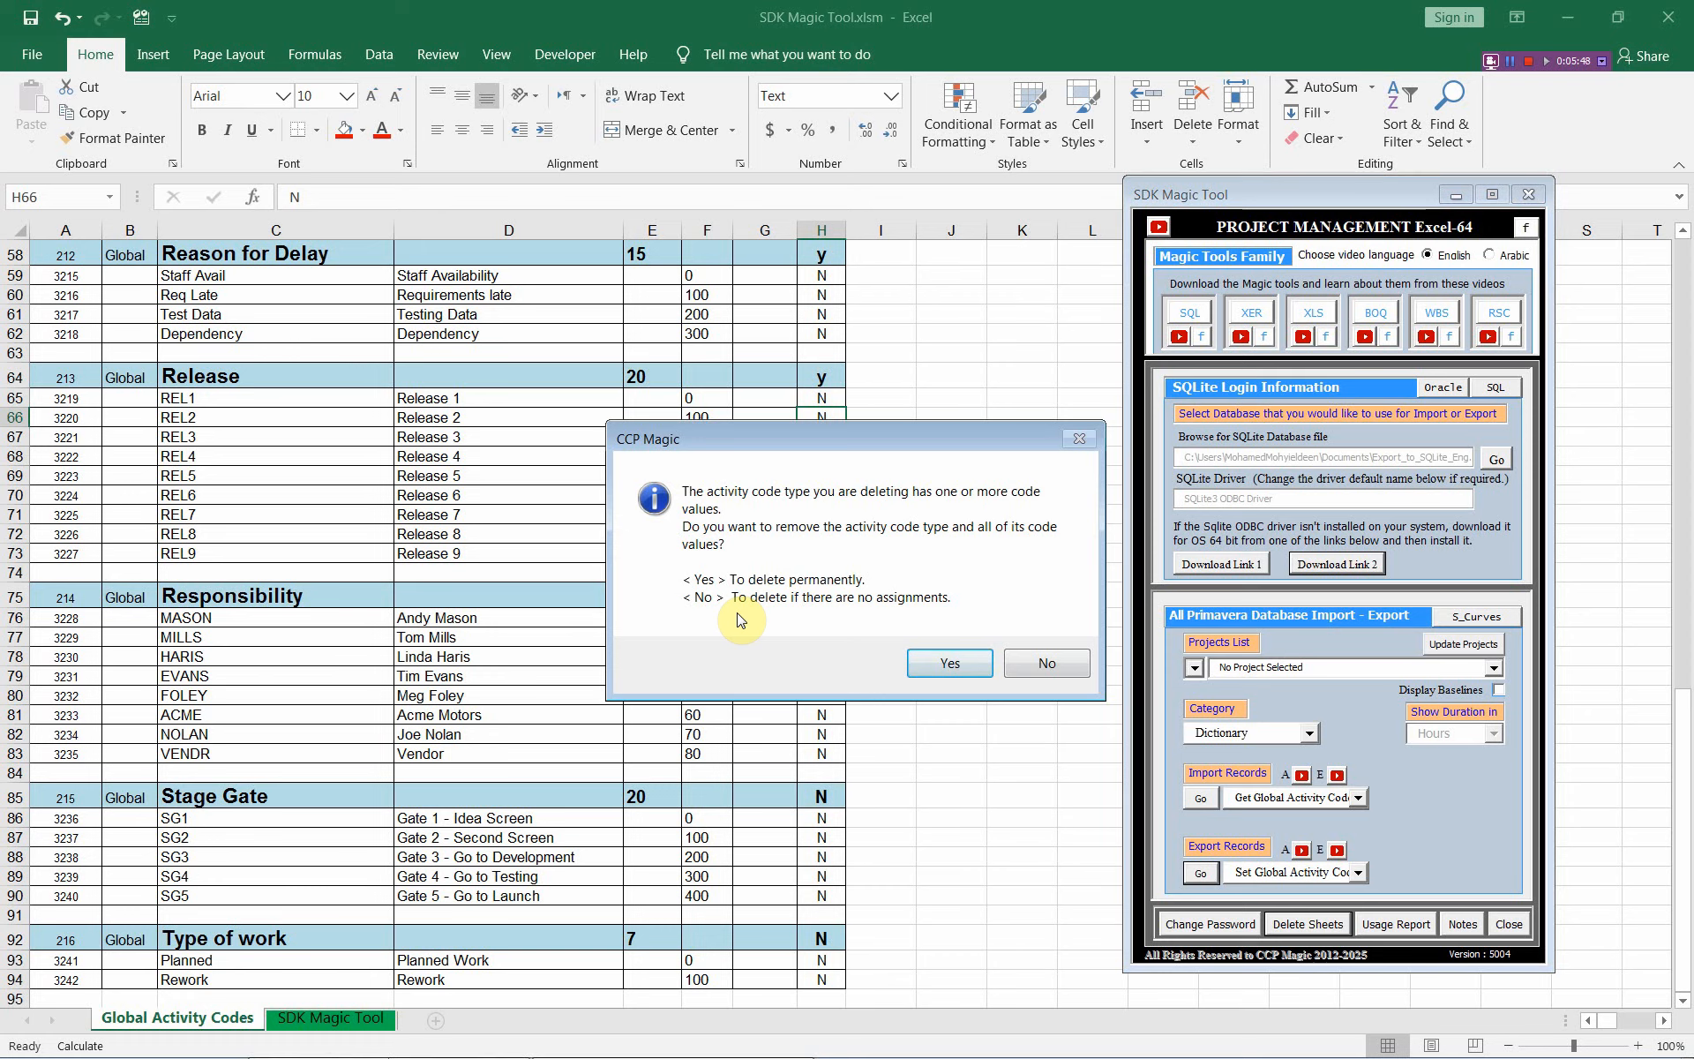
left_click(945, 657)
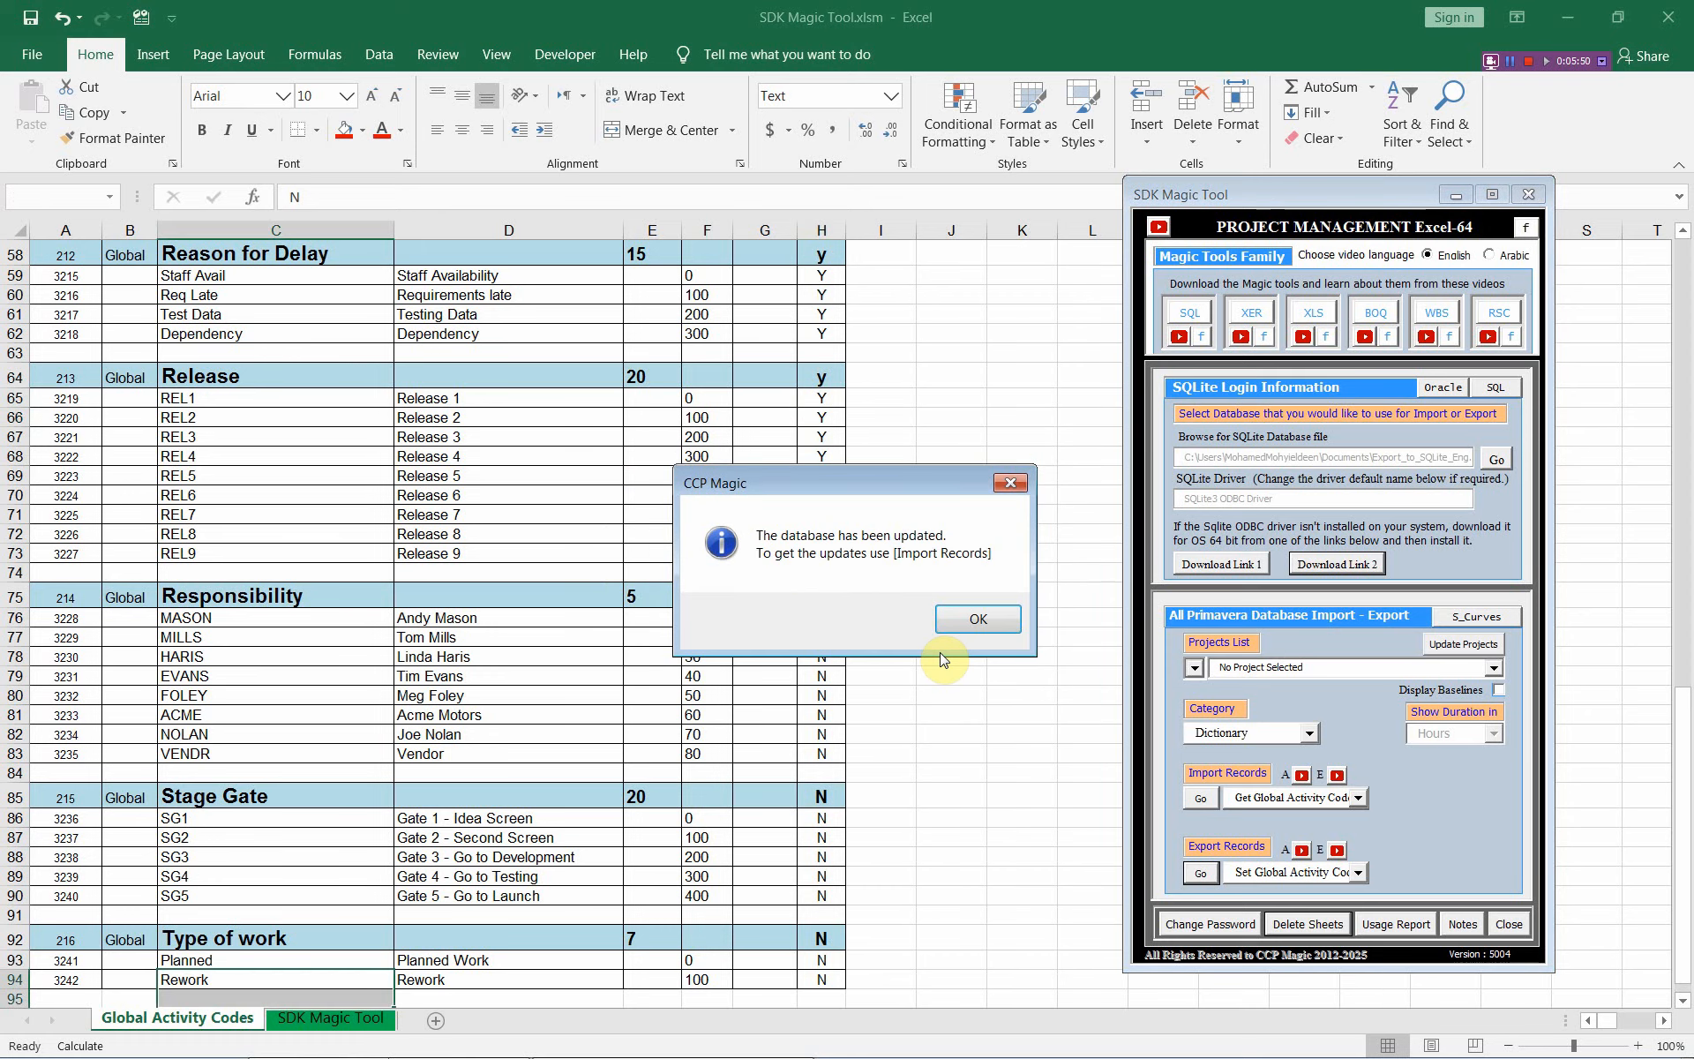
left_click(971, 620)
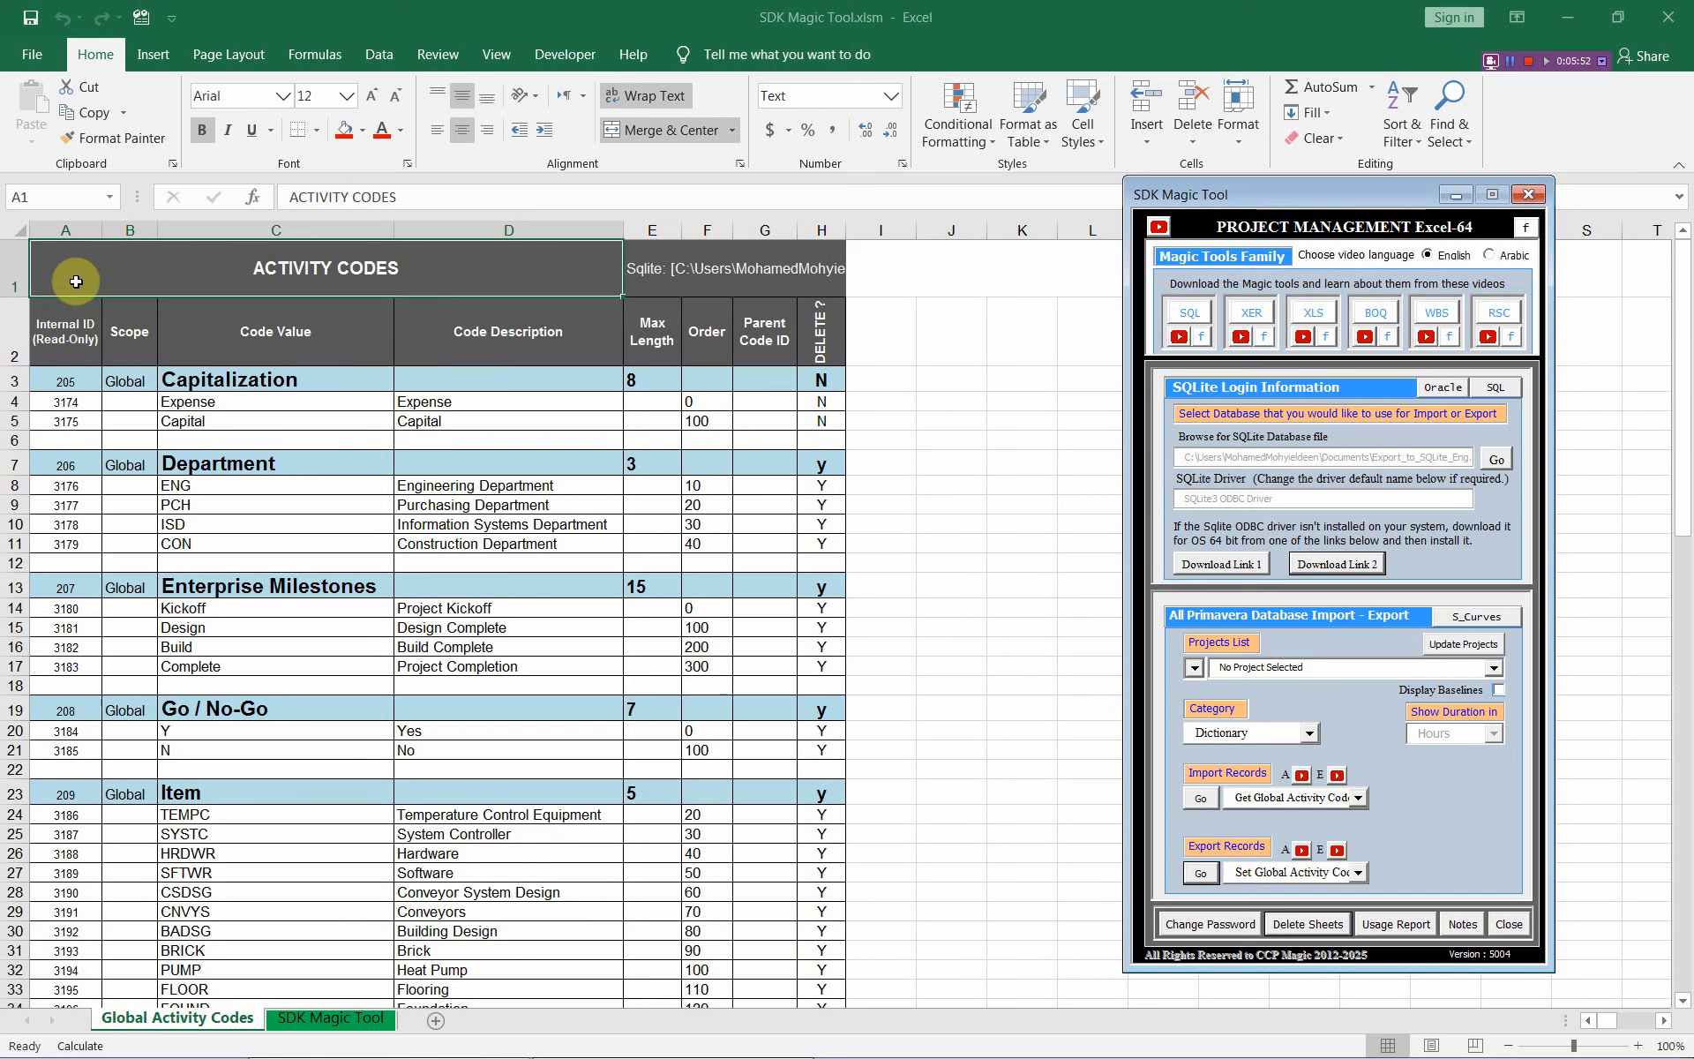
Re-import the global activity codes, leaving Capitalization, Responsibility, Stage Gate and Type of work
left_click(1202, 799)
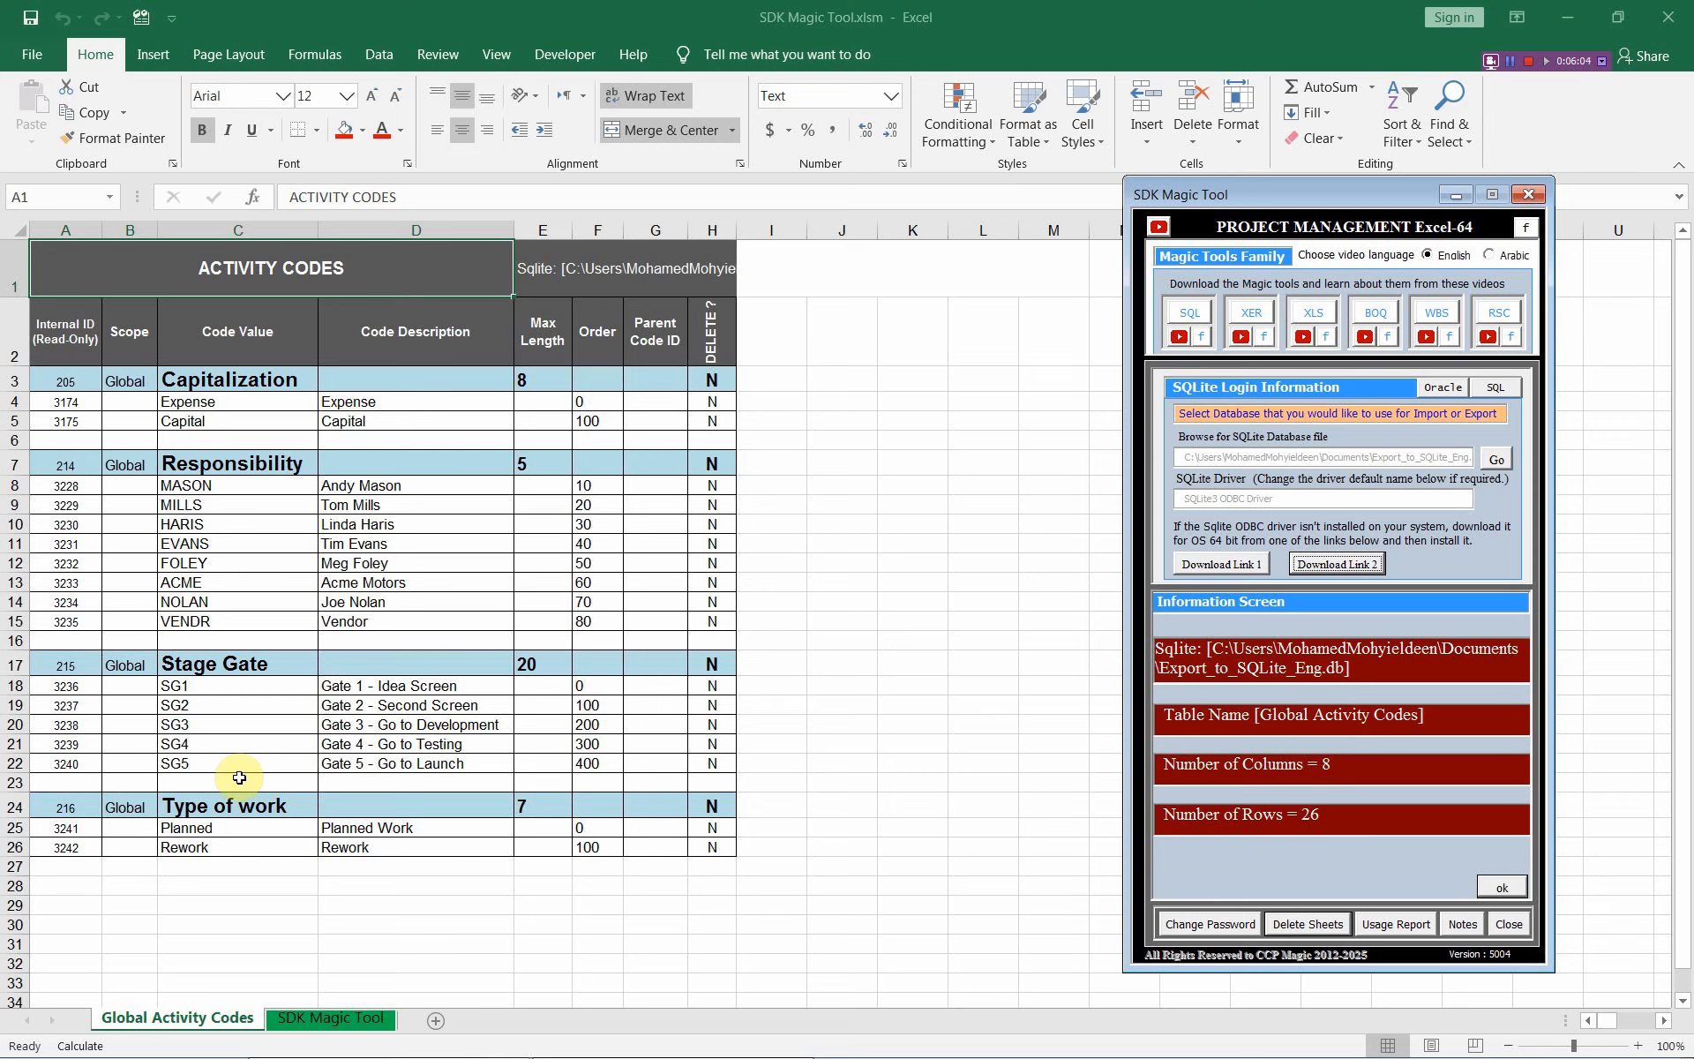
Rename Stage Gate values SG1–SG5 in C18–C22 to SG111–SG555, then dismiss the import summary
double_click(203, 688)
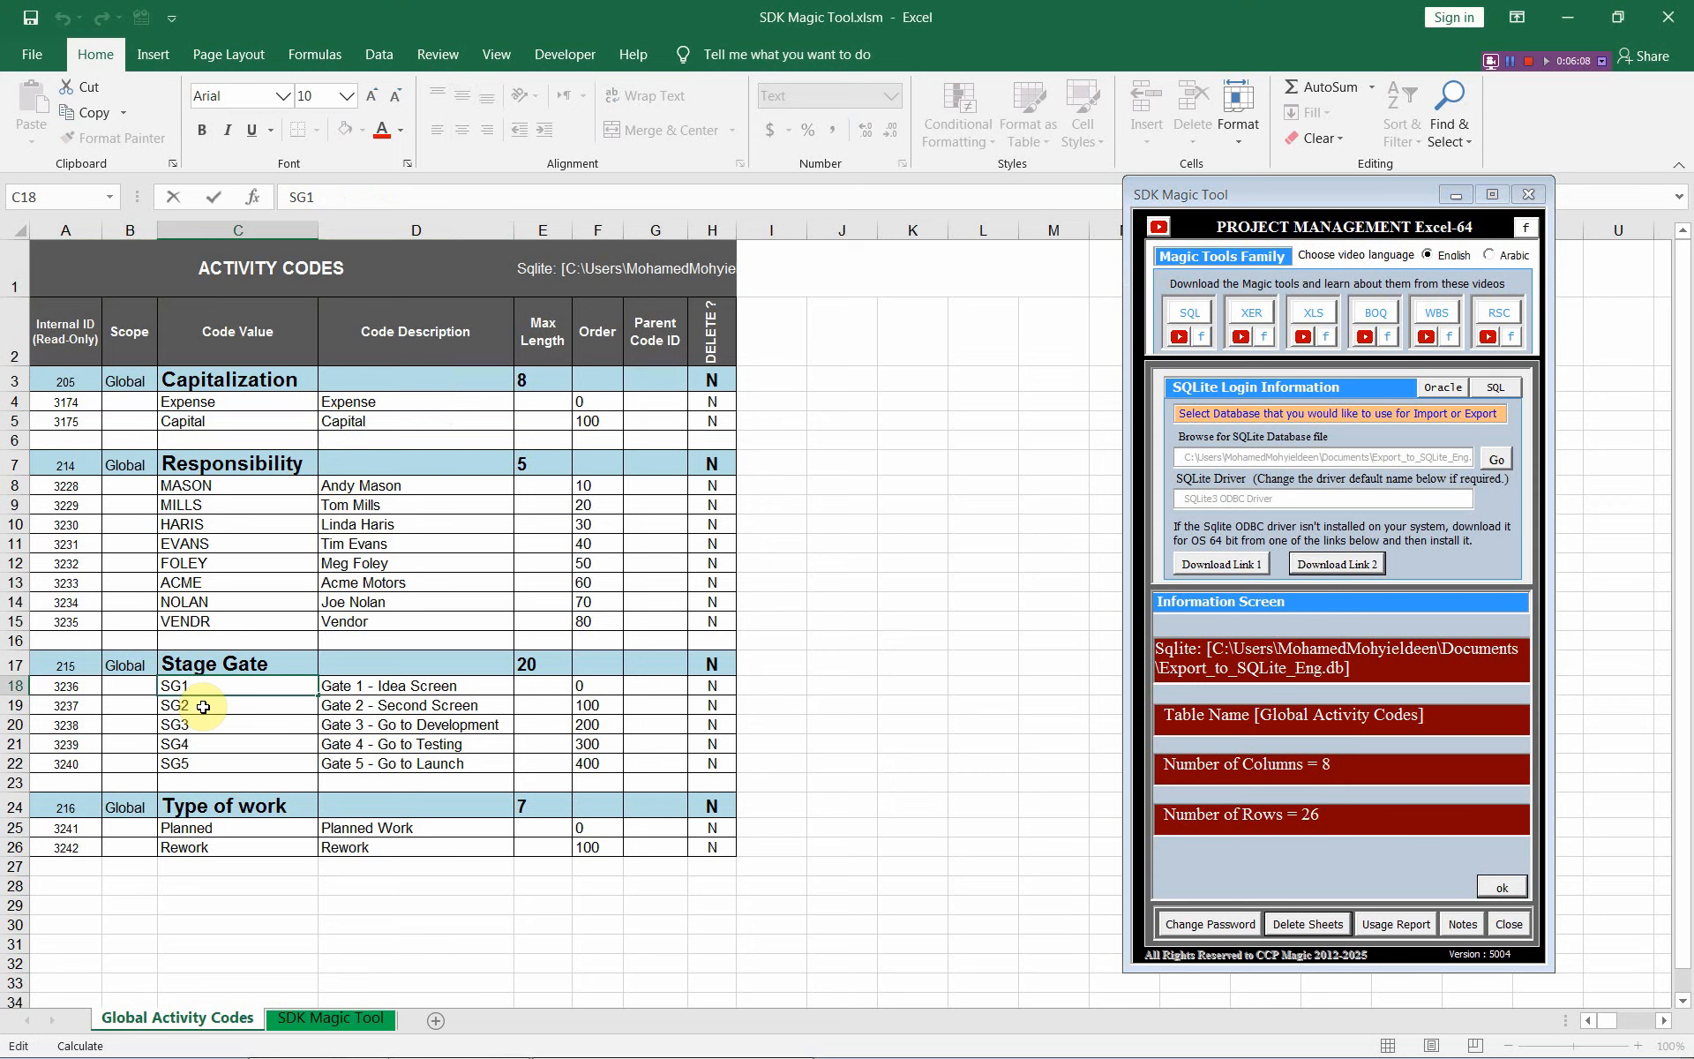
type("11")
double_click(199, 703)
type("22")
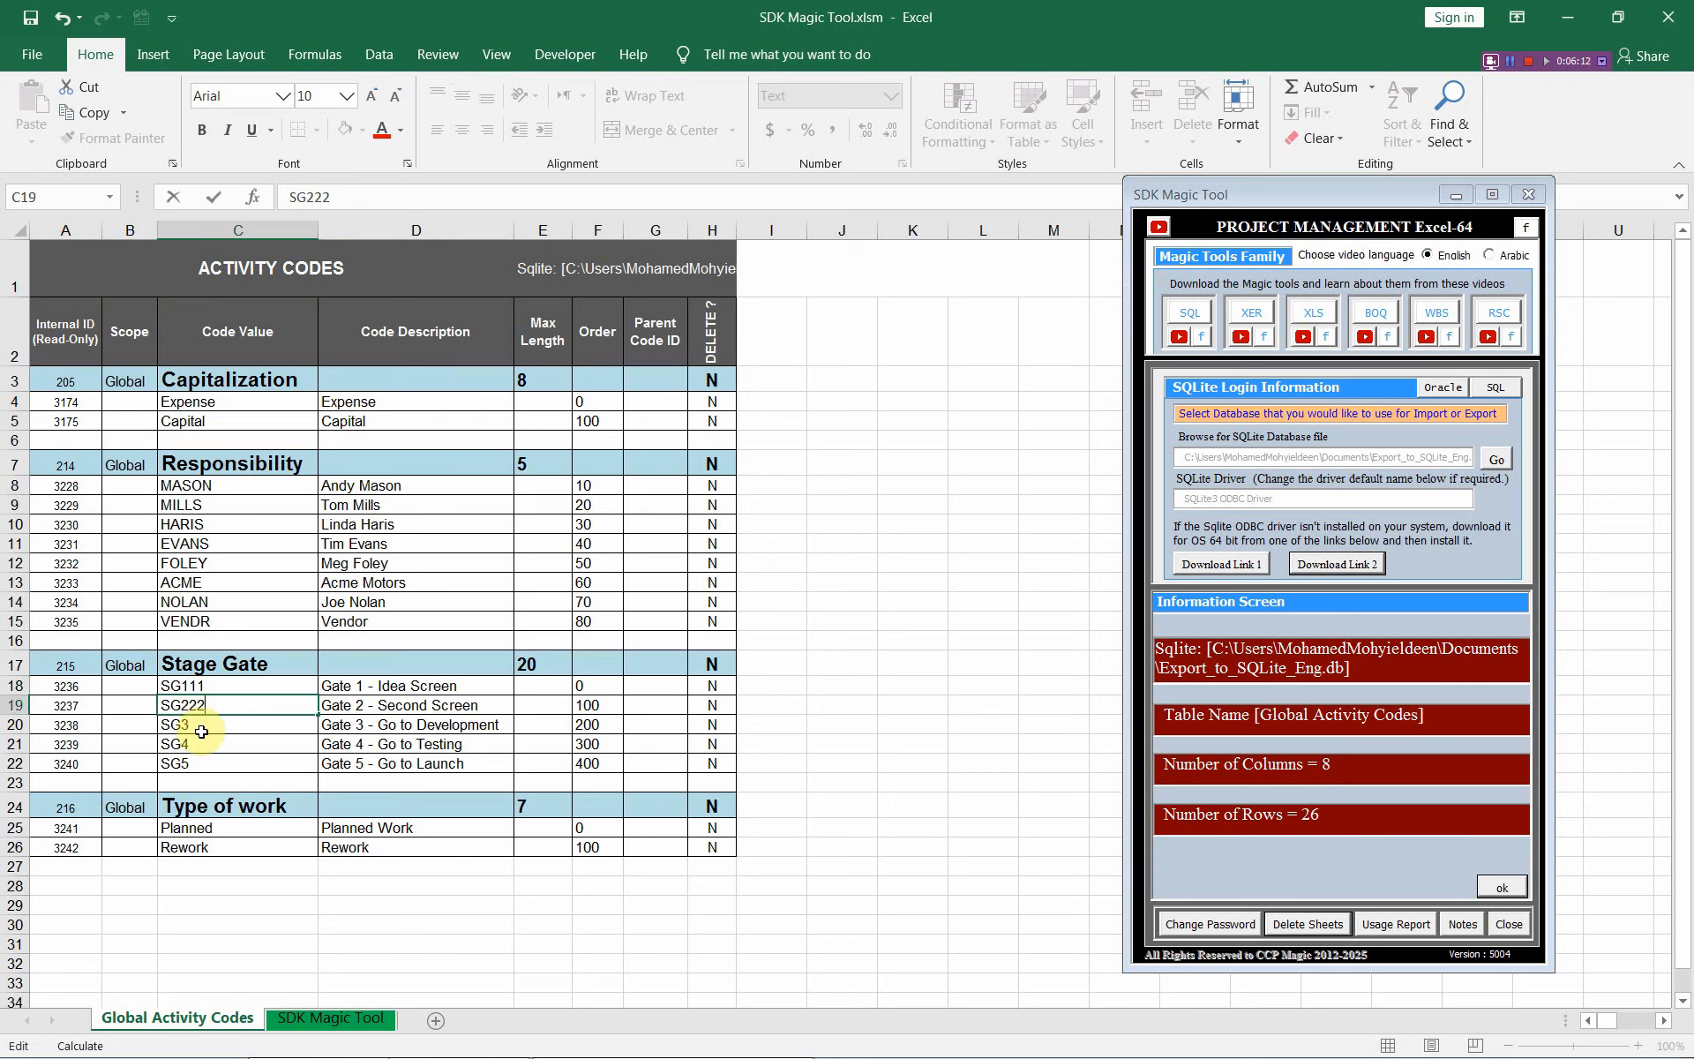
double_click(202, 725)
type("33")
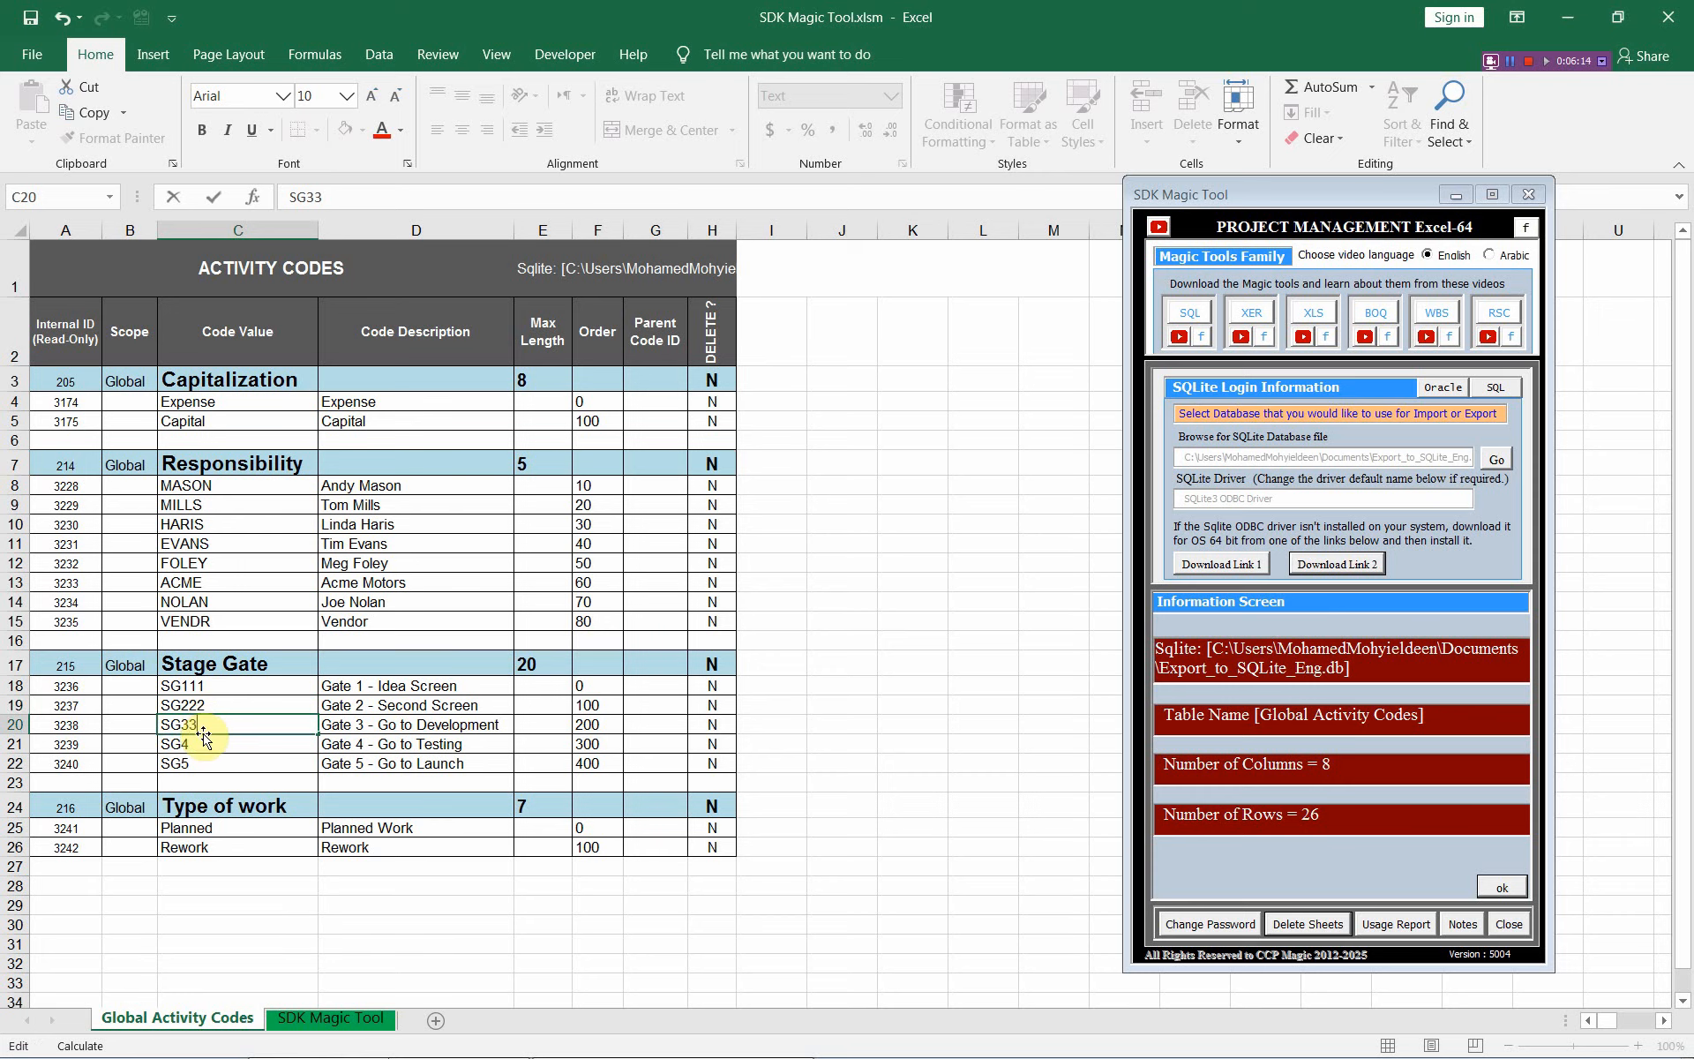
double_click(206, 747)
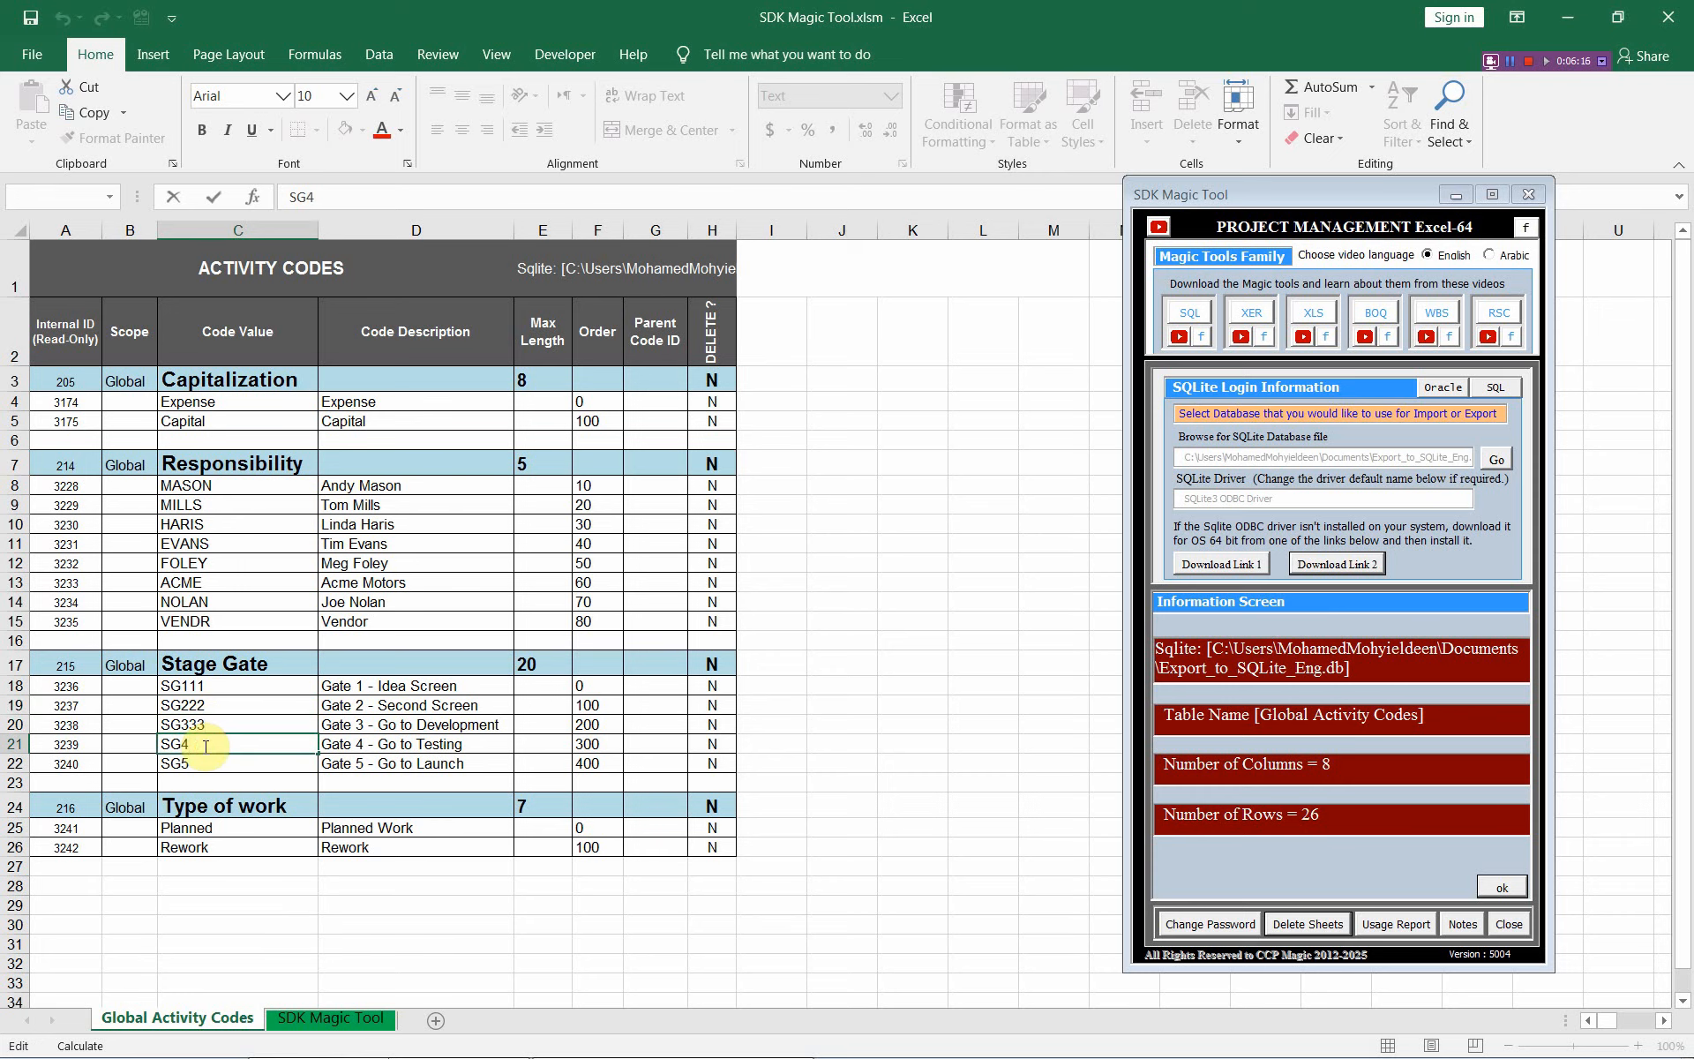
type("44")
double_click(206, 763)
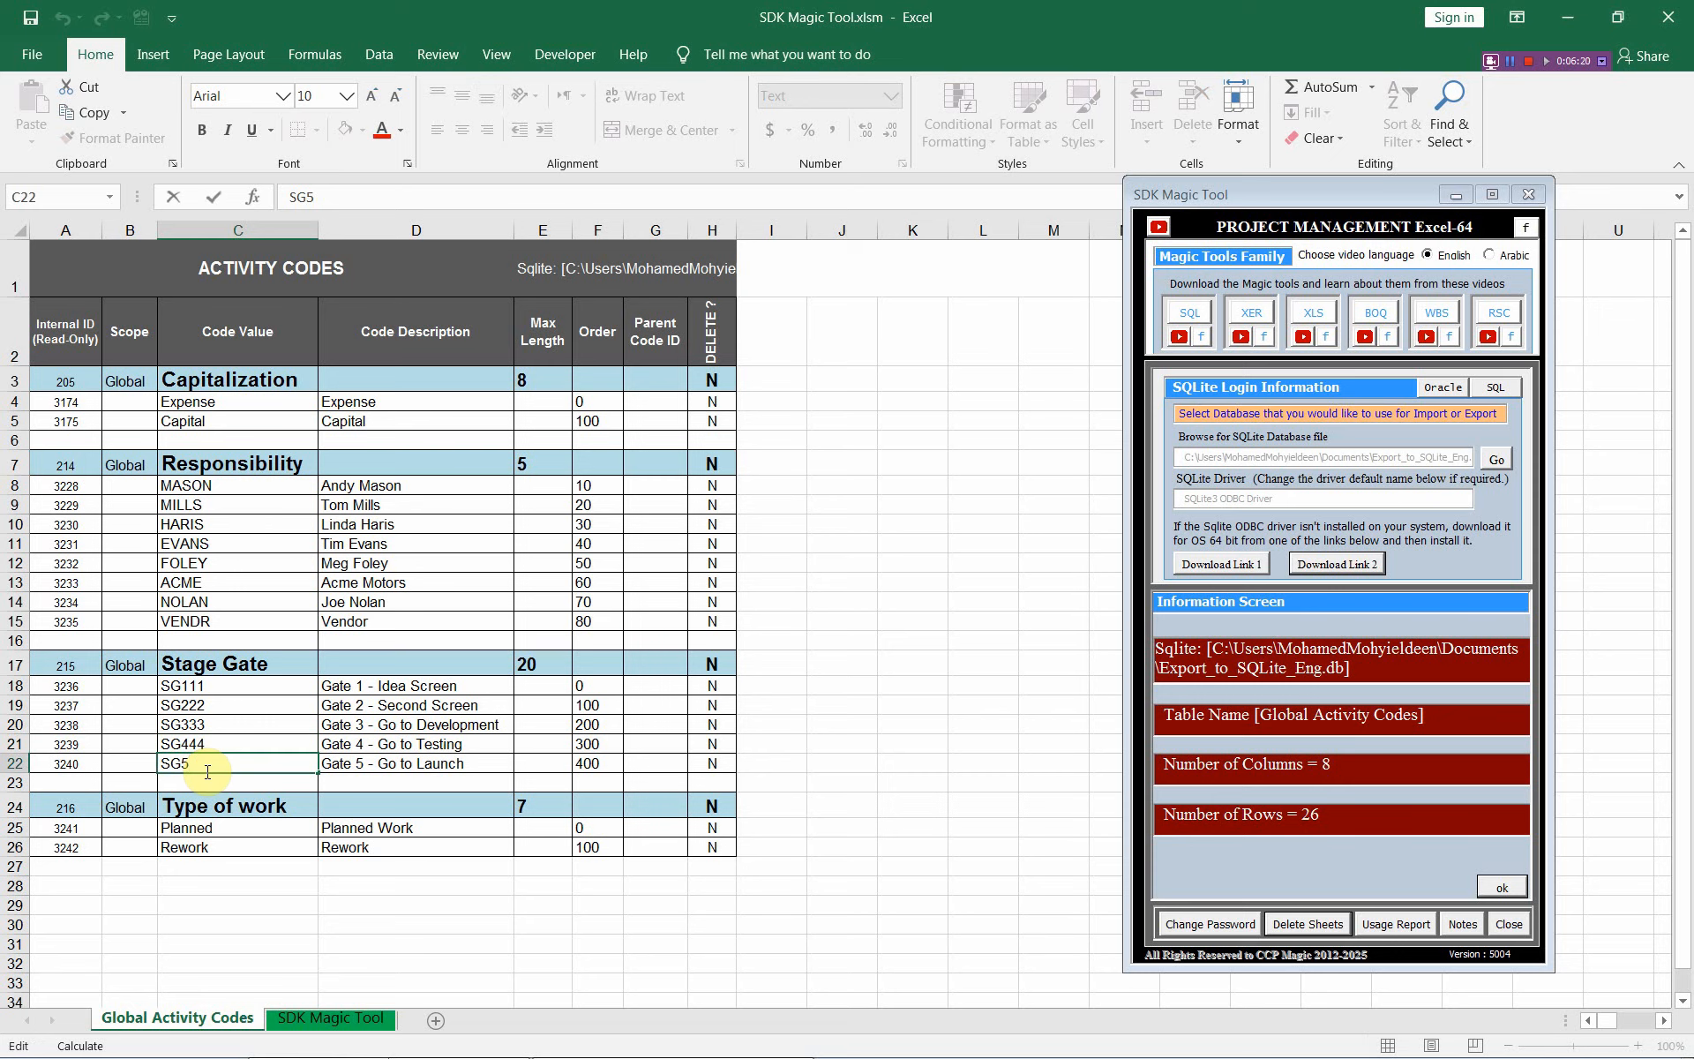
type("55")
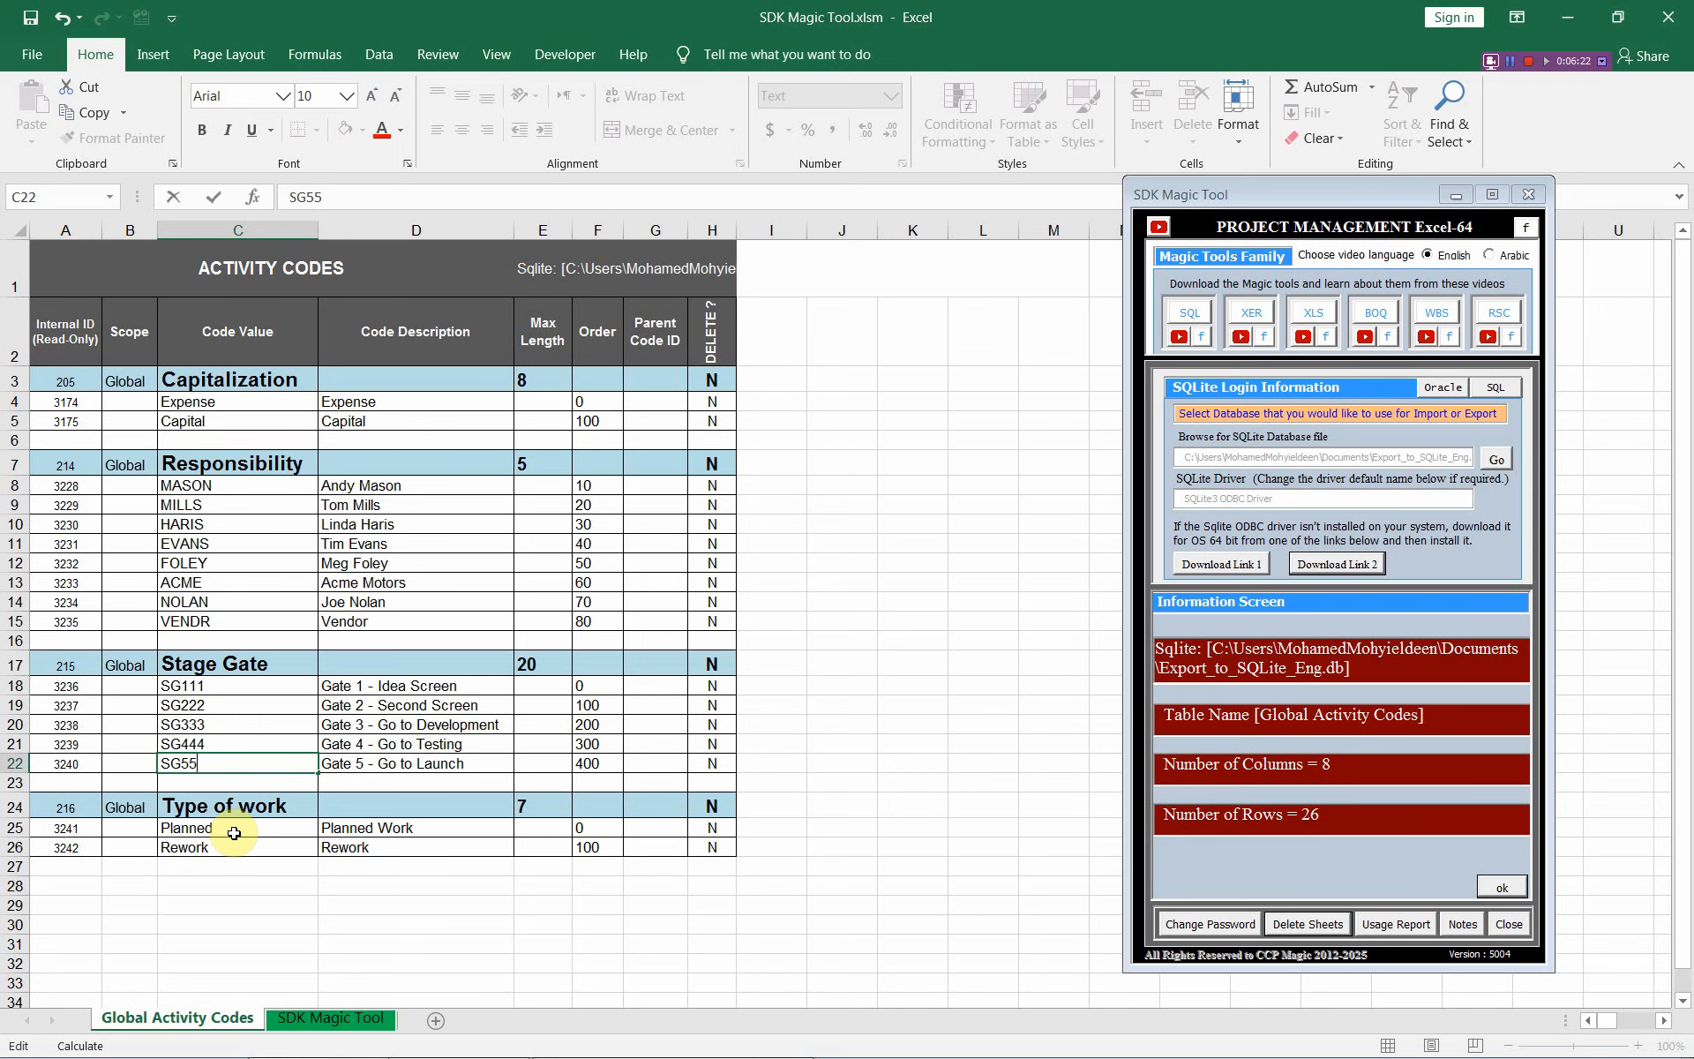
key("Return")
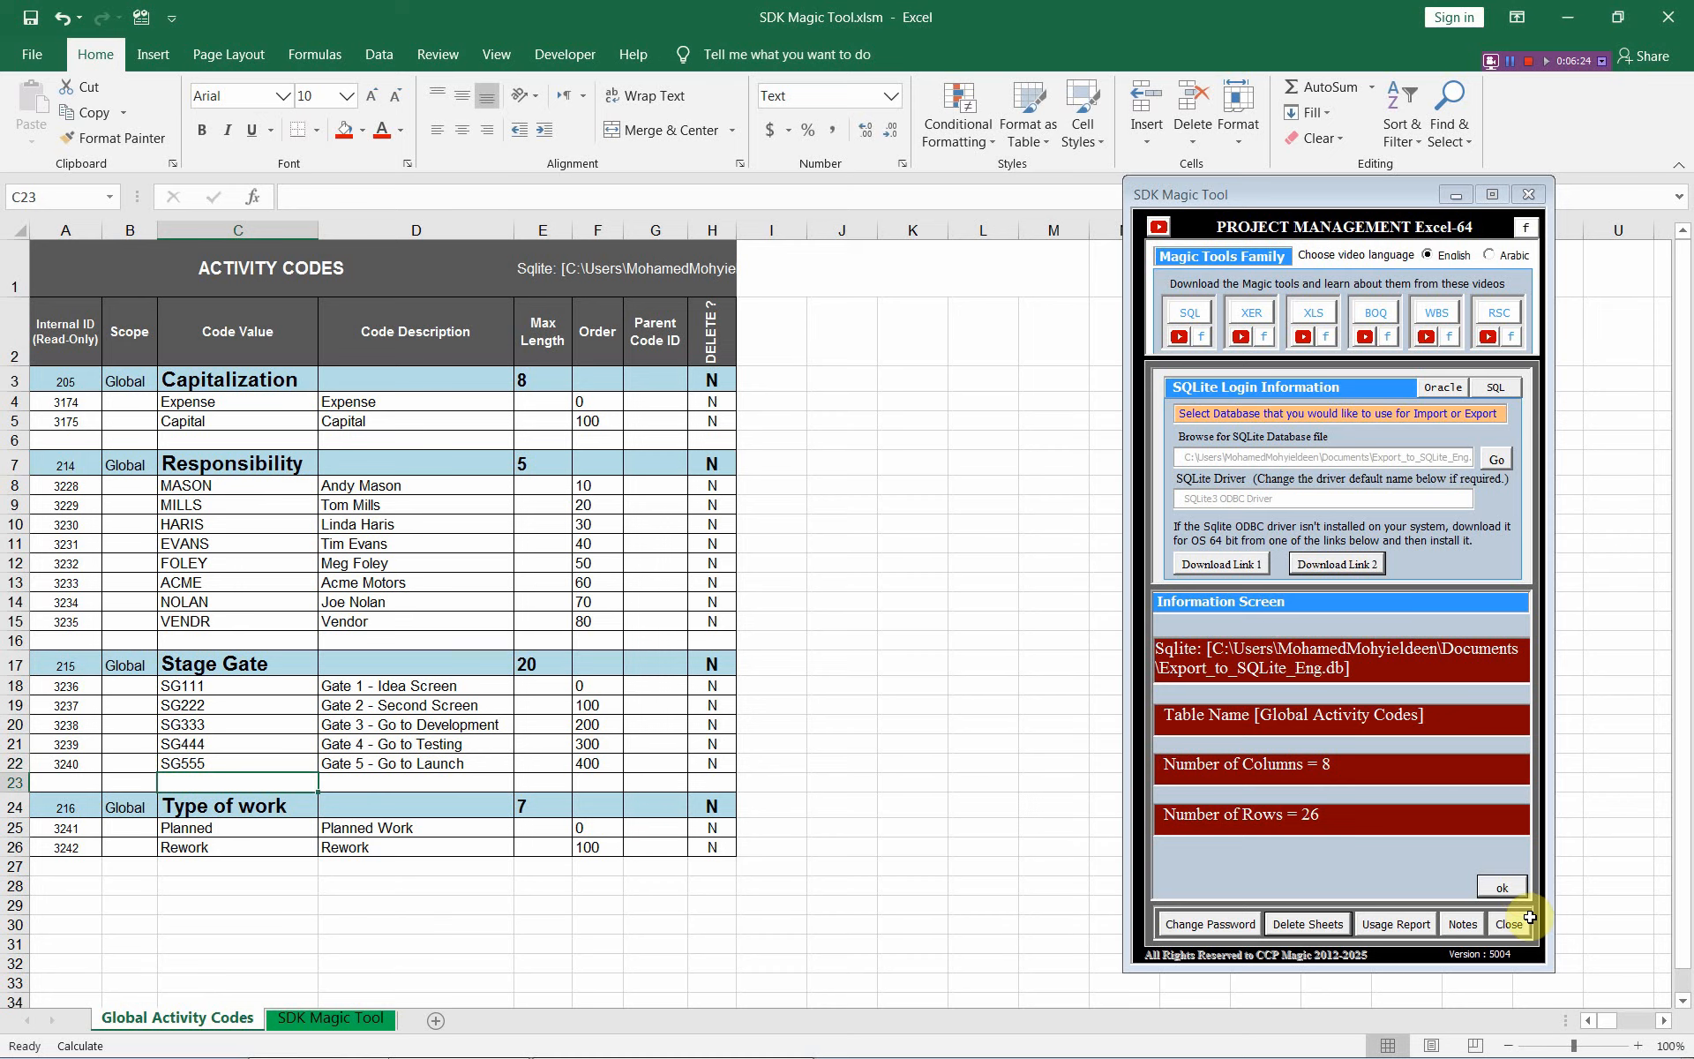
left_click(1520, 890)
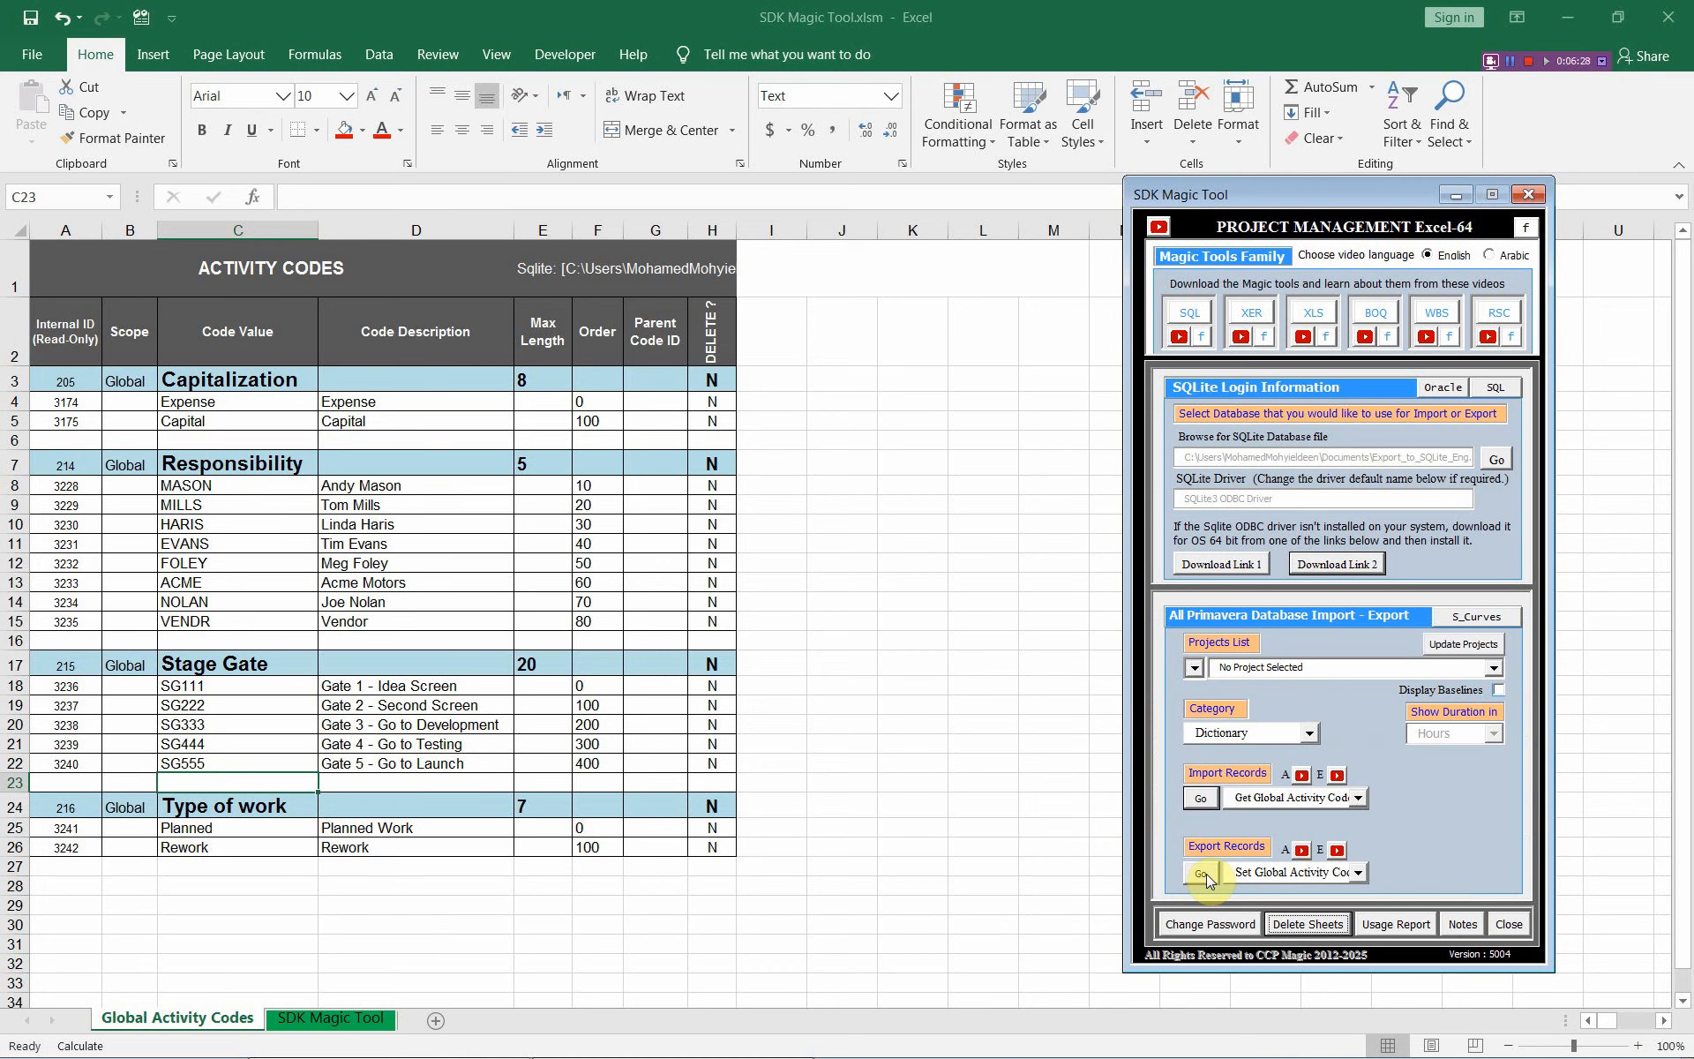
Export the SG111–SG555 values to the database, re-import them, and switch to Primavera P6
left_click(1202, 874)
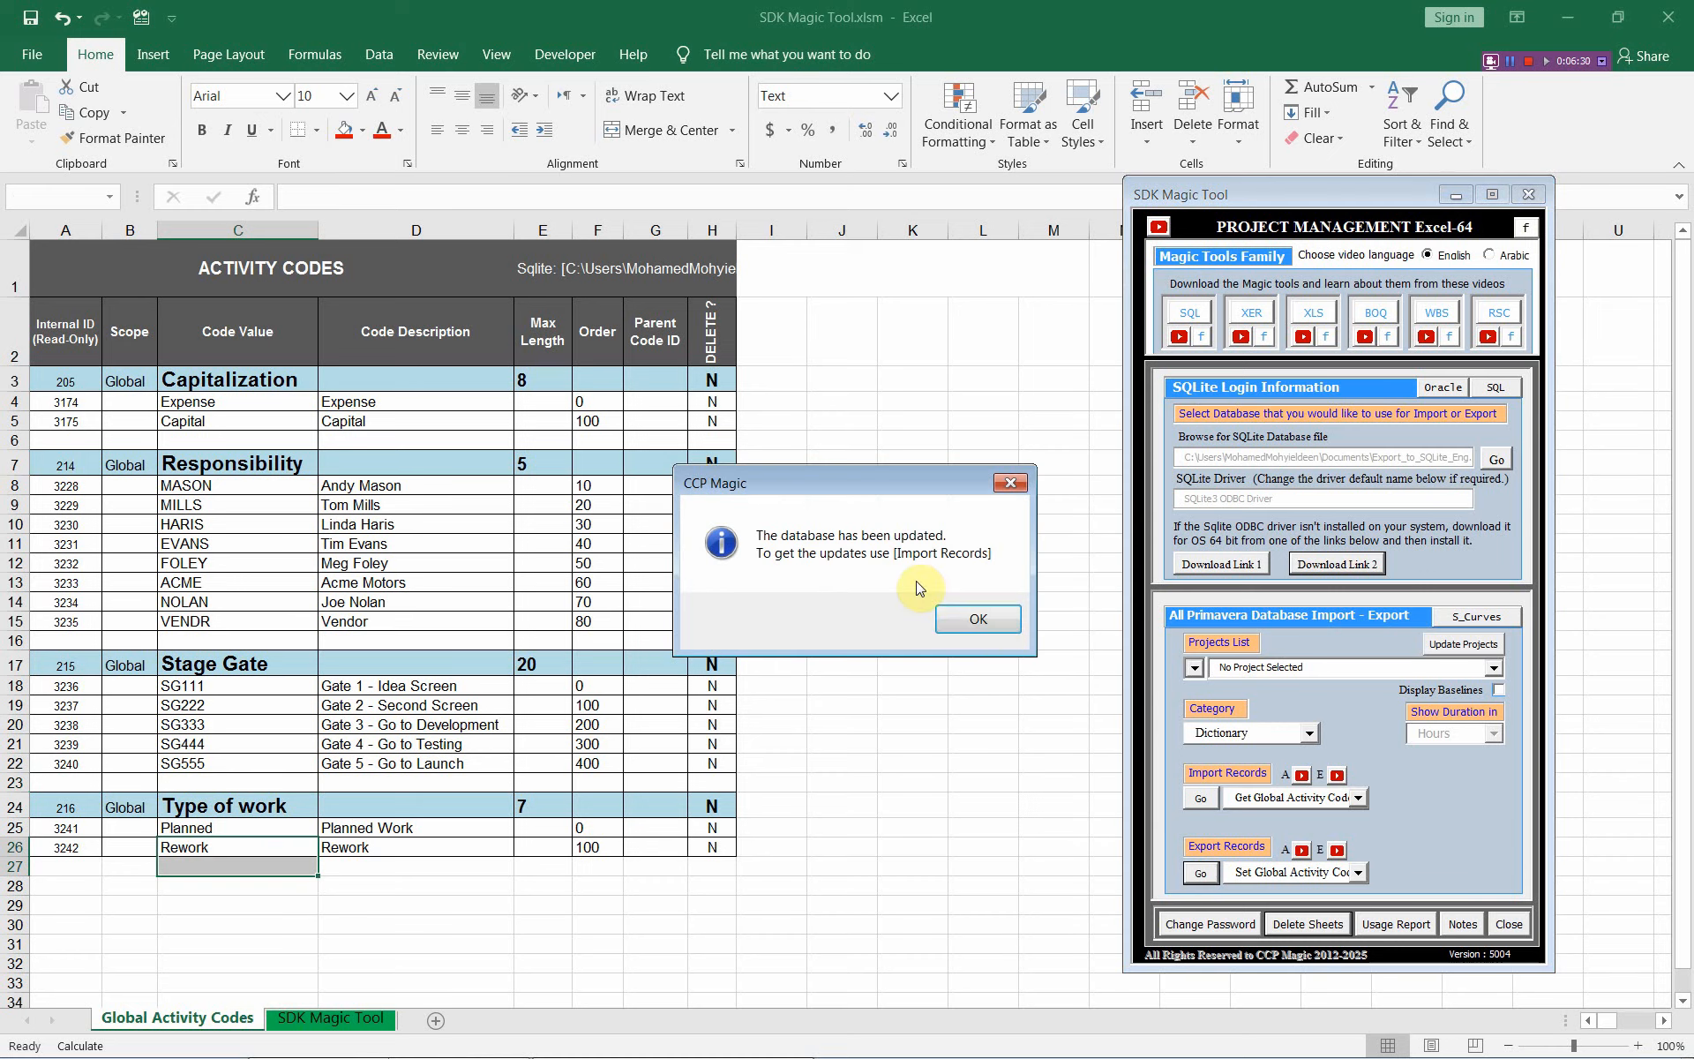
left_click(980, 619)
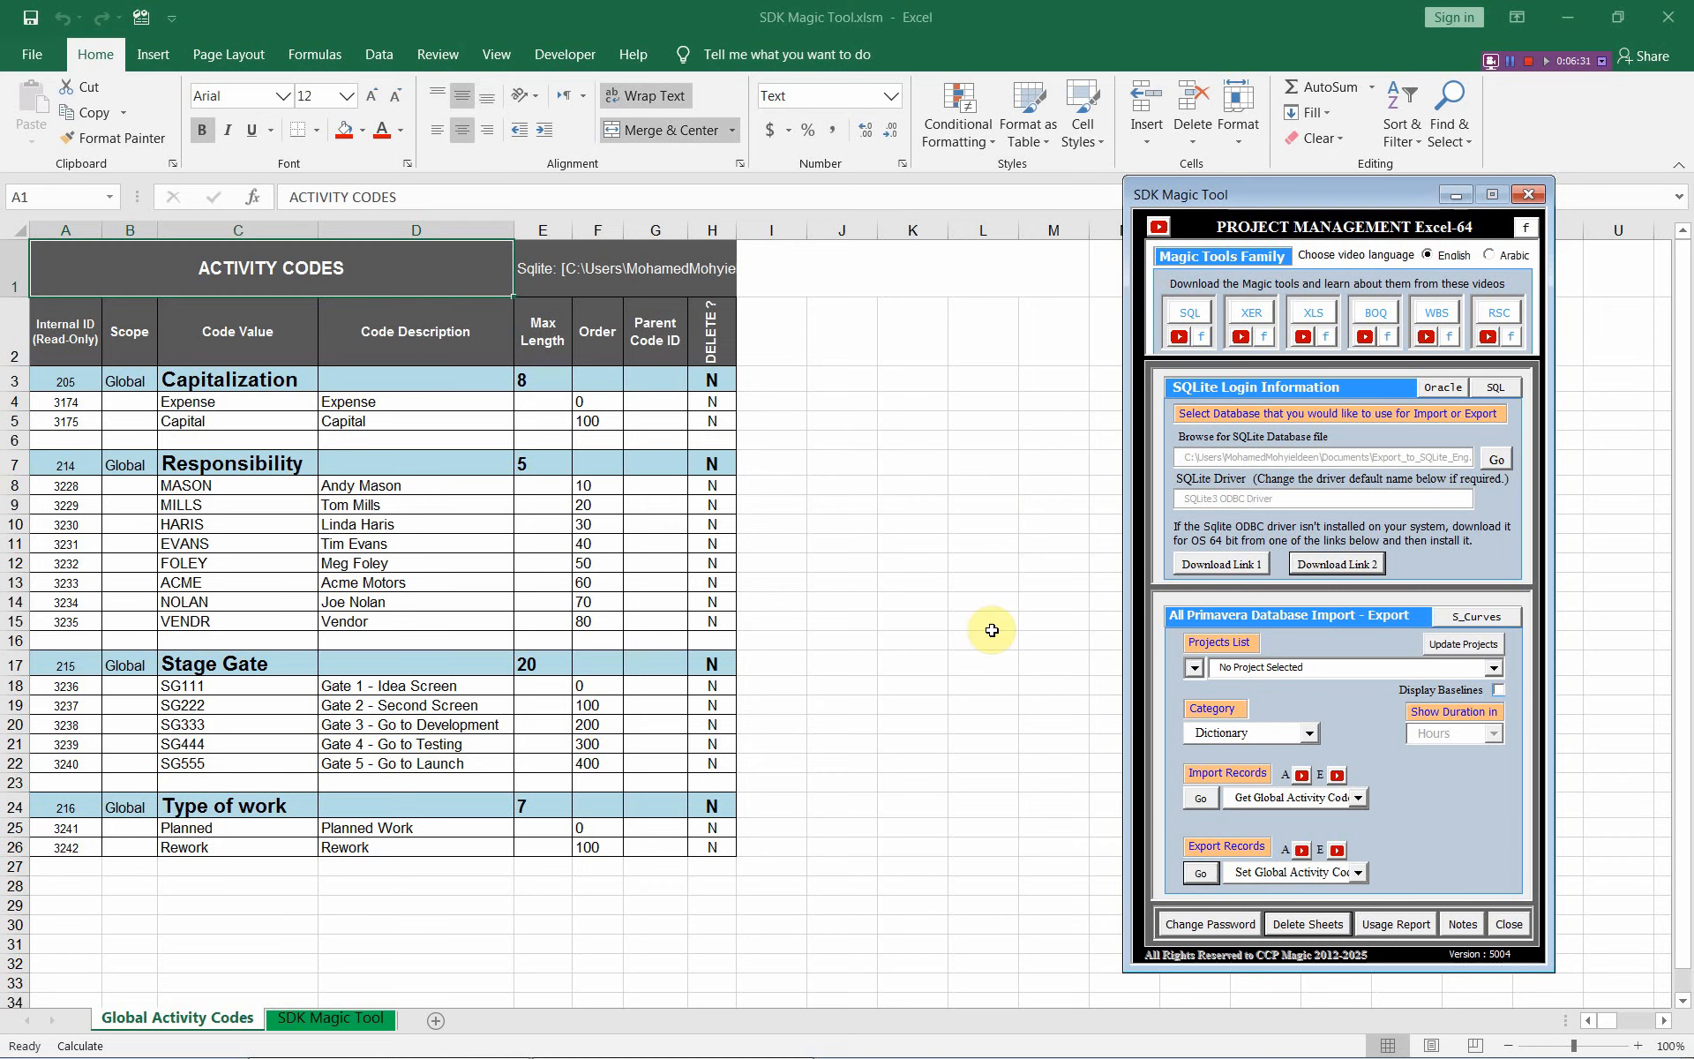
left_click(1202, 800)
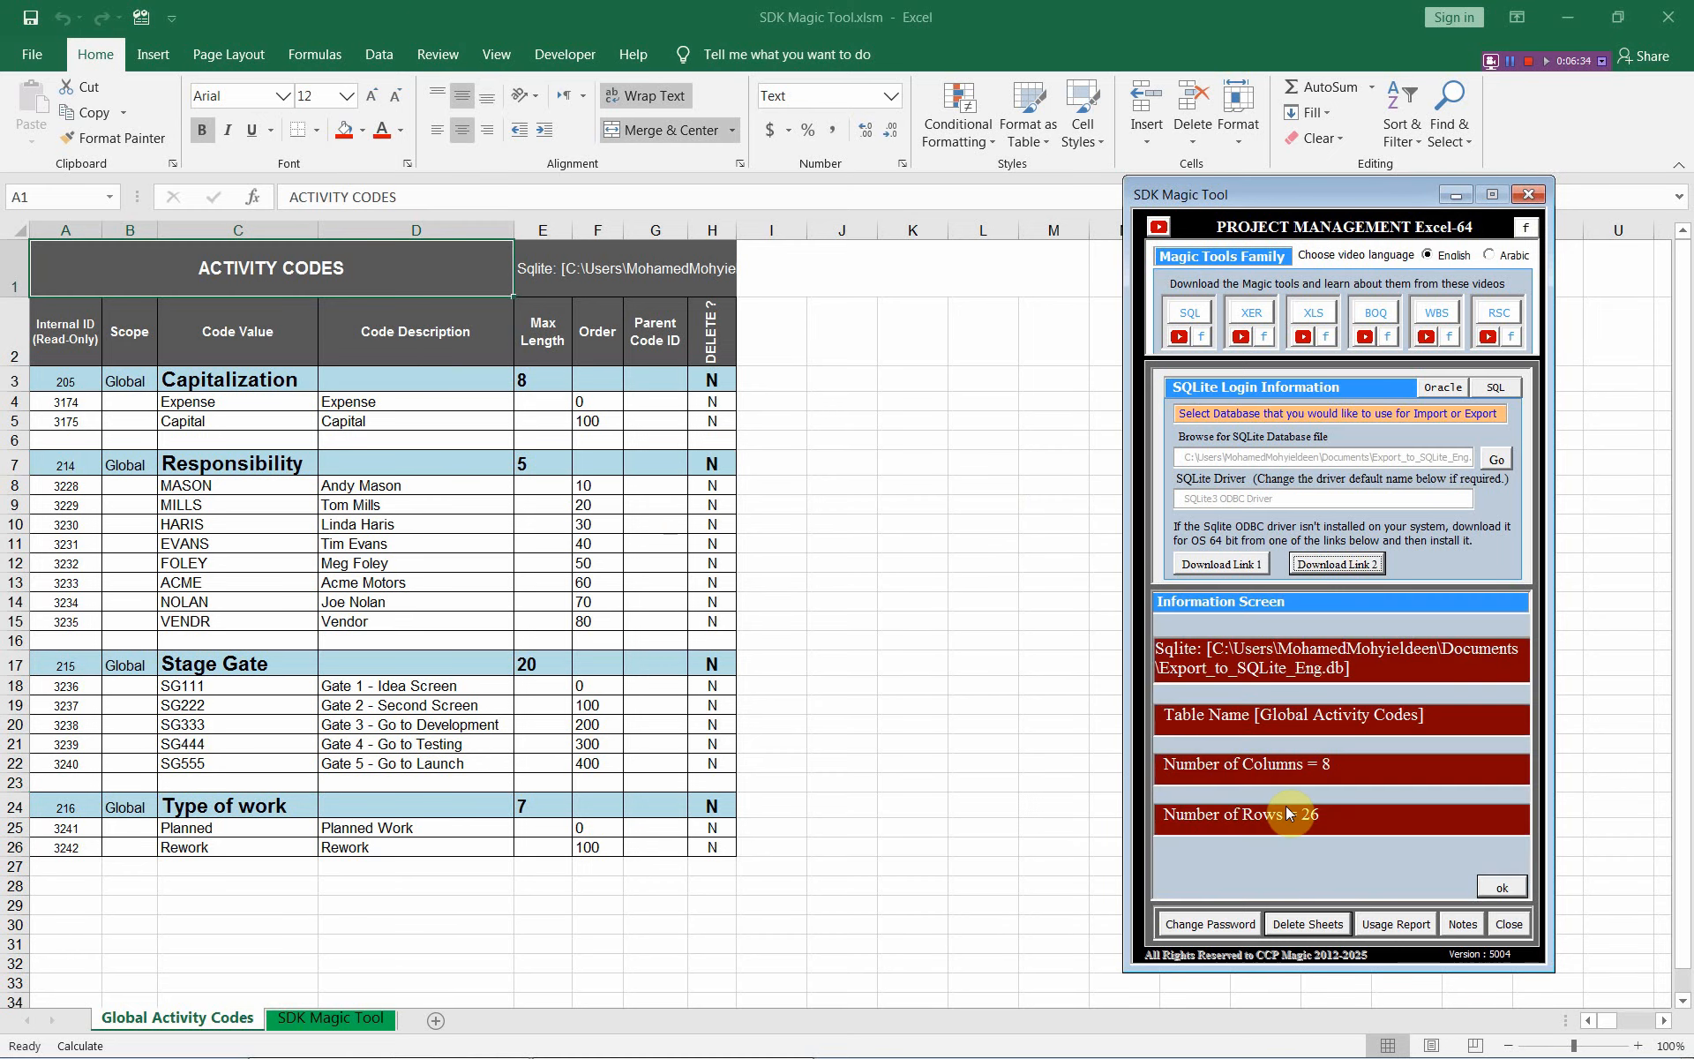
left_click(1501, 886)
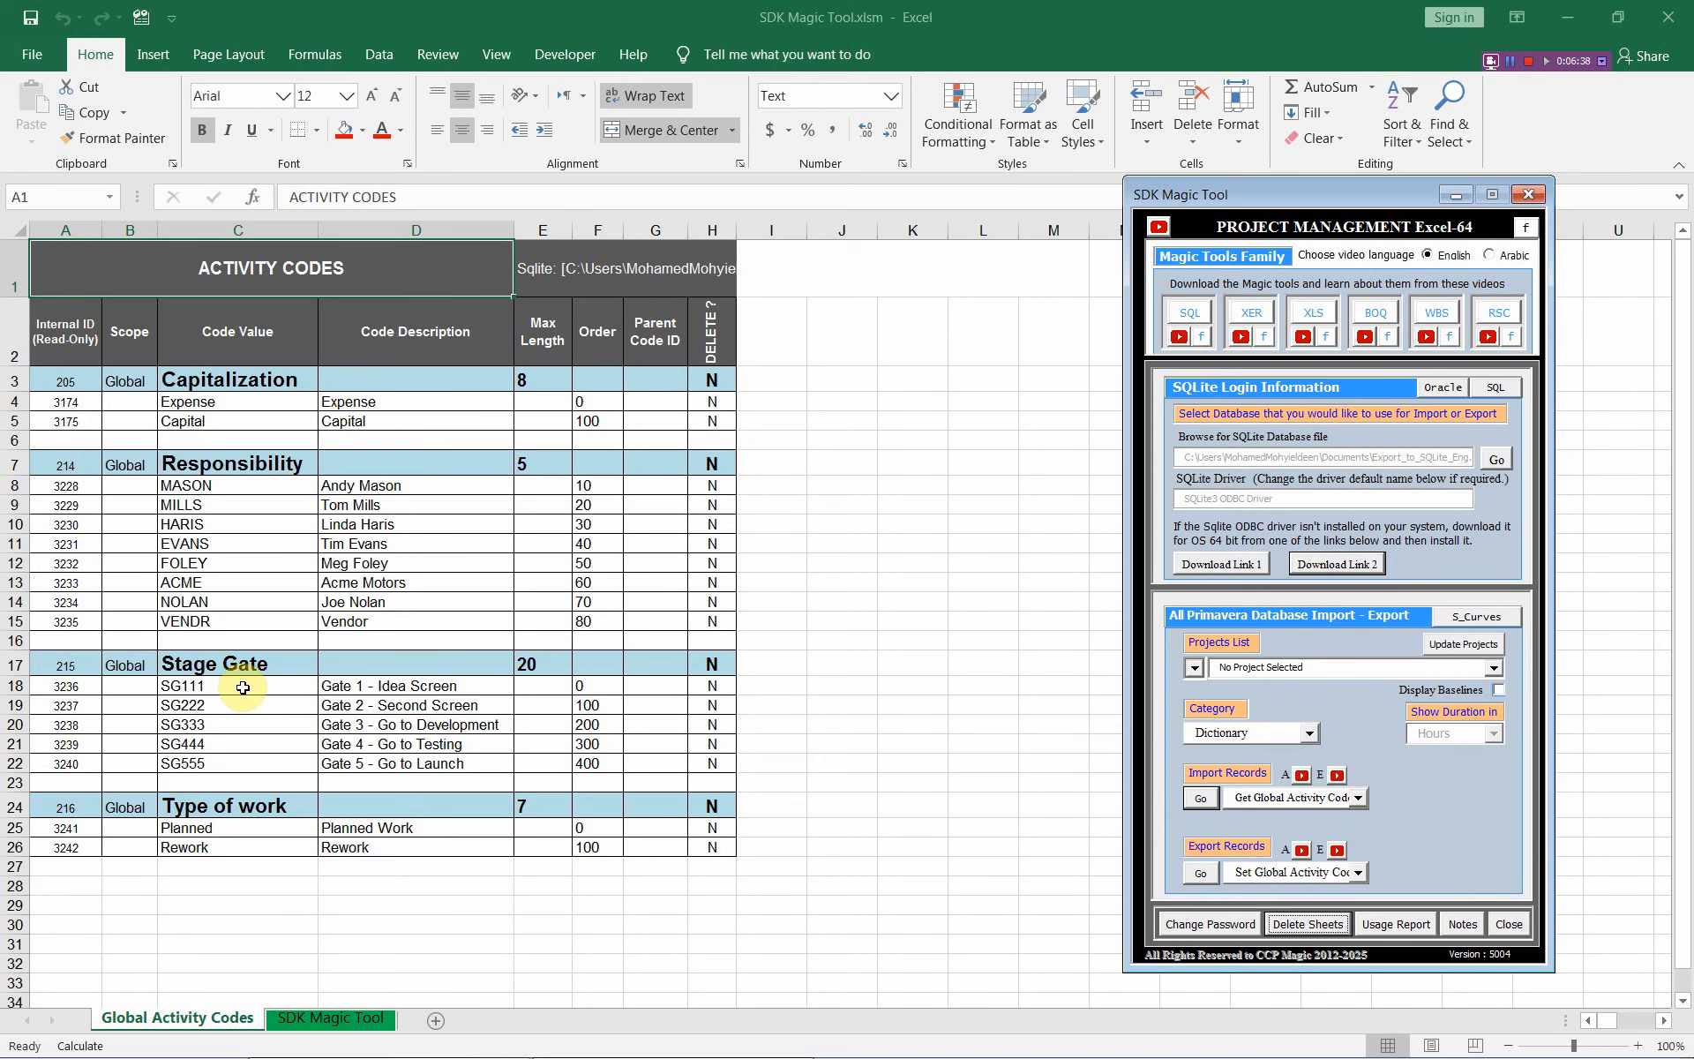
left_click(242, 688)
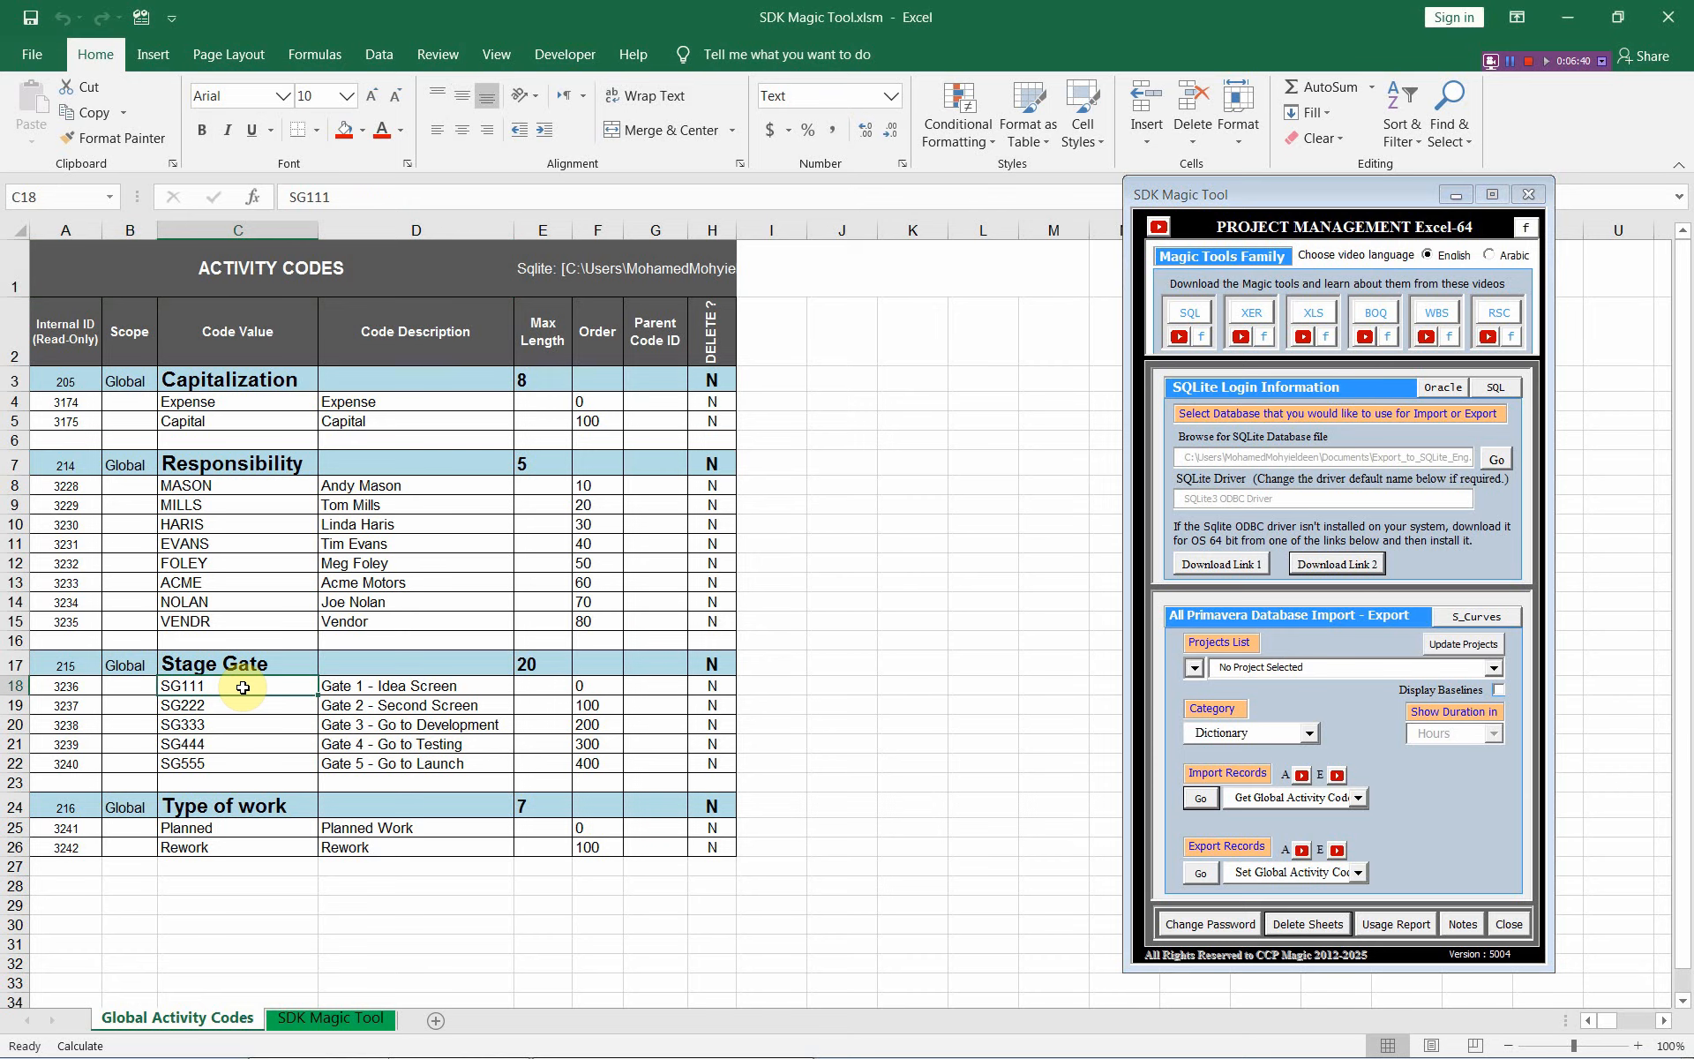
key("alt+Tab")
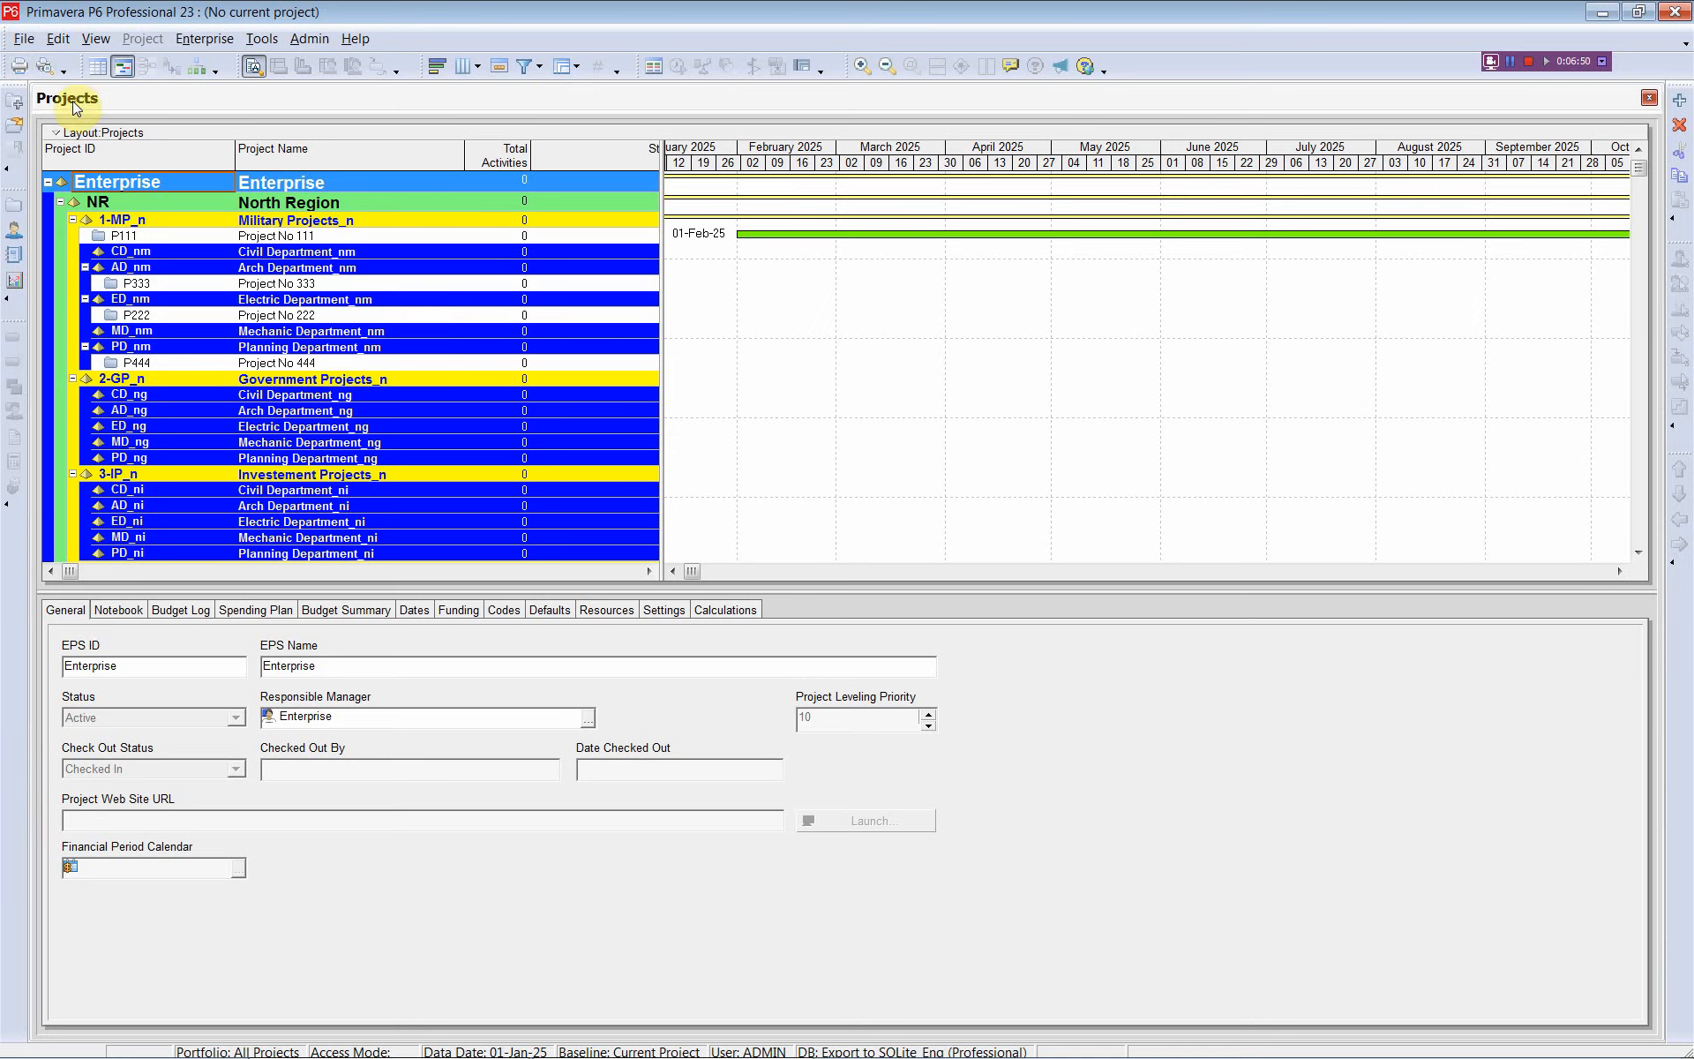
Verify in Enterprise Activity Codes that global Stage Gate lists SG111–SG555, then return to Excel
left_click(205, 38)
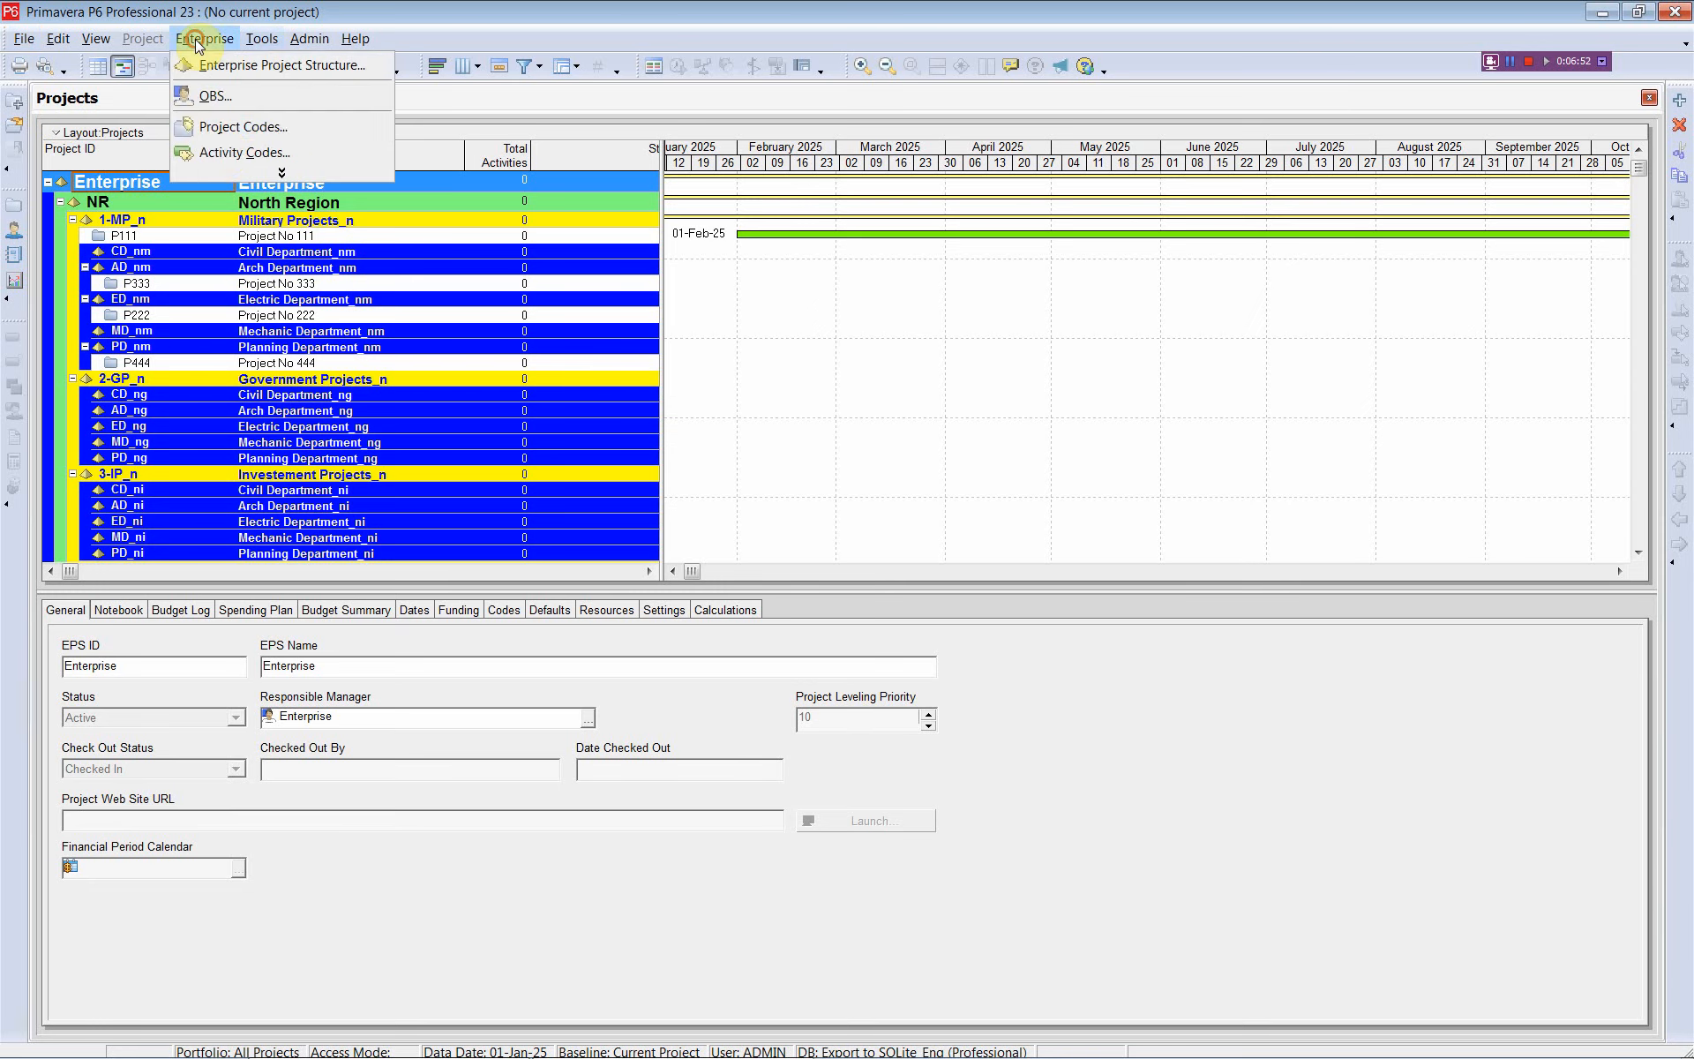
left_click(221, 154)
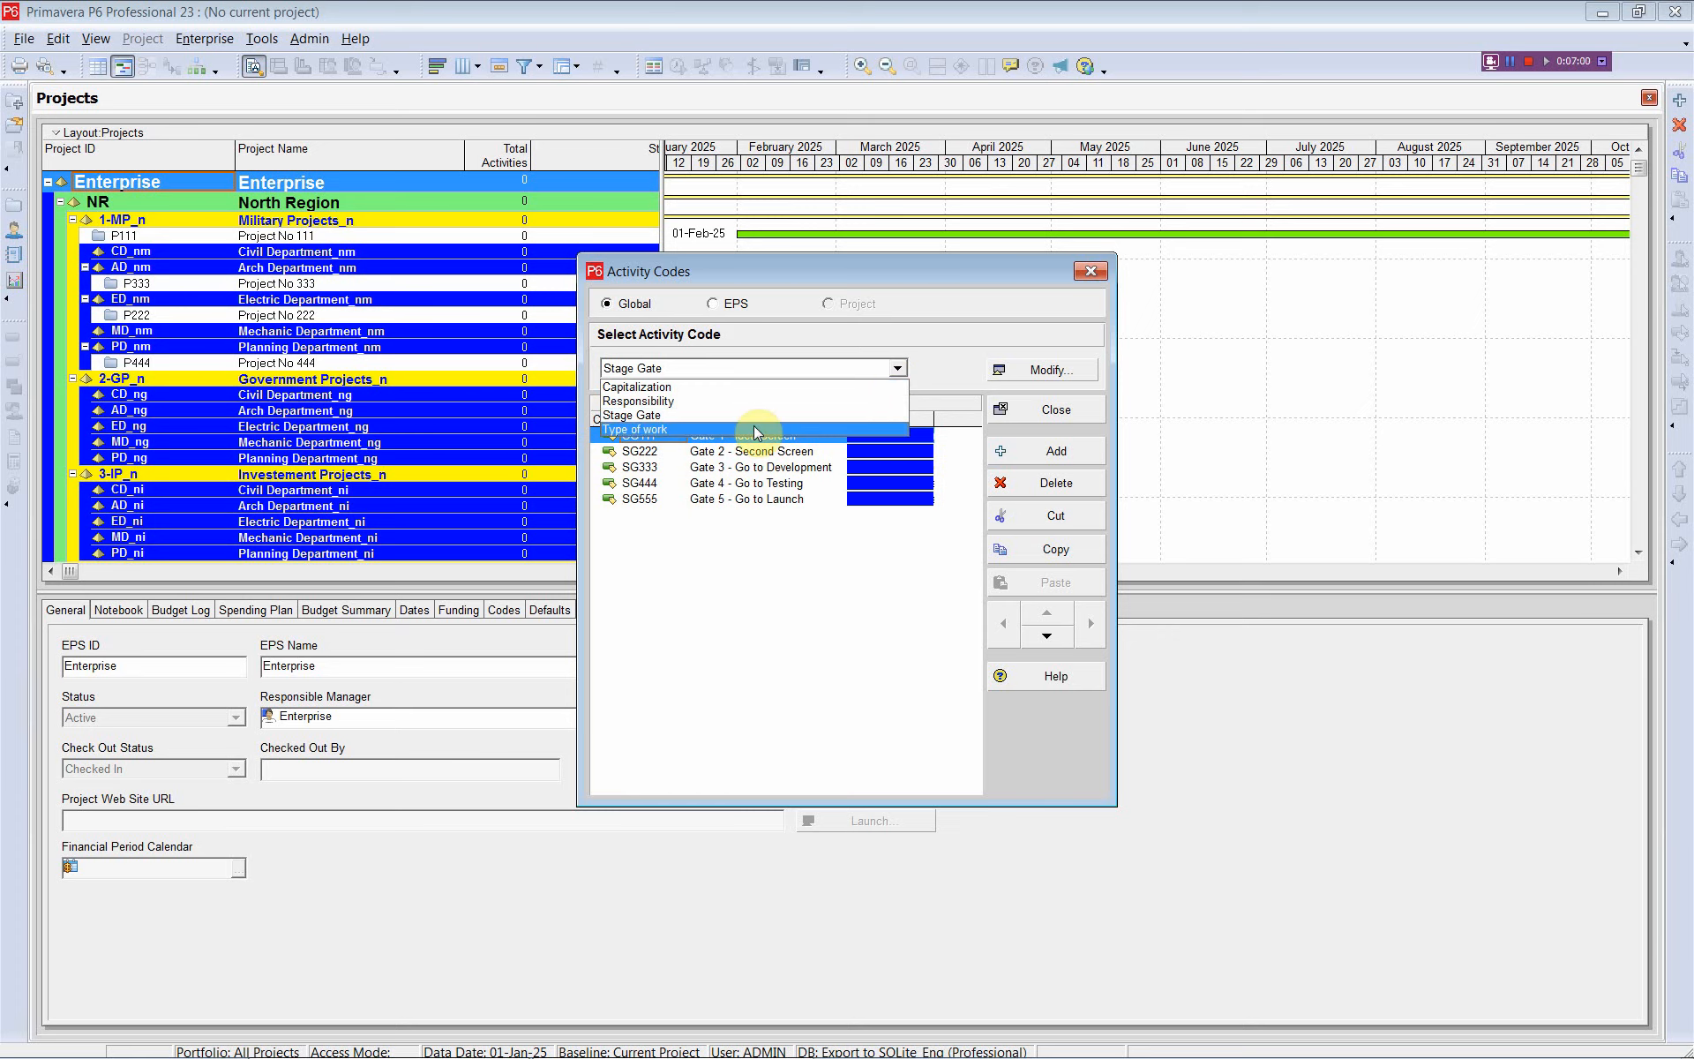
left_click(647, 507)
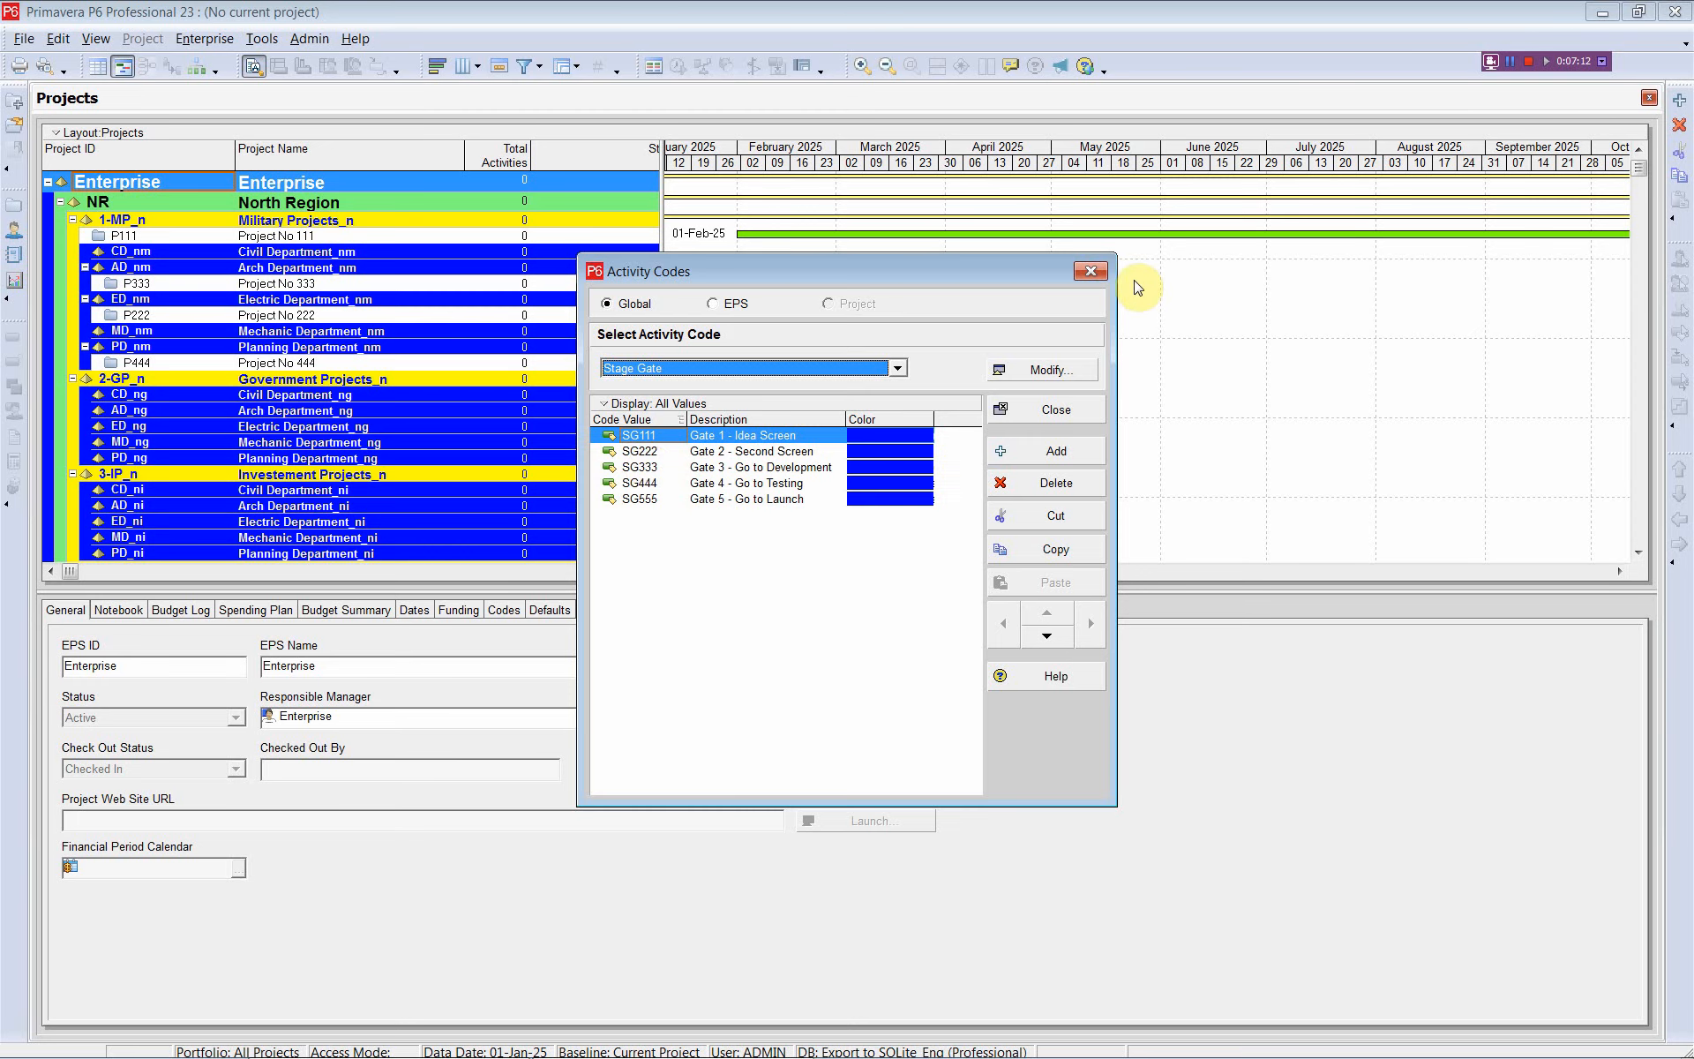
left_click(1095, 271)
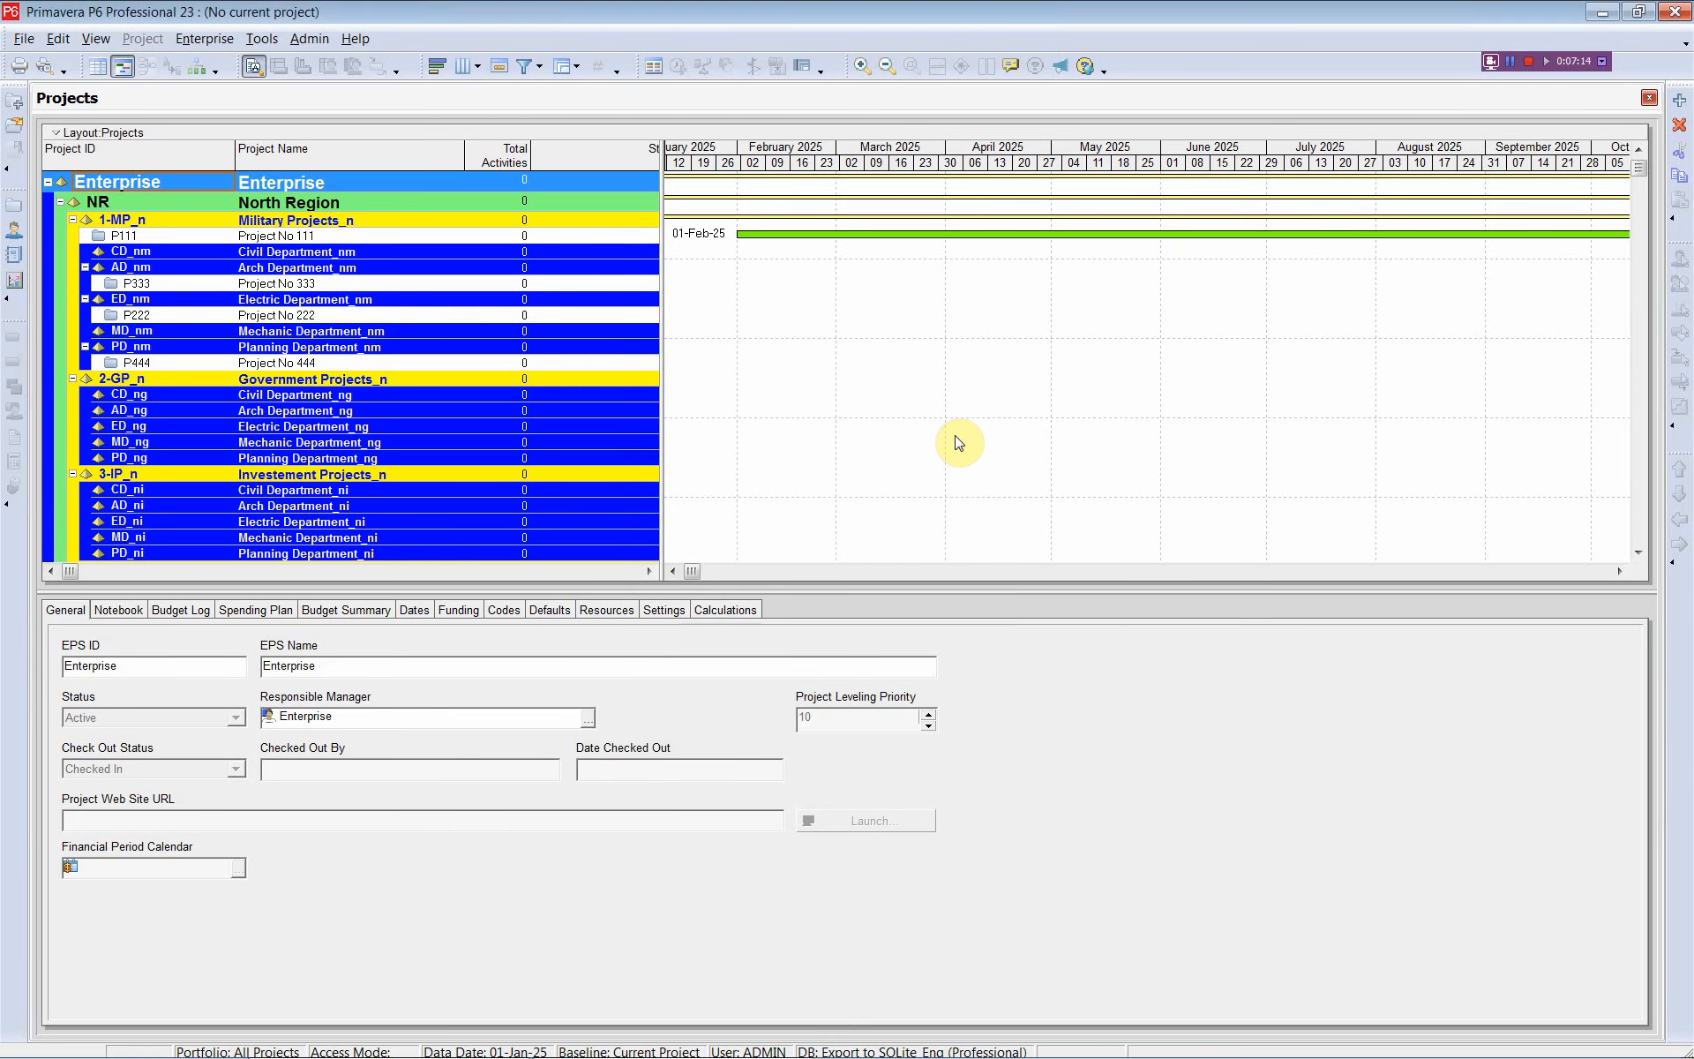
key("alt+Tab")
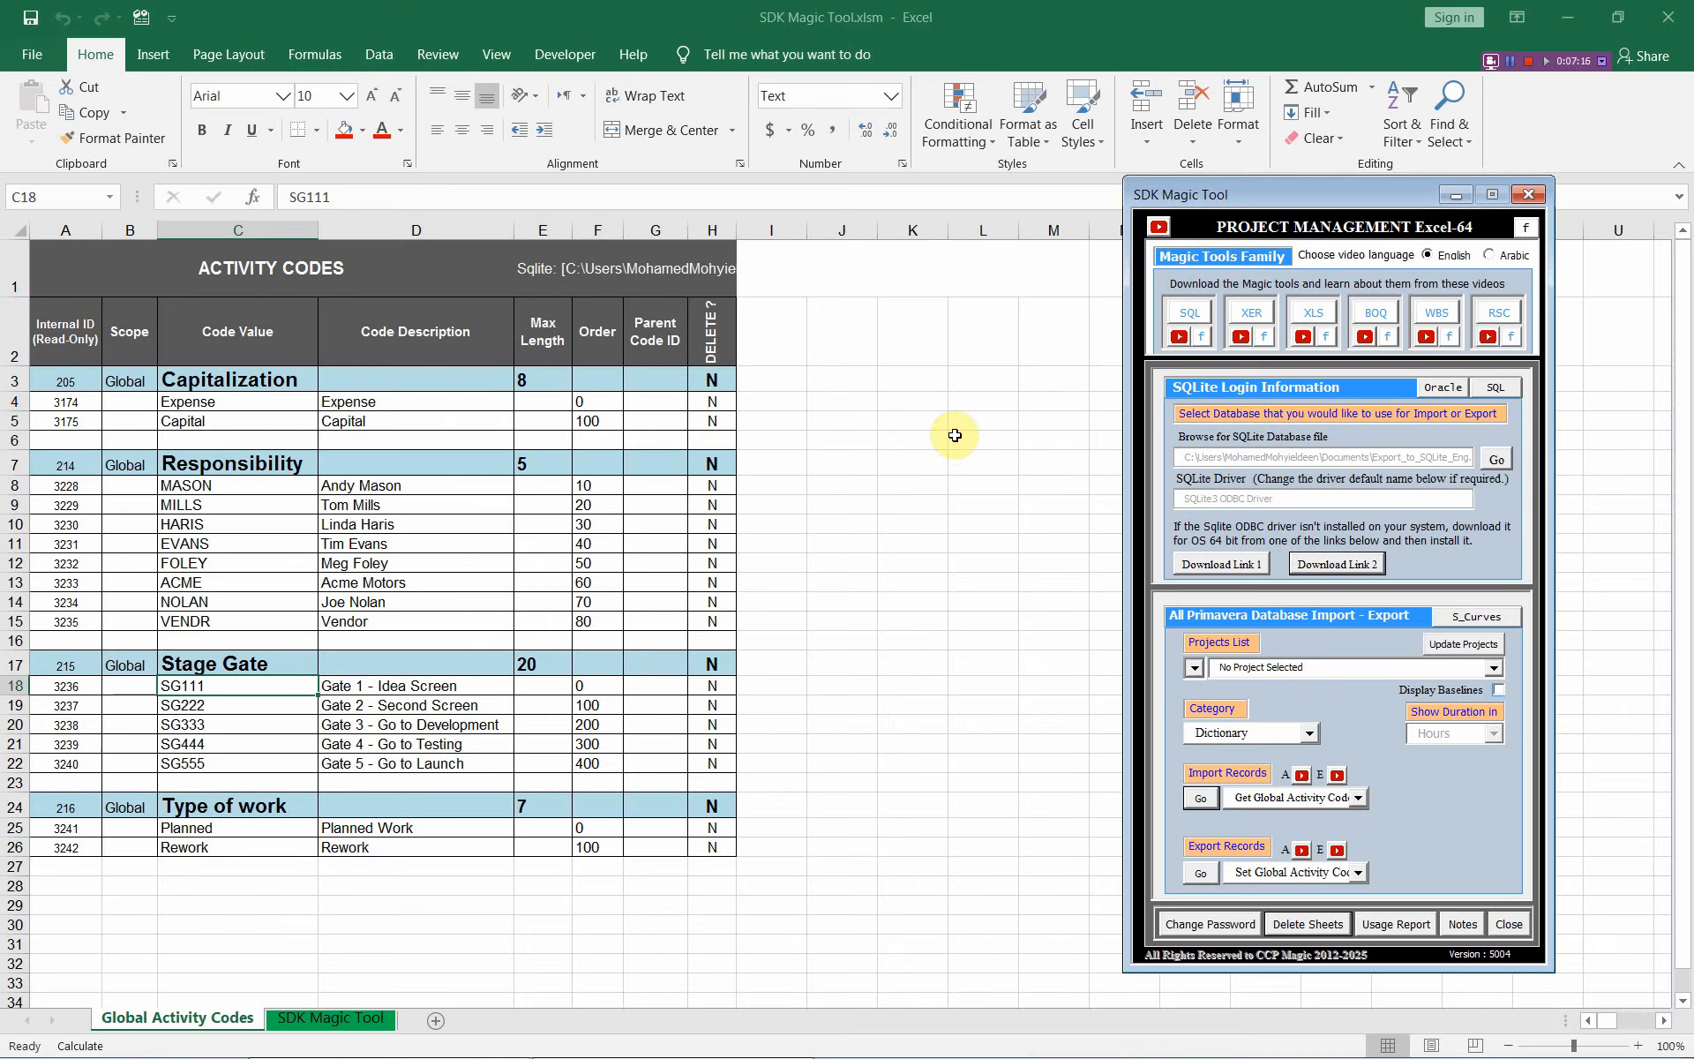